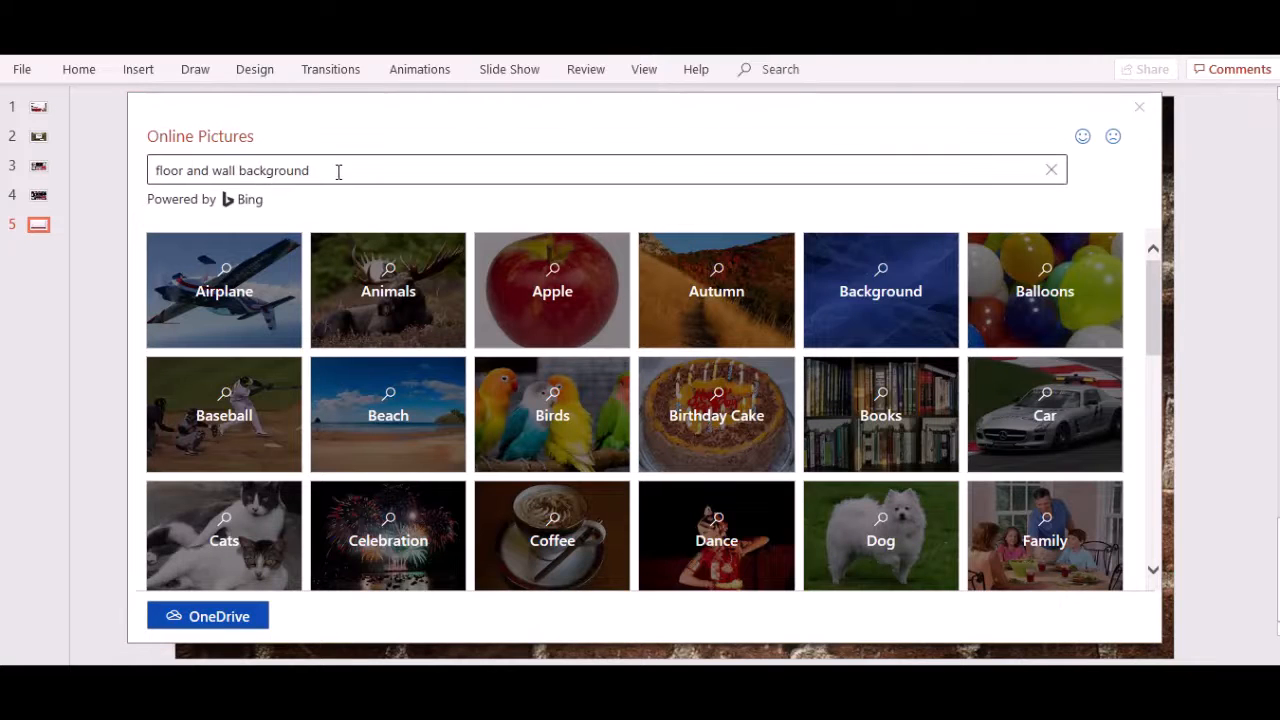
# - Search online pictures for "floor and wall background" and turn off the Creative Commons only filter
pyautogui.click(338, 171)
pyautogui.press('Return')
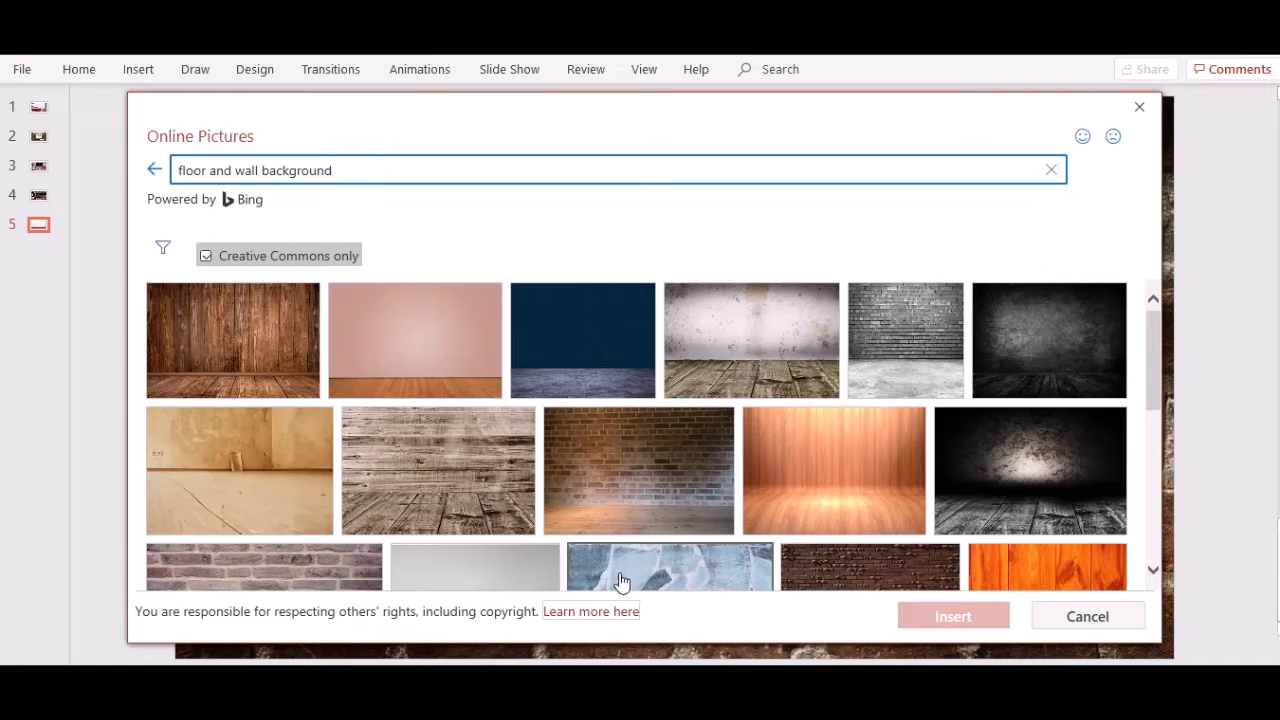
pyautogui.scroll(-1, 645, 485)
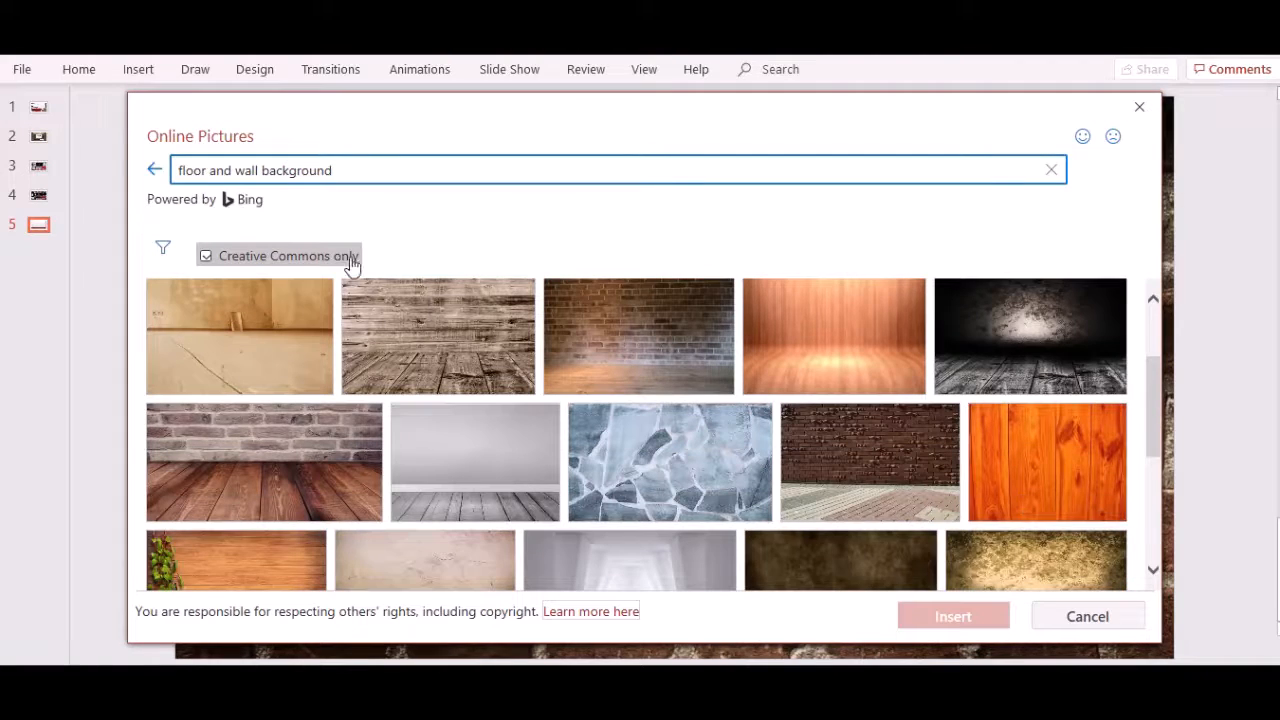
pyautogui.click(206, 257)
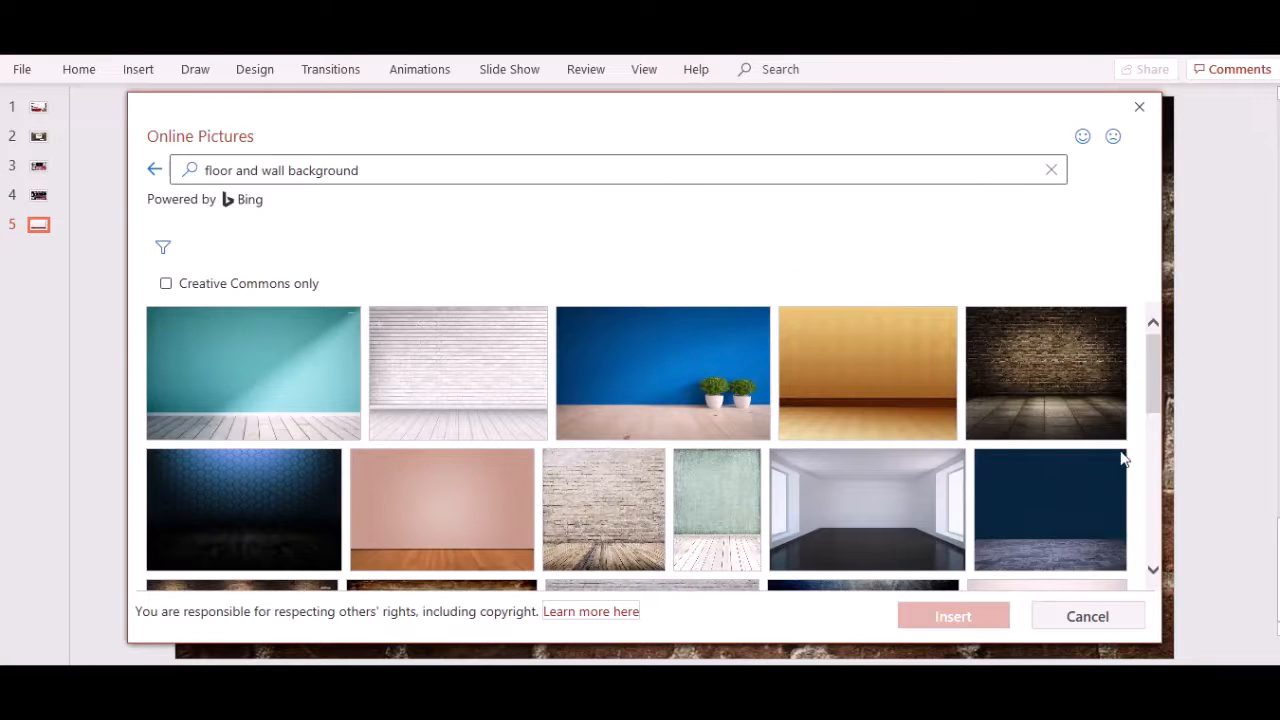
# - Insert the picture of a pink wall with a brown wooden floor from the search results
pyautogui.scroll(-3, 620, 468)
pyautogui.scroll(2, 351, 451)
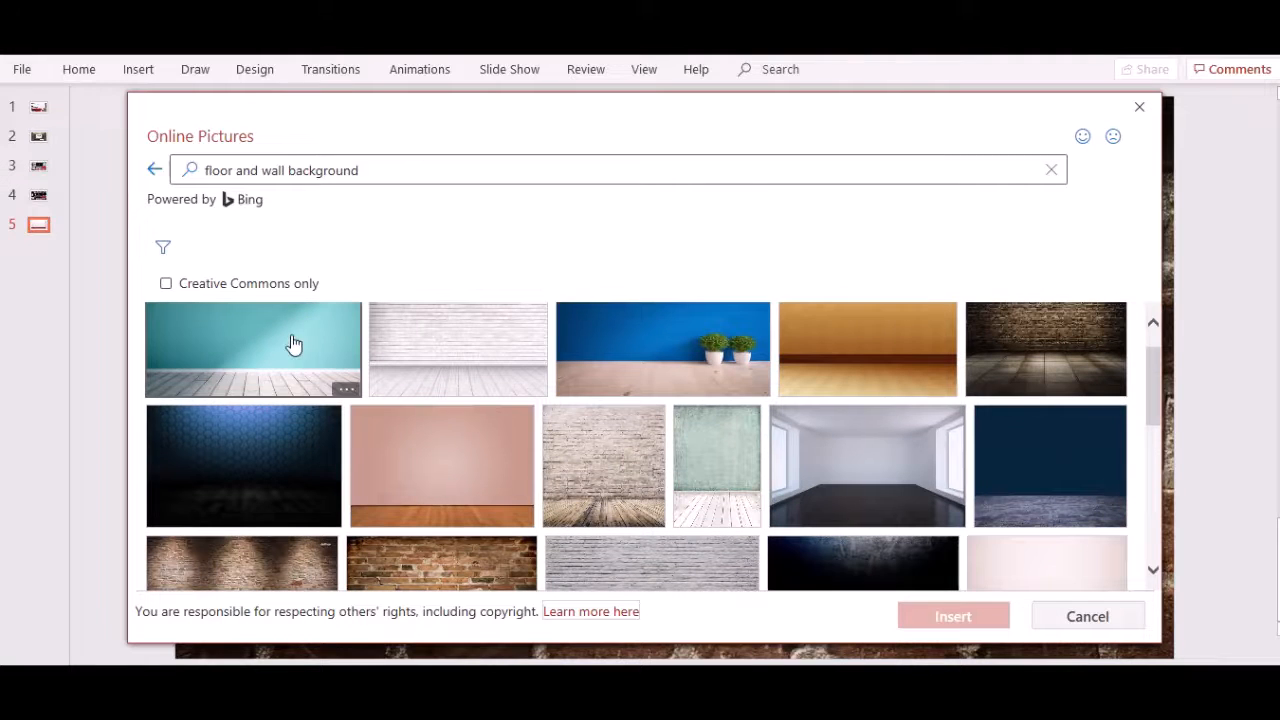
pyautogui.click(385, 472)
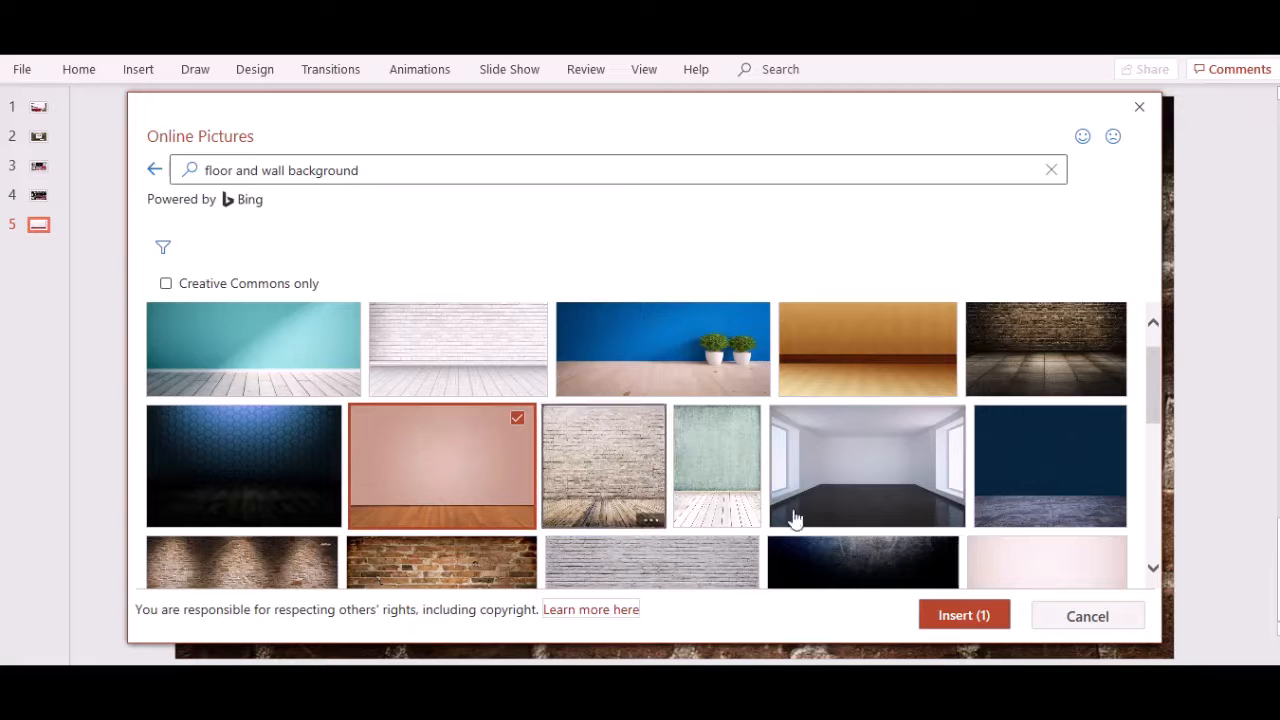
pyautogui.click(980, 618)
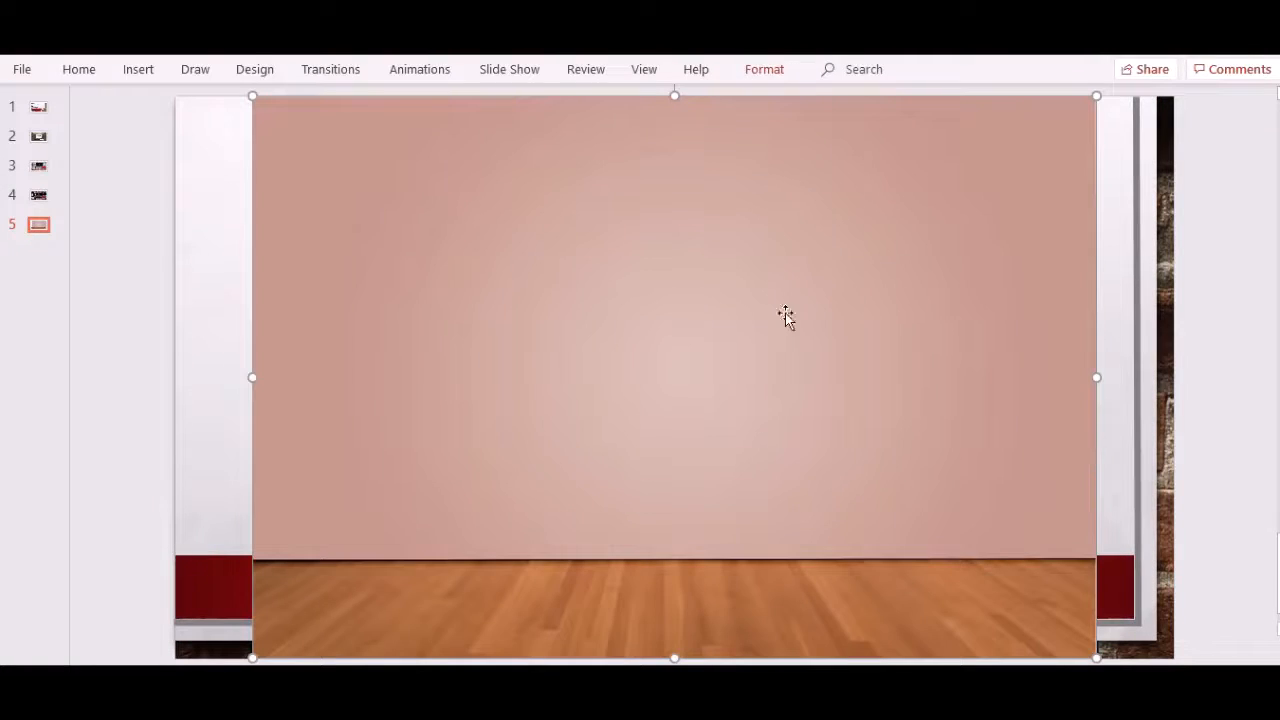
# - Align the wall and floor picture with the slide's left edge and stretch it to cover the full slide width
pyautogui.moveTo(494, 286); pyautogui.dragTo(424, 290)
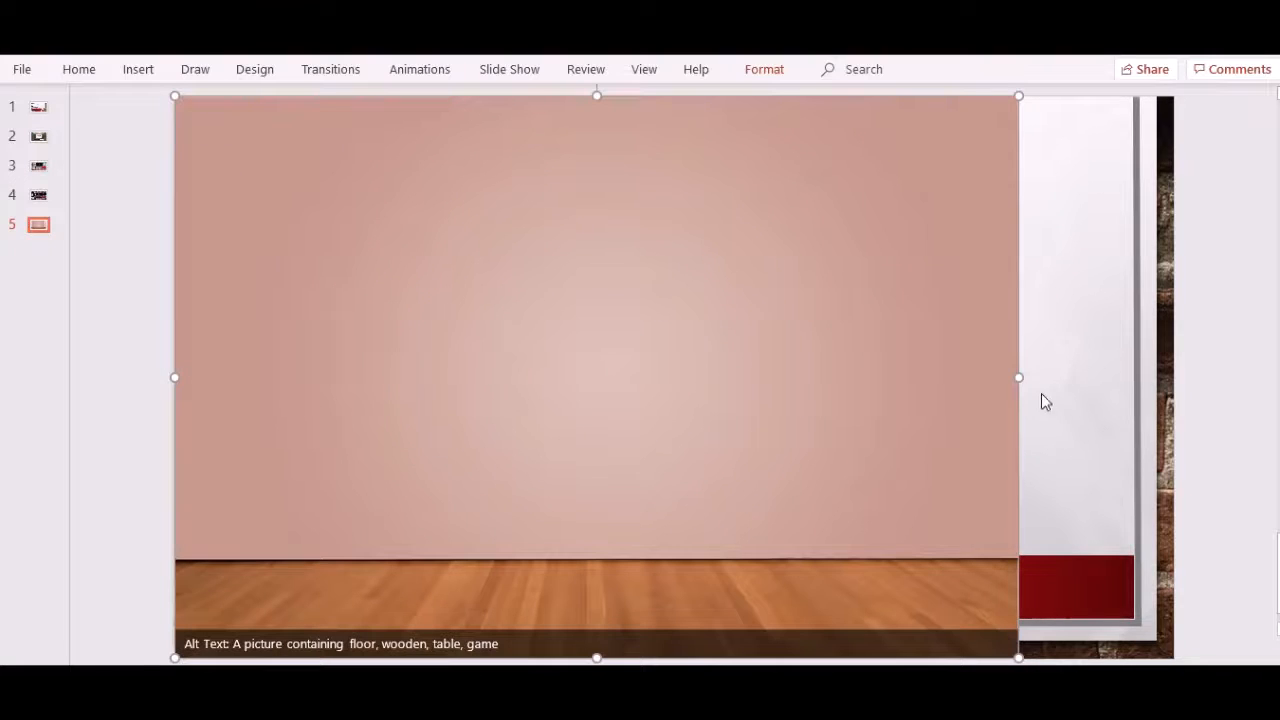
pyautogui.moveTo(1022, 380); pyautogui.dragTo(1186, 366)
pyautogui.click(1214, 404)
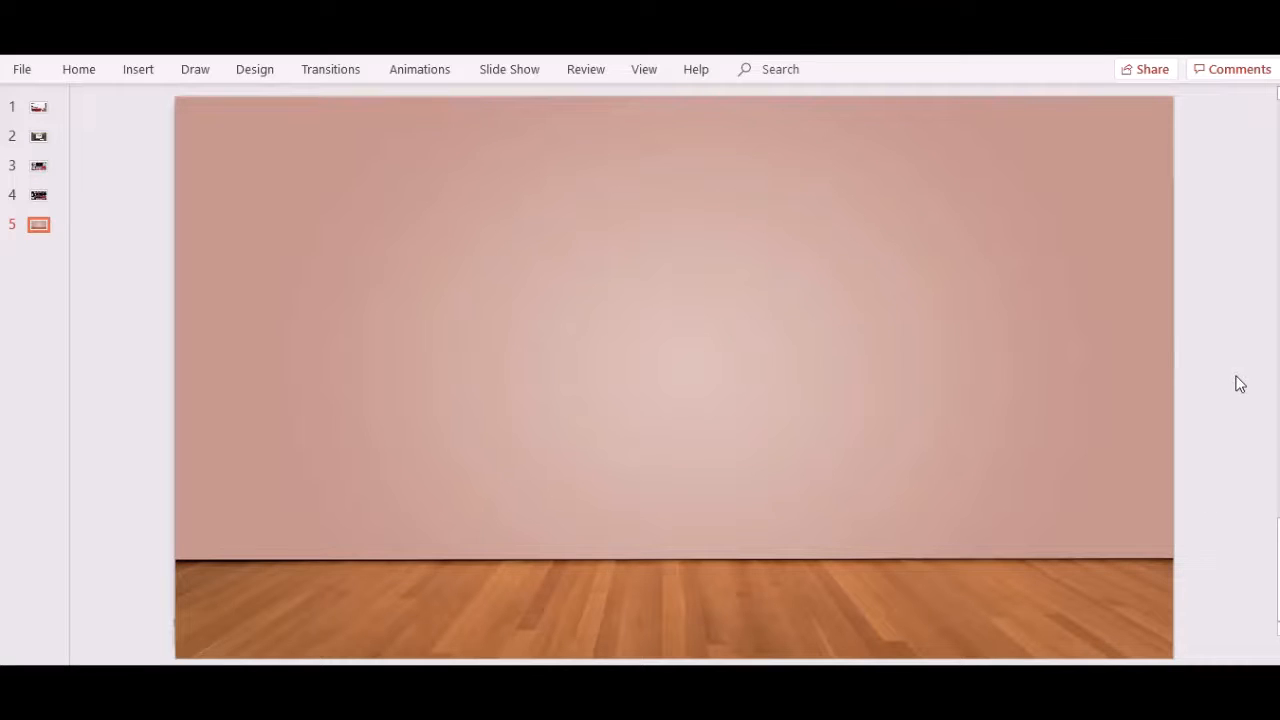
# - Search online pictures for "chalkboard transparent" without the Creative Commons only filter and insert the wide green chalkboard with a wooden frame
pyautogui.click(130, 70)
pyautogui.click(228, 97)
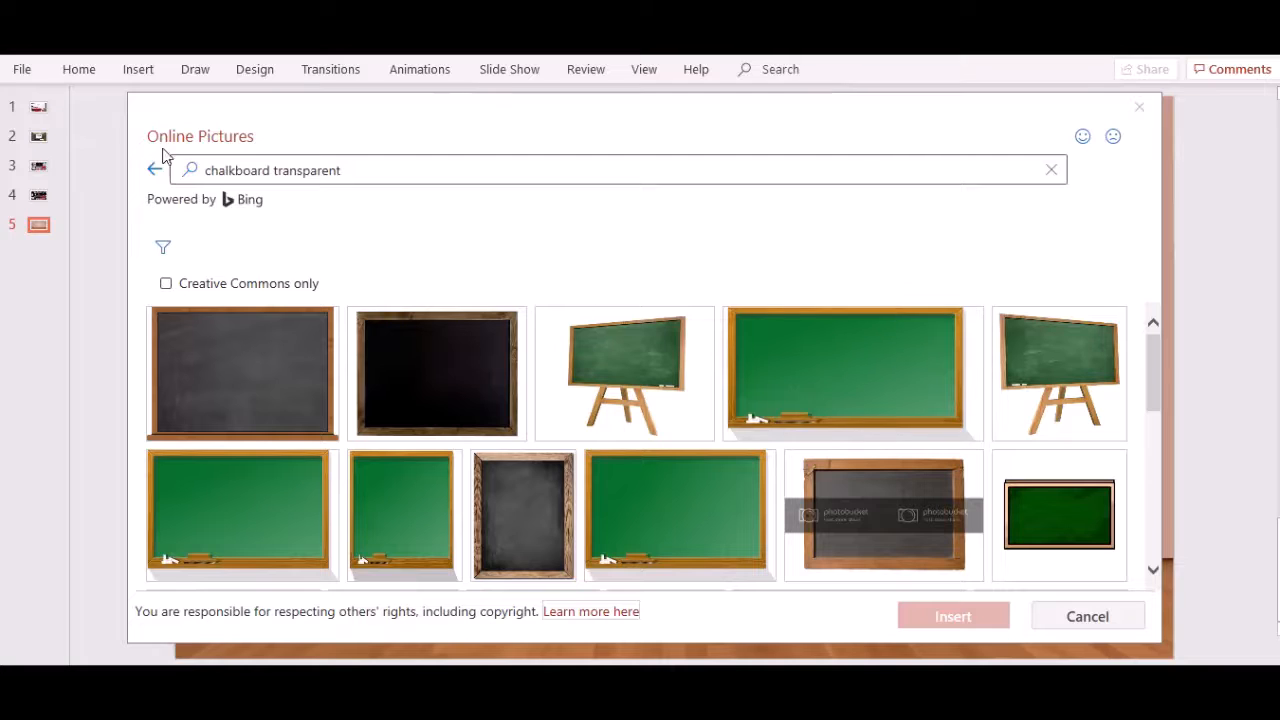
pyautogui.click(166, 283)
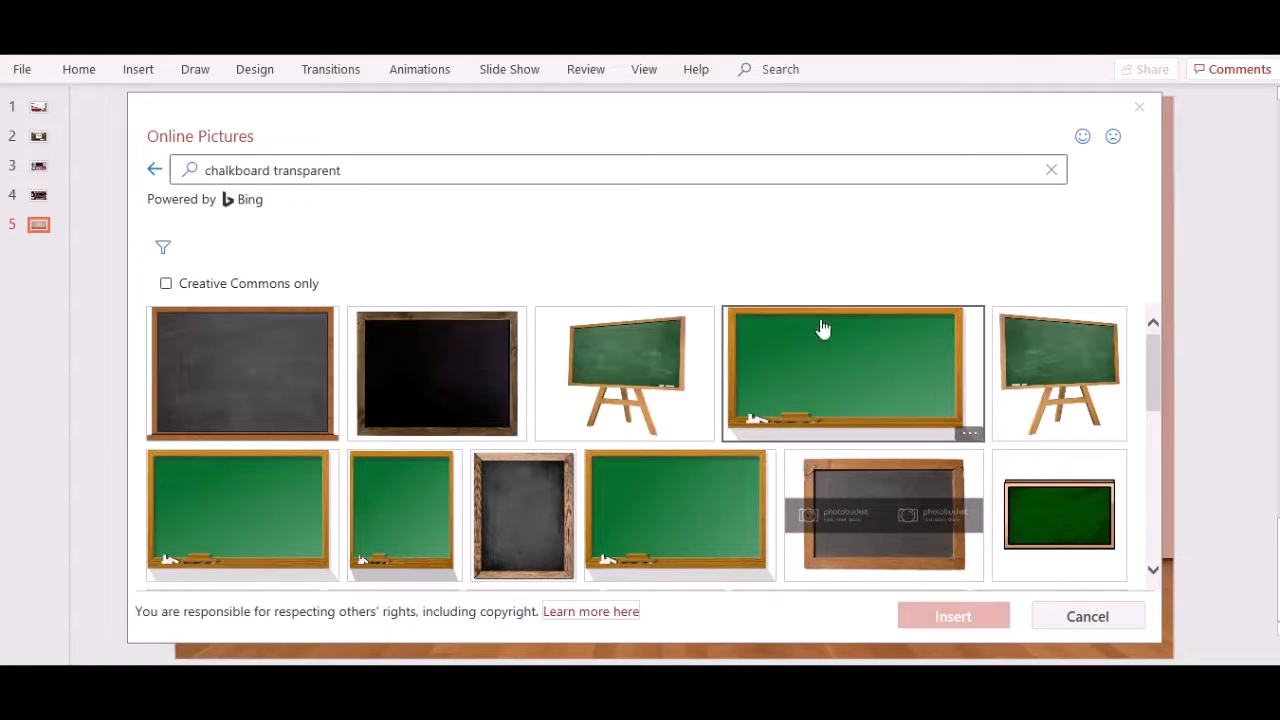
pyautogui.click(871, 374)
pyautogui.click(956, 612)
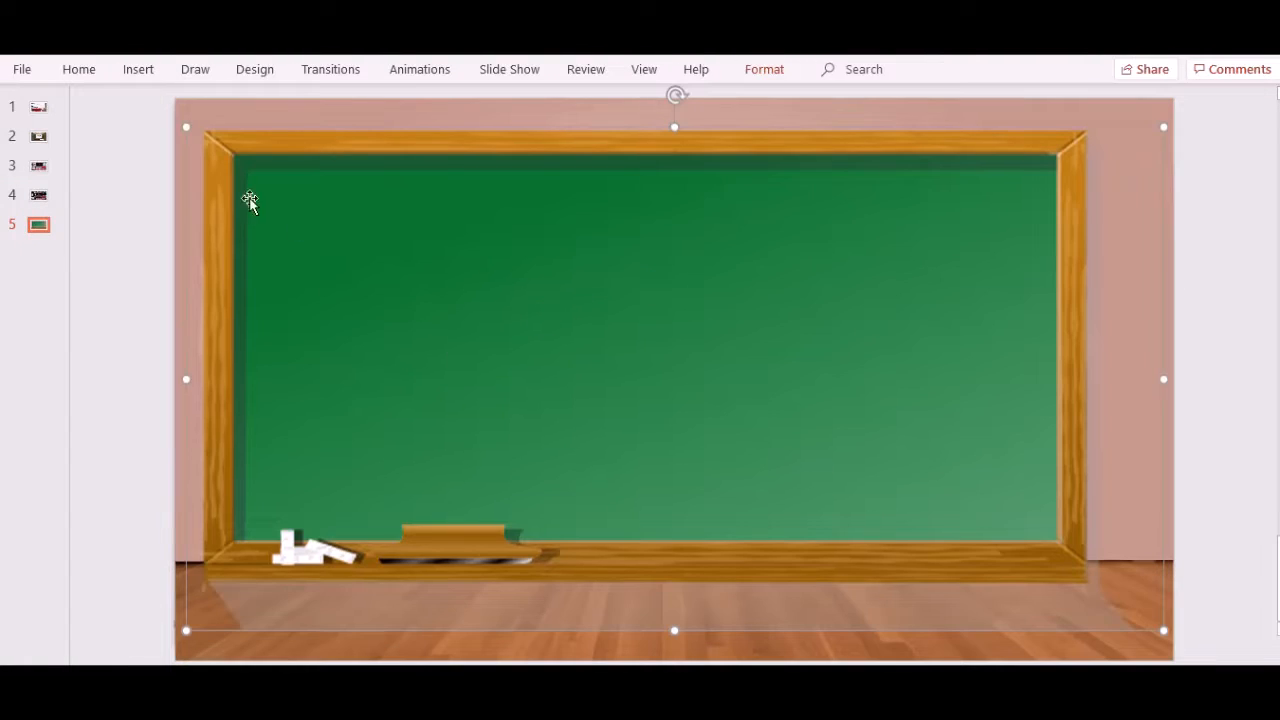
# - Shrink the chalkboard to about half the slide width and centre it on the upper part of the pink wall
pyautogui.moveTo(619, 403)
pyautogui.mouseDown()
pyautogui.moveTo(701, 377)
pyautogui.moveTo(698, 363)
pyautogui.moveTo(631, 393)
pyautogui.mouseUp()
pyautogui.moveTo(1175, 120); pyautogui.dragTo(691, 424)
pyautogui.moveTo(547, 484); pyautogui.dragTo(727, 275)
pyautogui.click(1040, 306)
pyautogui.click(940, 305)
pyautogui.click(785, 315)
pyautogui.moveTo(903, 396); pyautogui.dragTo(961, 428)
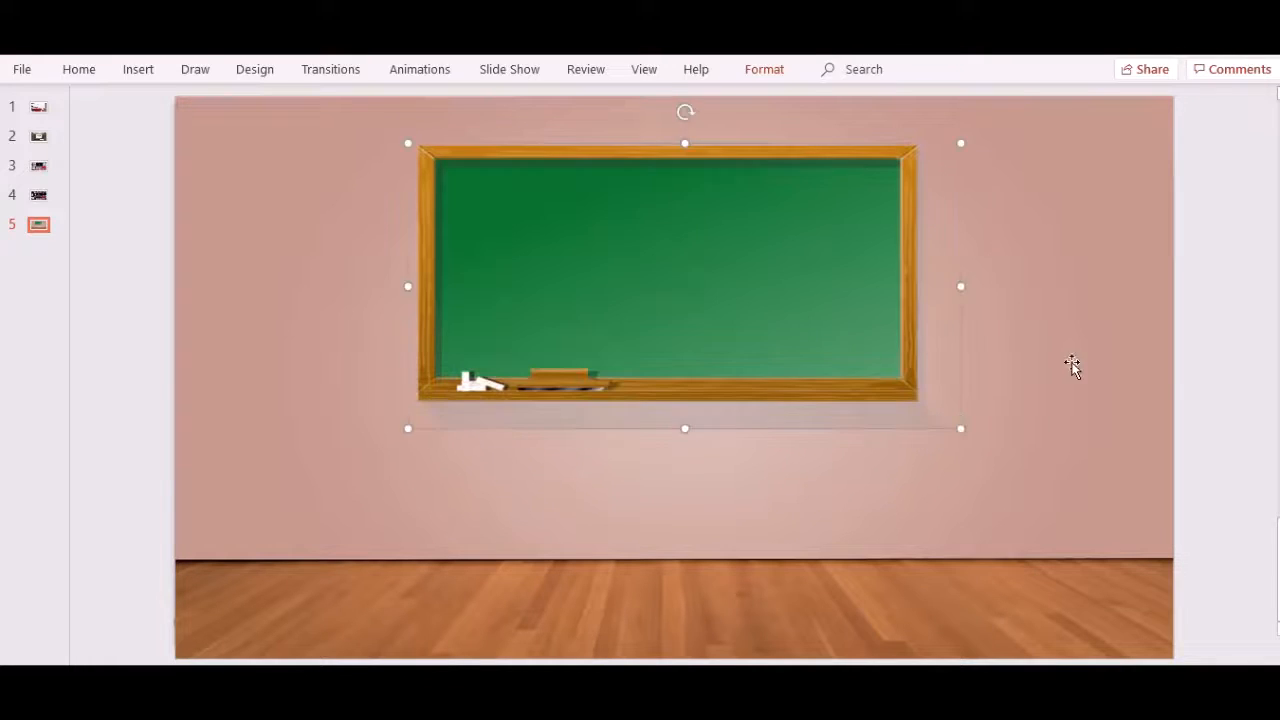
pyautogui.moveTo(688, 317); pyautogui.dragTo(667, 312)
pyautogui.click(1022, 379)
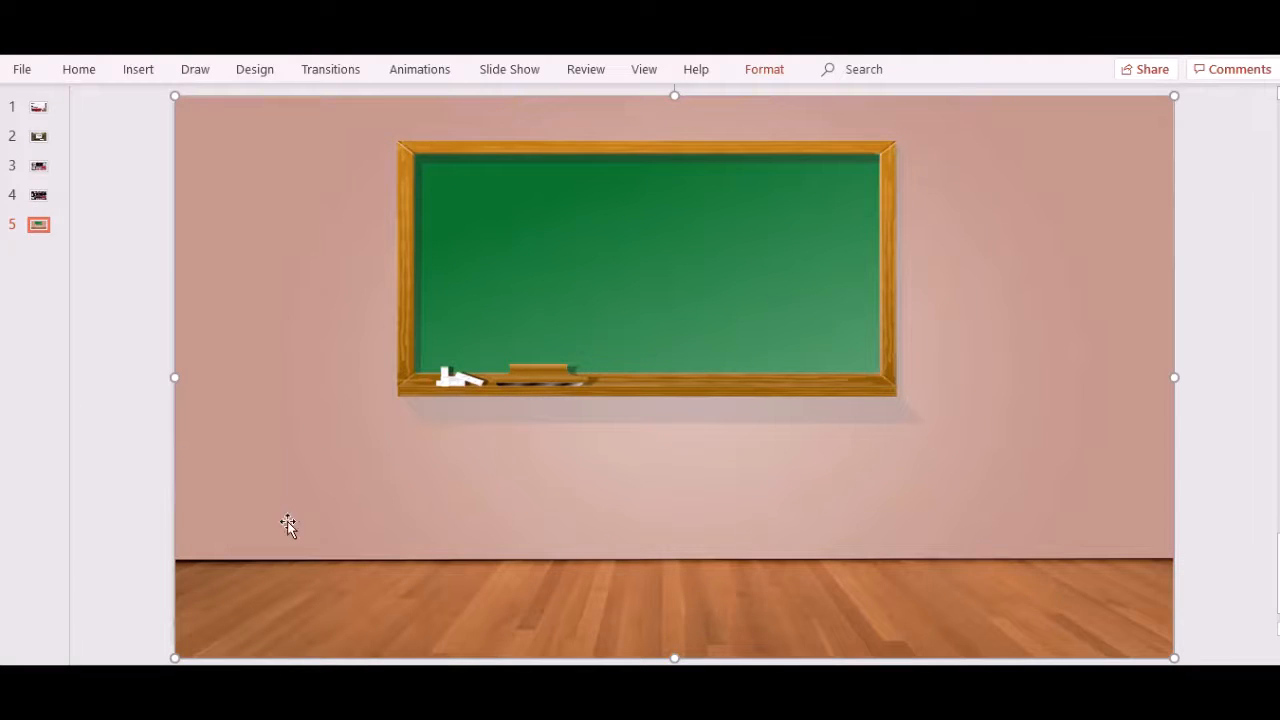
# - Search online pictures for "sofa transparent"
pyautogui.click(140, 72)
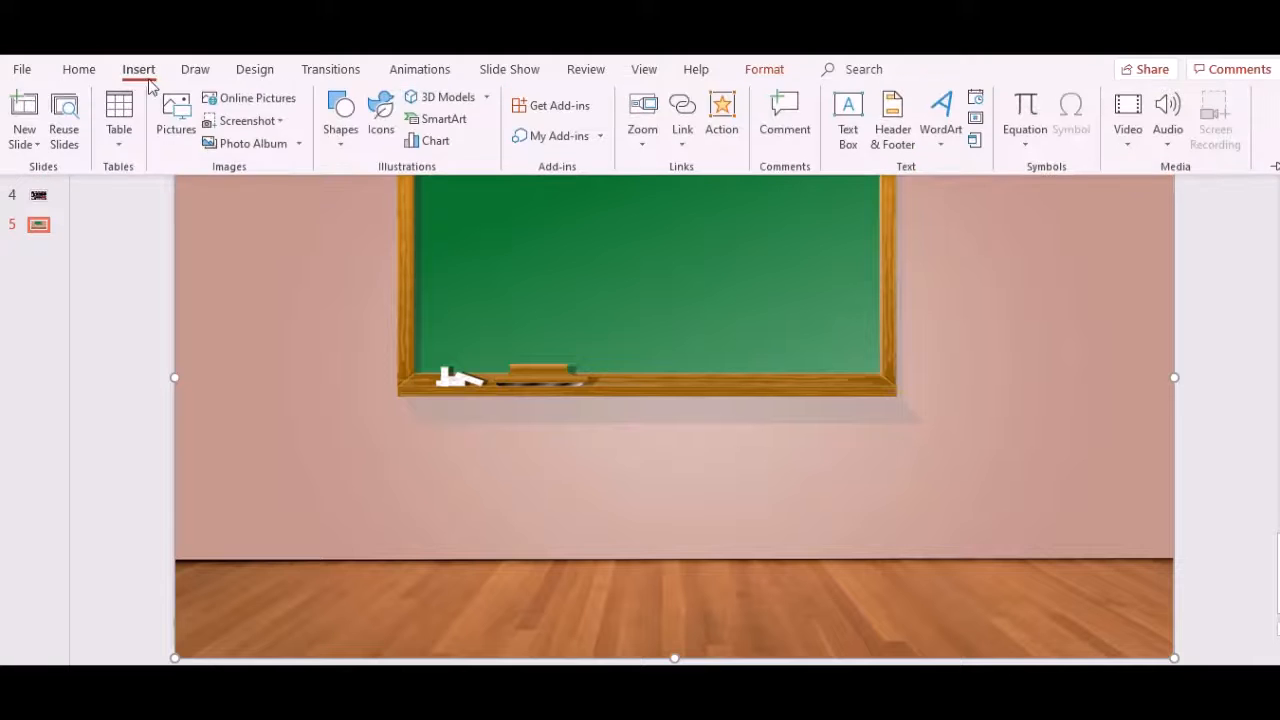
pyautogui.click(250, 99)
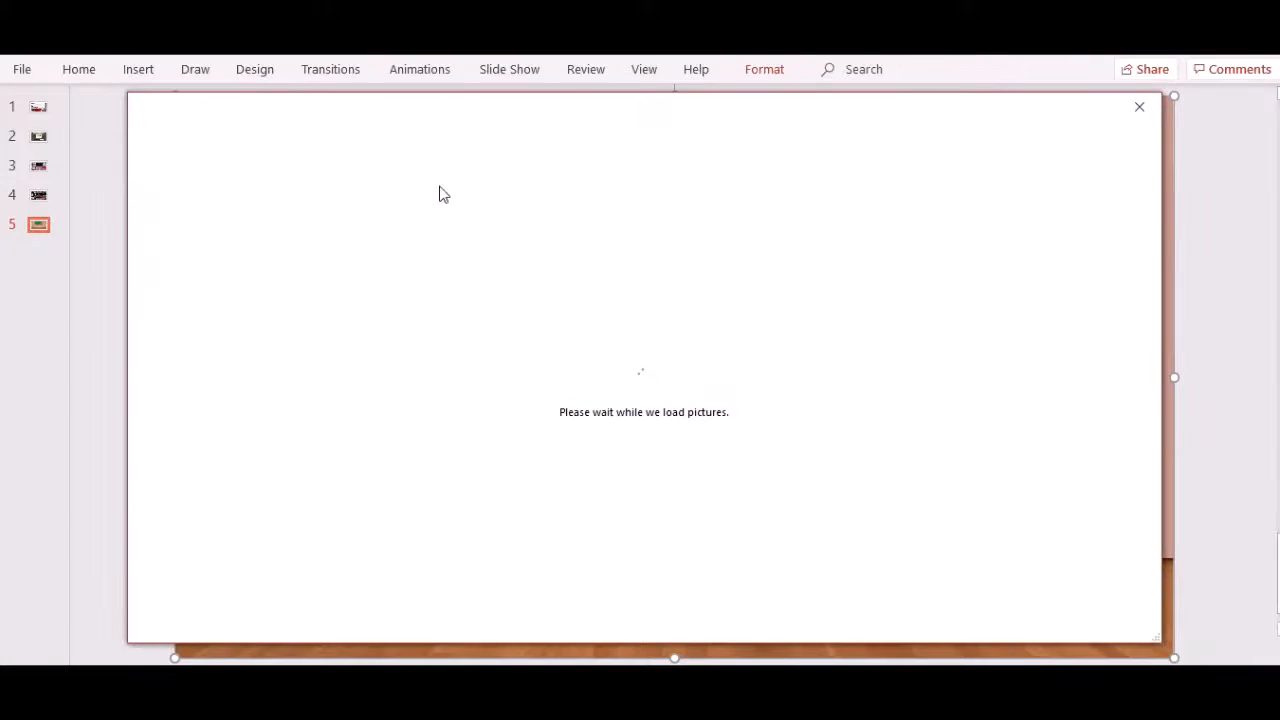
pyautogui.write('sofa transparent')
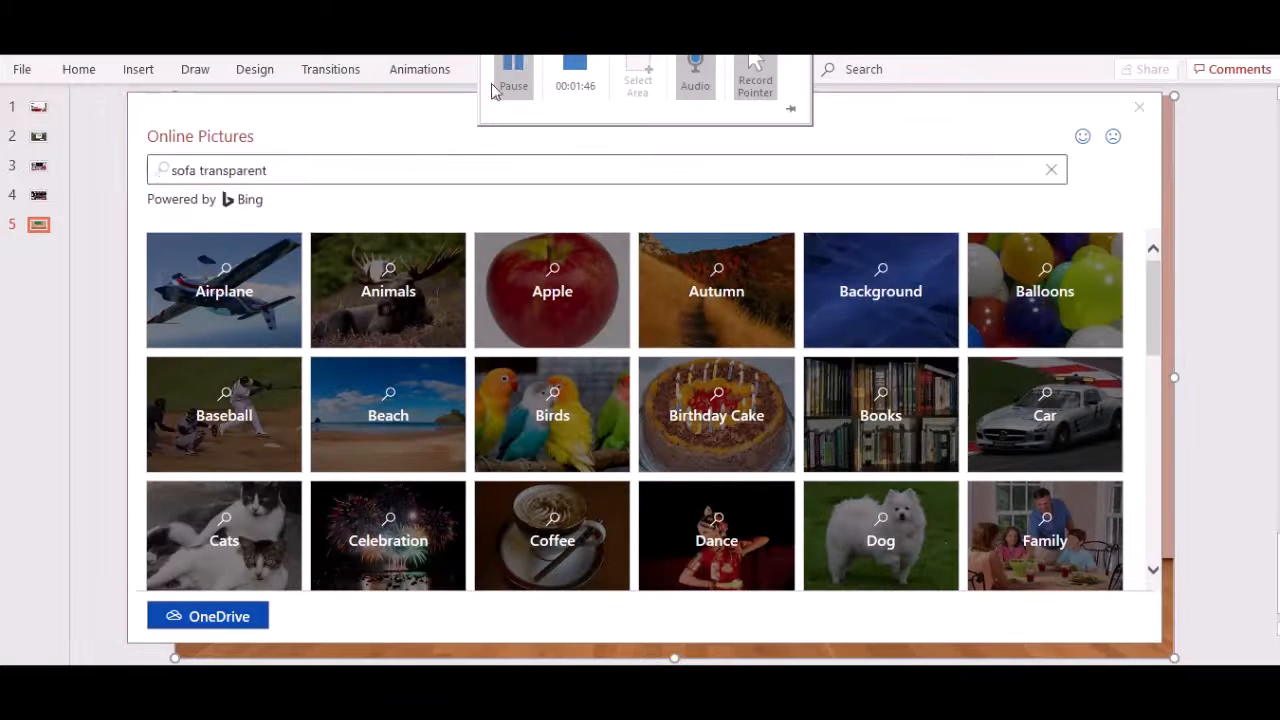
pyautogui.click(344, 163)
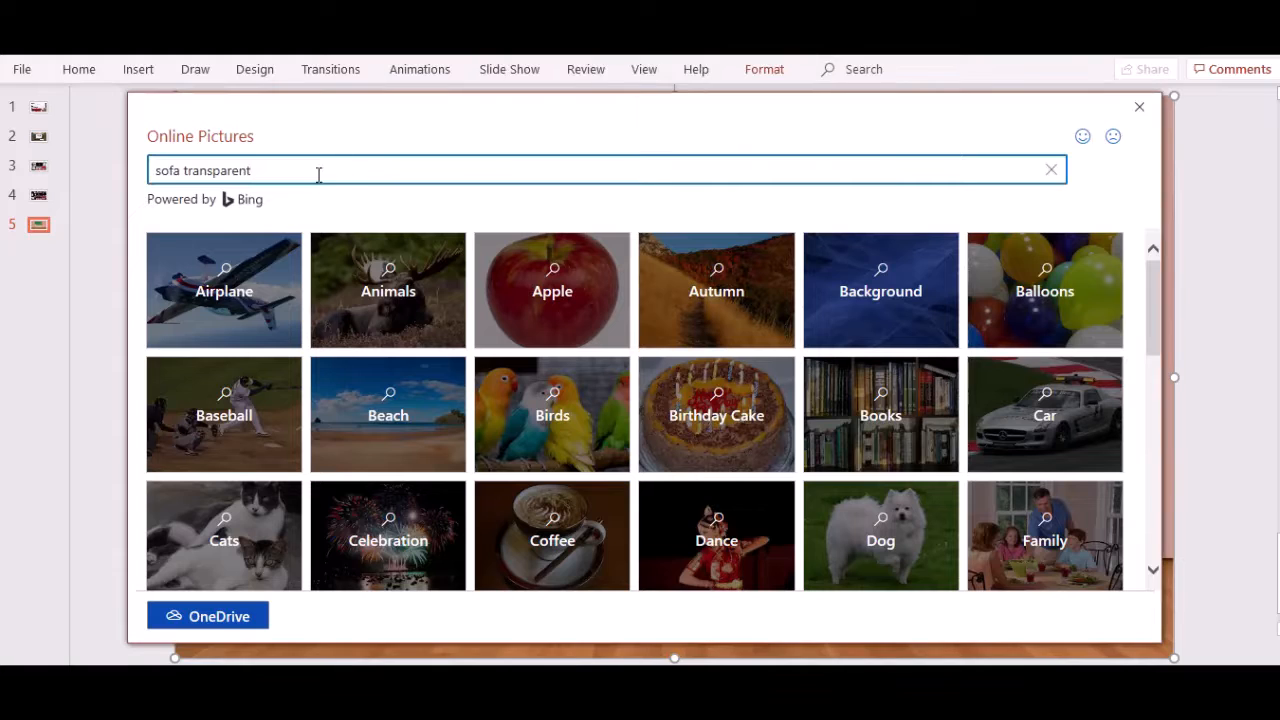
pyautogui.press('Return')
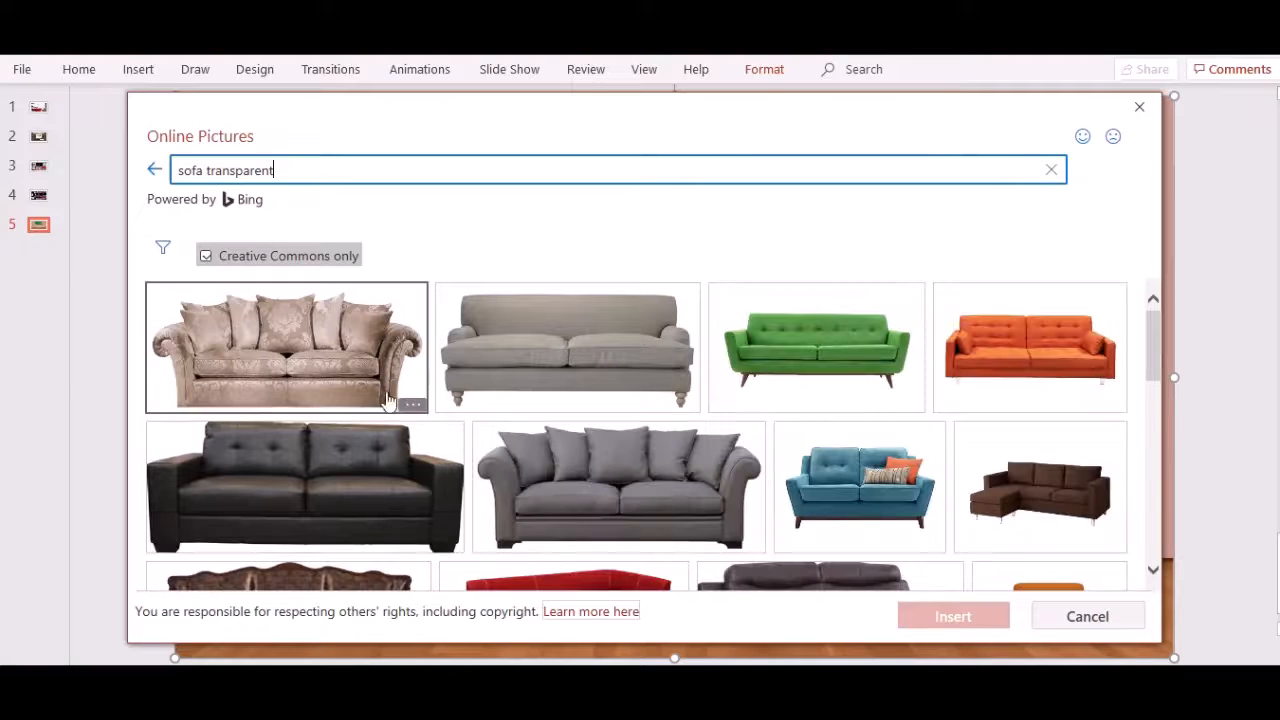
# - Insert the blue two-seat sofa with orange and striped cushions from the search results
pyautogui.scroll(-1, 700, 480)
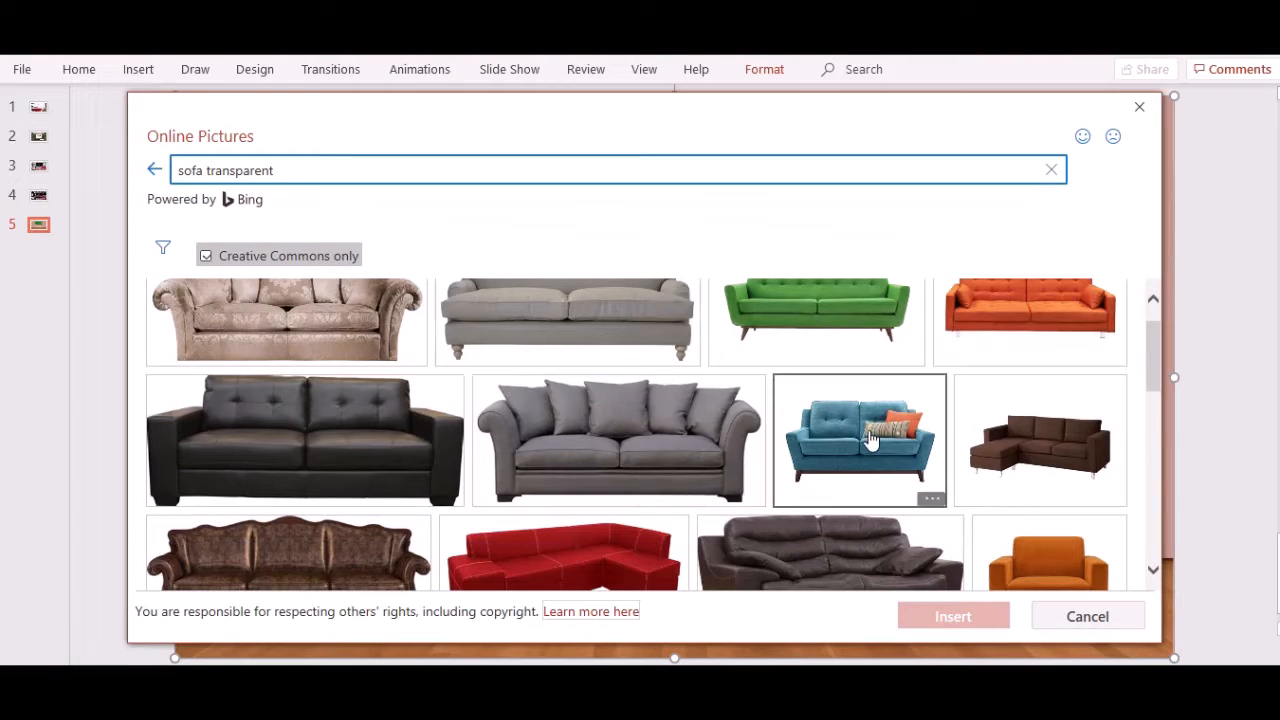
pyautogui.click(866, 438)
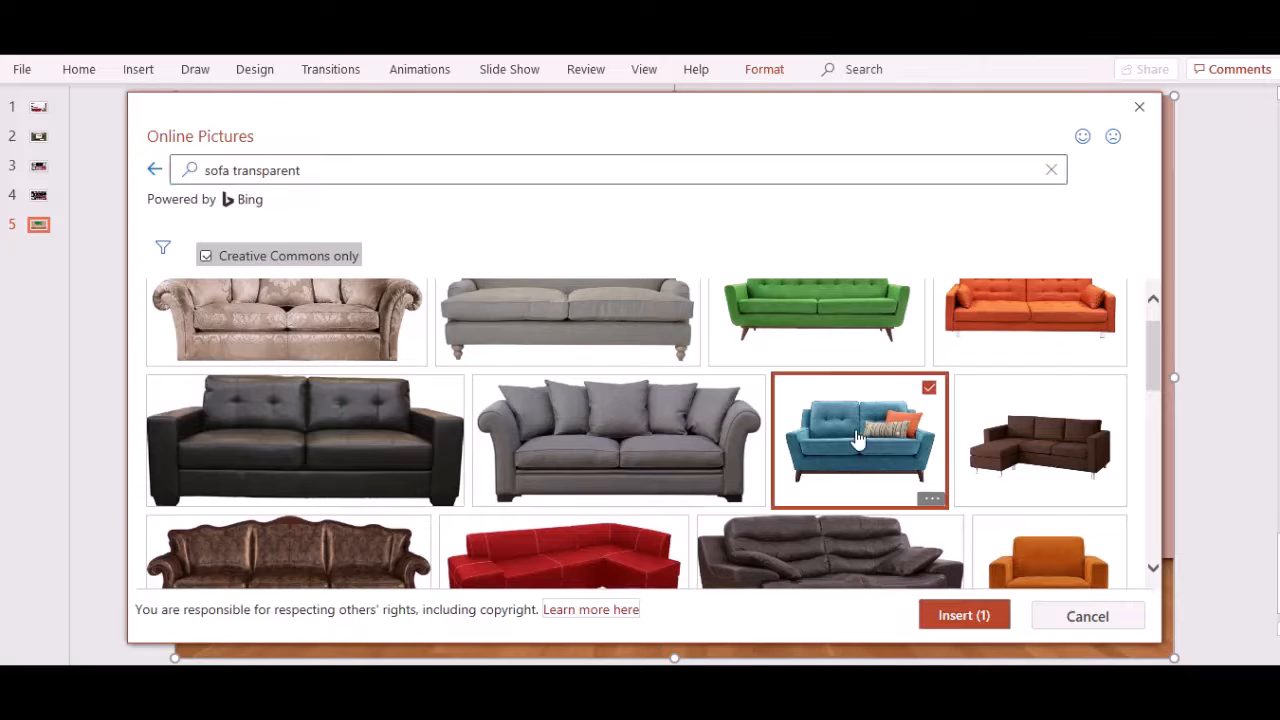
pyautogui.click(957, 617)
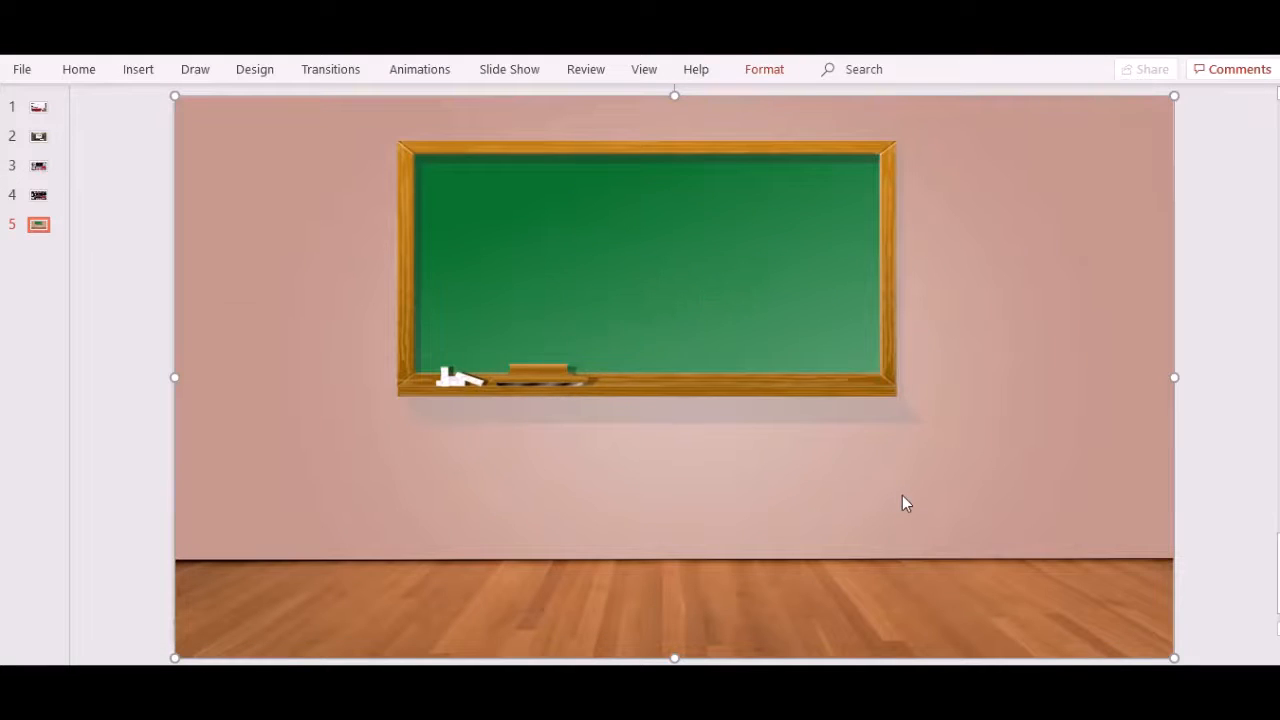
# - Delete the licence attribution caption below the inserted sofa
pyautogui.click(1072, 562)
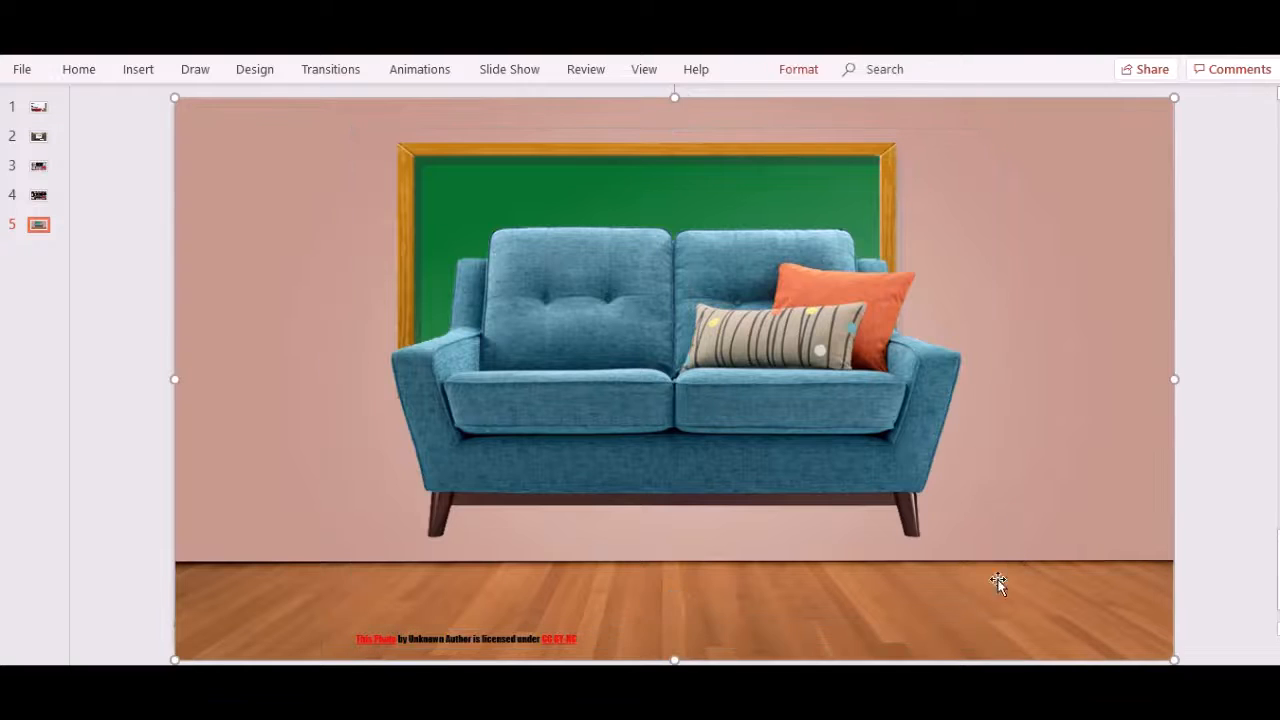
pyautogui.click(473, 638)
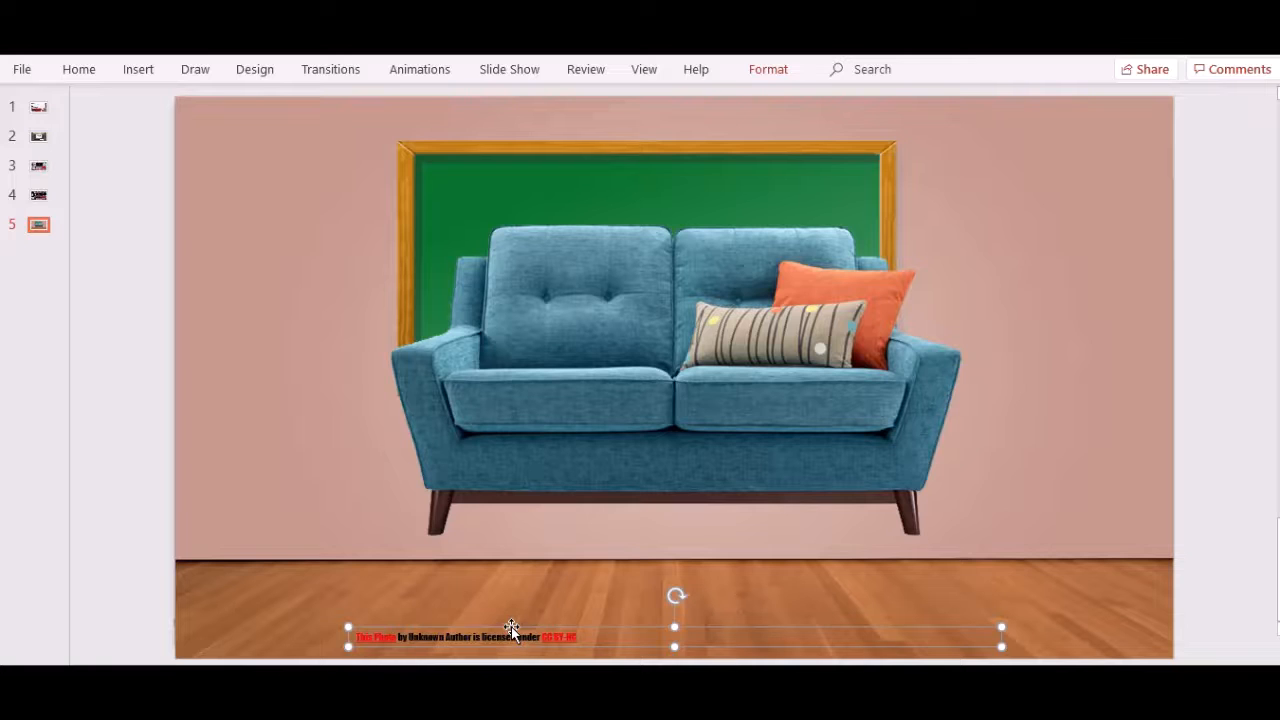
pyautogui.press('Delete')
# - Shrink the sofa and place it on the wooden floor, to the lower right of the chalkboard
pyautogui.moveTo(342, 633); pyautogui.dragTo(590, 443)
pyautogui.hotkey('ctrl', 'z')
pyautogui.click(501, 427)
pyautogui.moveTo(731, 302); pyautogui.dragTo(878, 518)
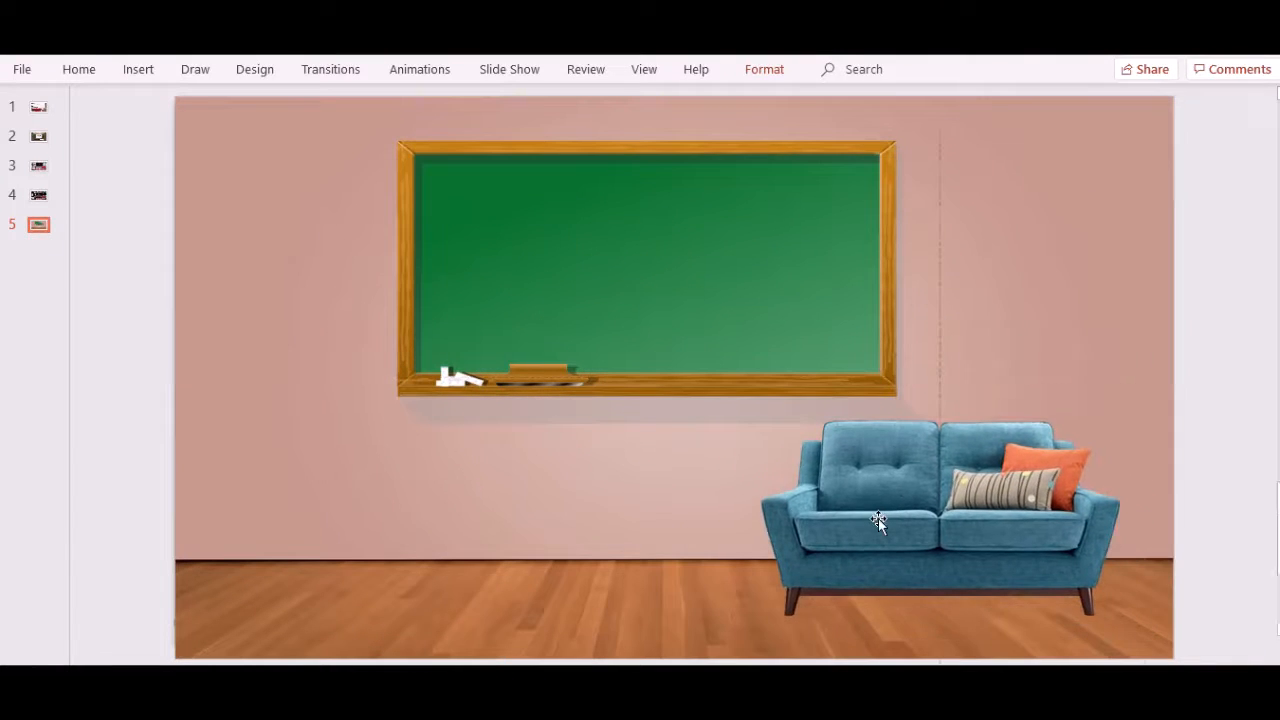
pyautogui.click(1204, 550)
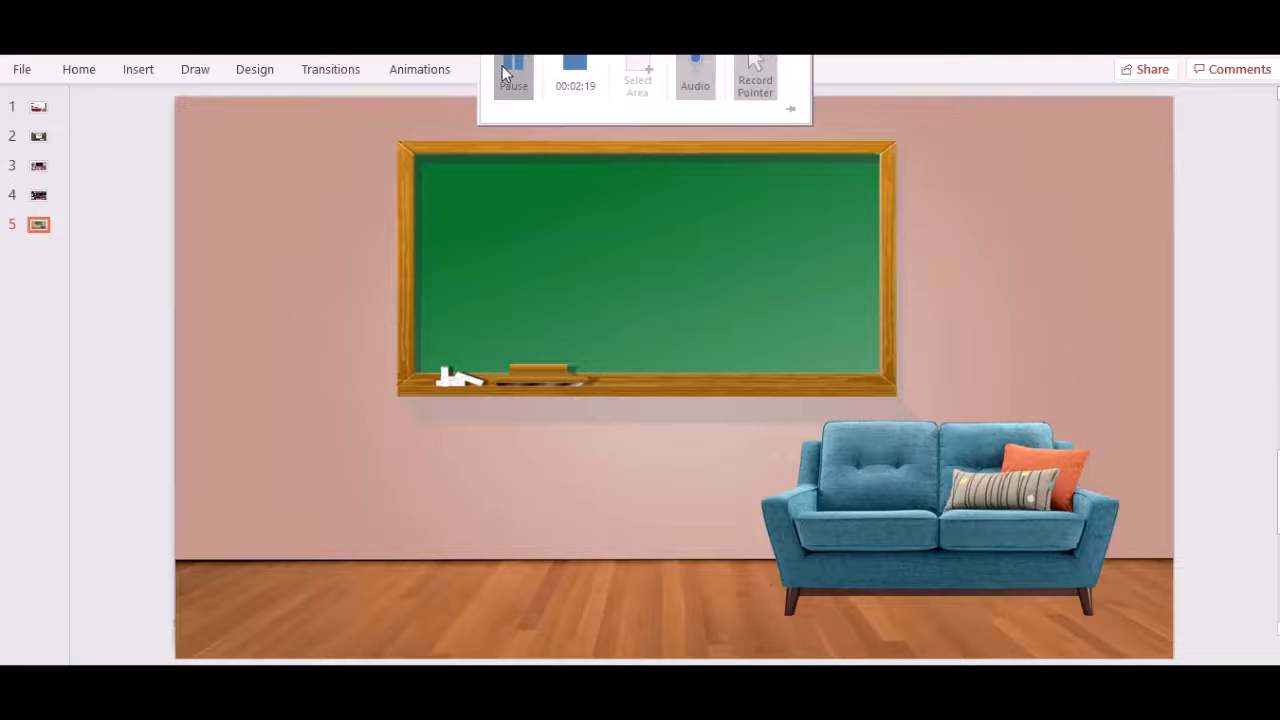
# - Search online pictures for "plants transparent"
pyautogui.click(502, 65)
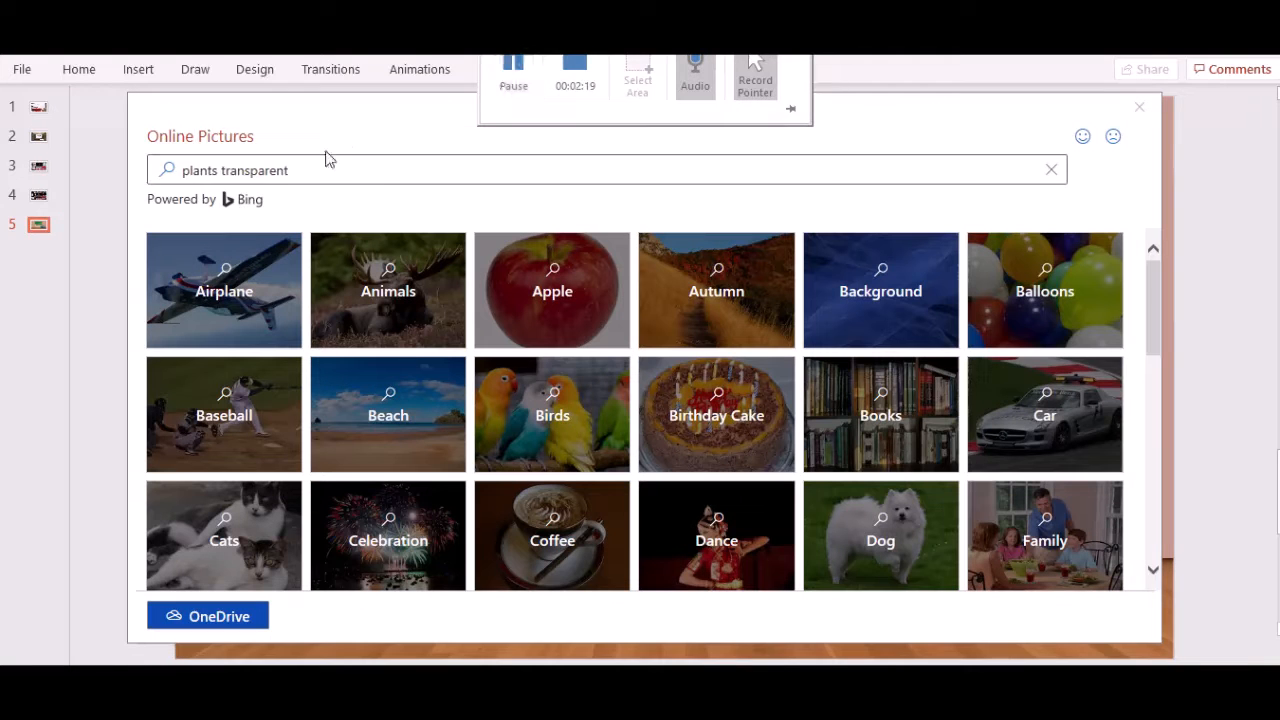
pyautogui.click(322, 171)
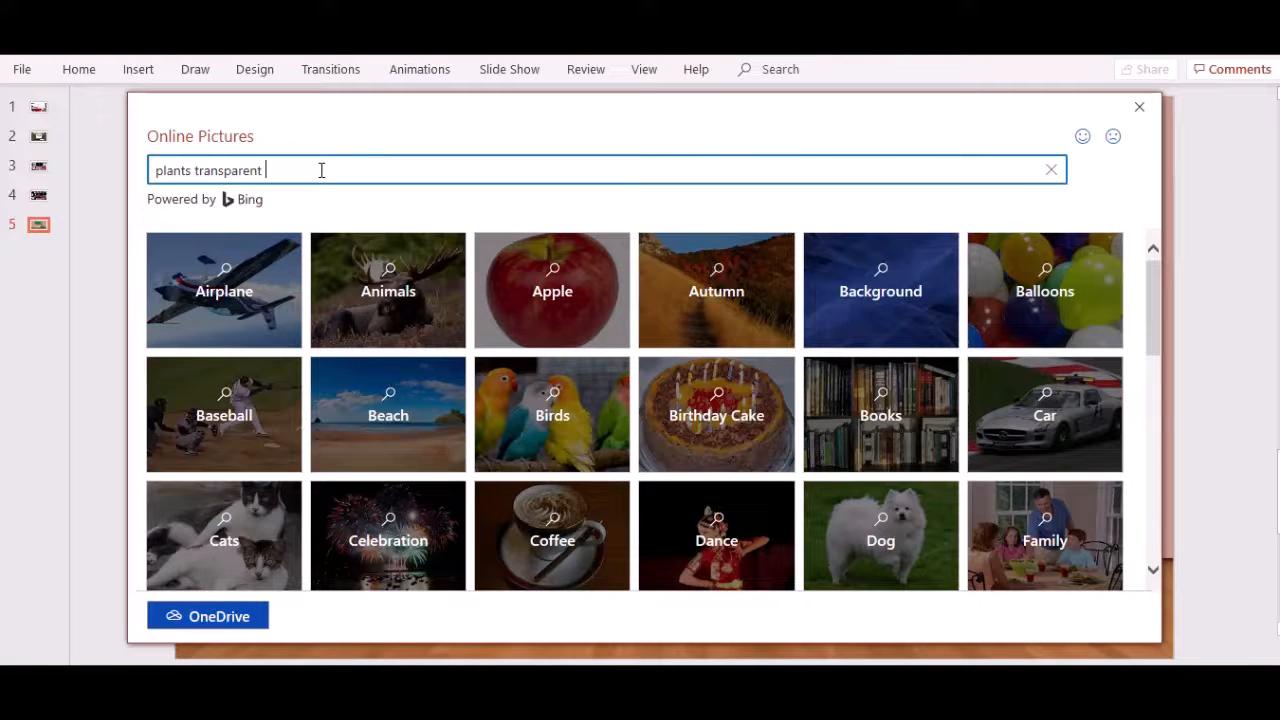
pyautogui.write('plants transparent')
pyautogui.press('Return')
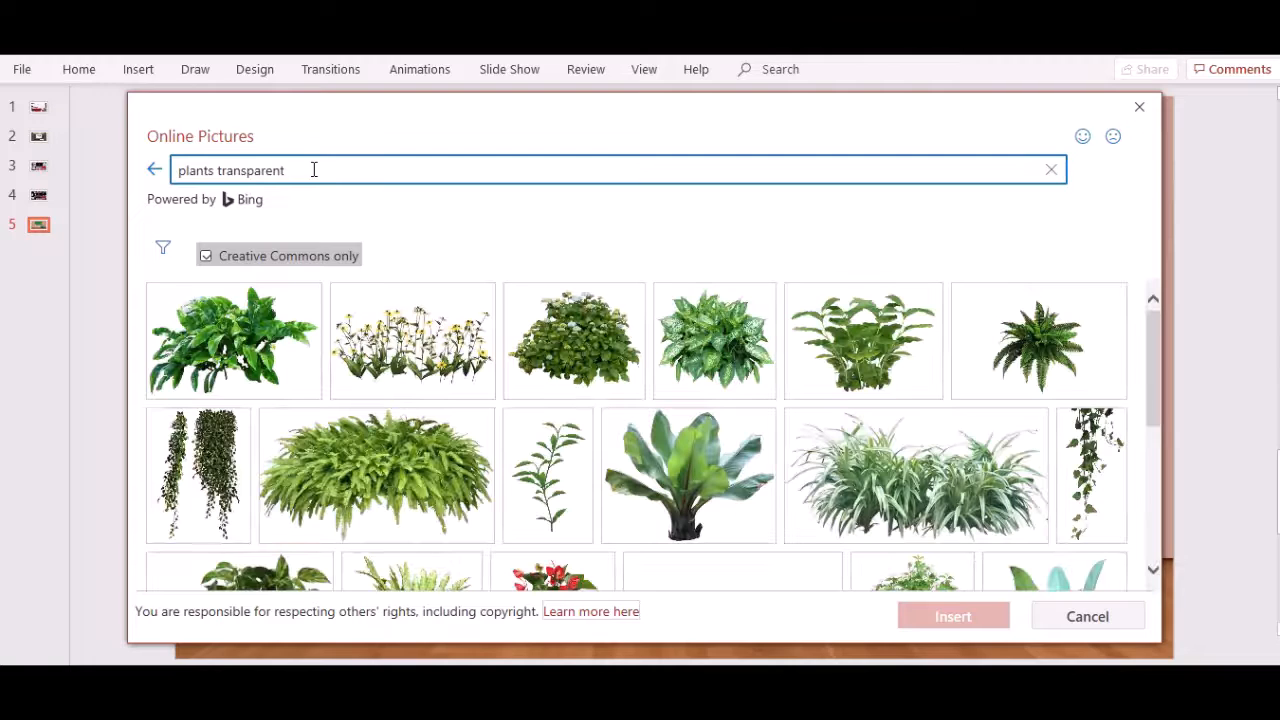
# - Insert the pink flowering plant in a terracotta pot from the plant search results
pyautogui.scroll(-2, 854, 457)
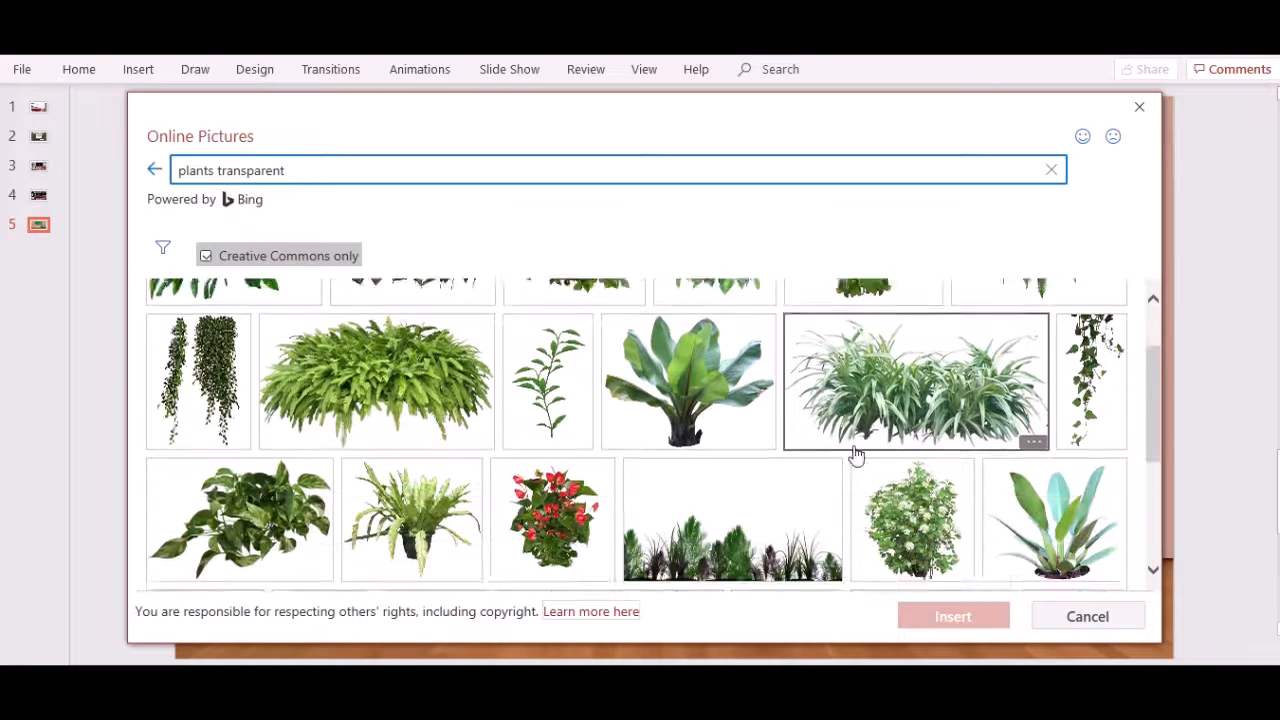
pyautogui.scroll(-3, 790, 452)
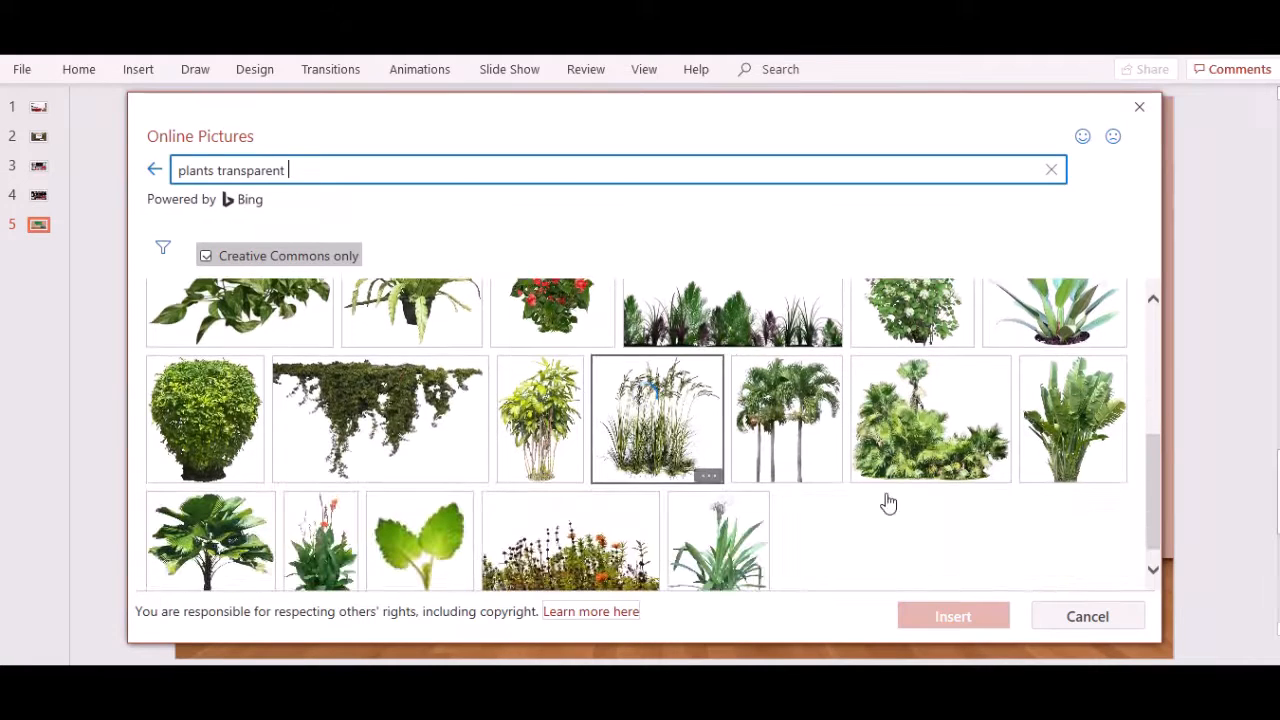
pyautogui.scroll(-4, 483, 509)
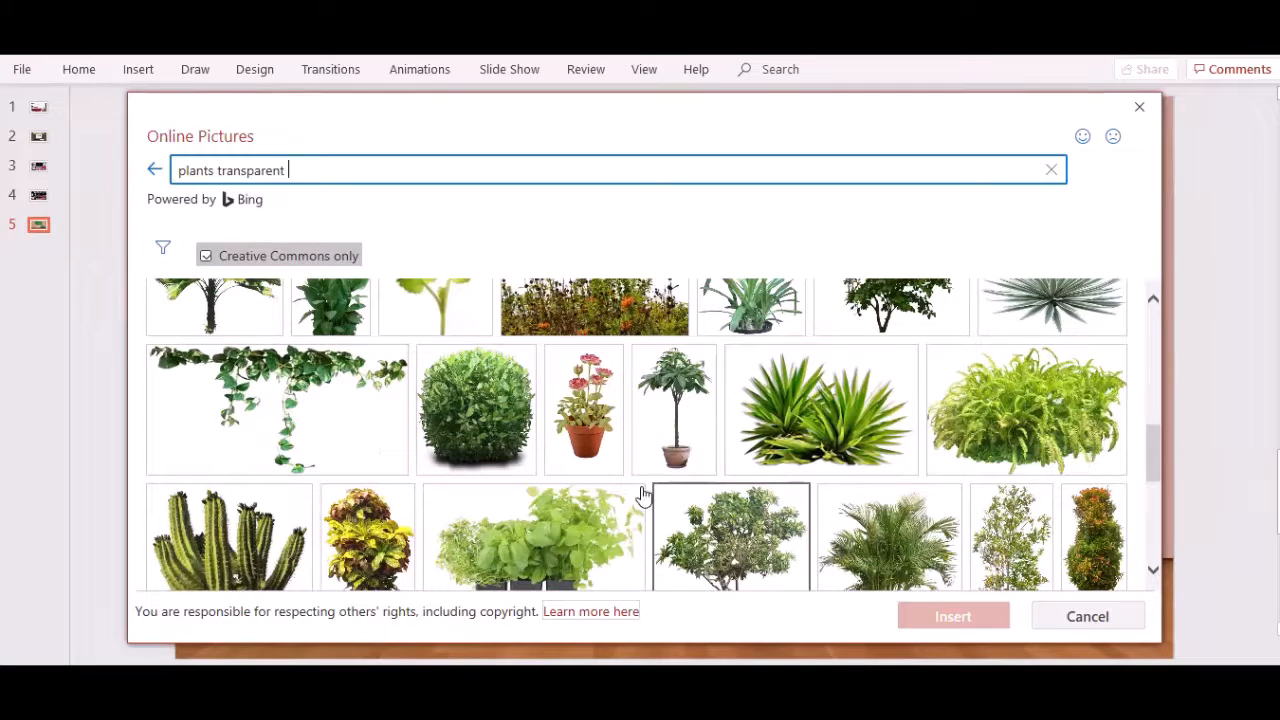
pyautogui.scroll(-1, 857, 490)
pyautogui.scroll(-2, 760, 488)
pyautogui.scroll(-4, 385, 488)
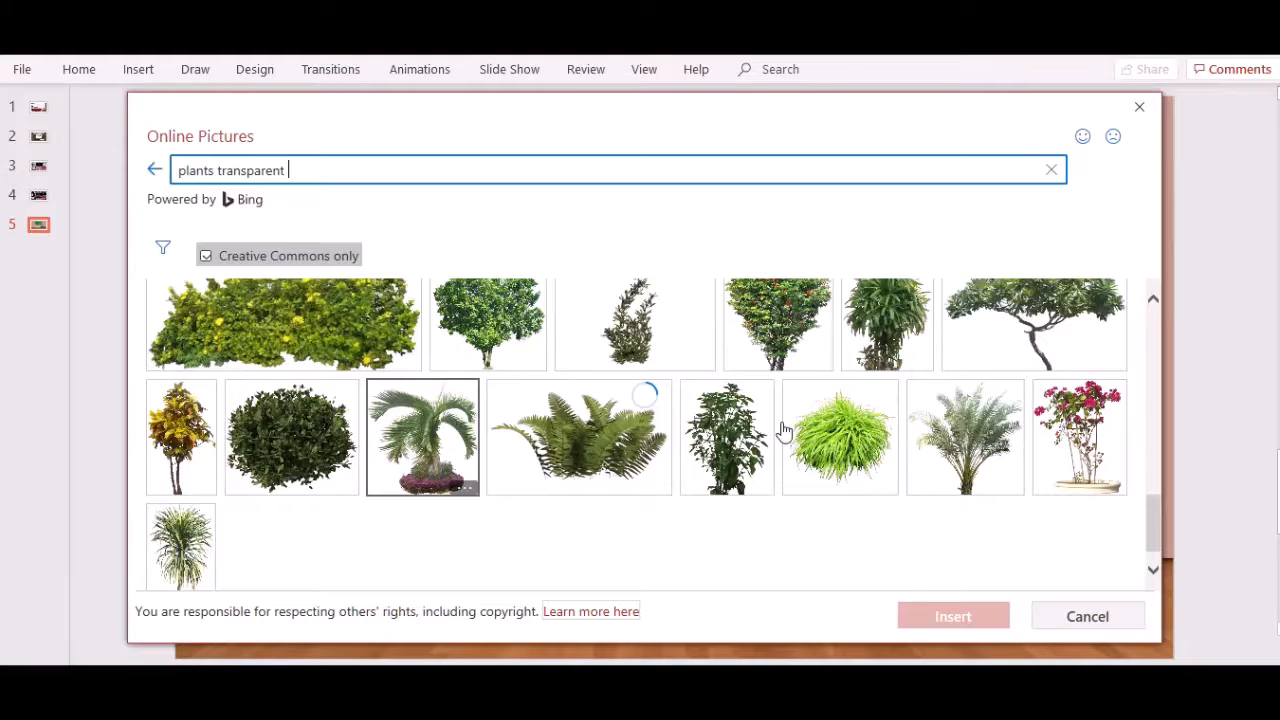
pyautogui.scroll(4, 518, 476)
pyautogui.scroll(3, 510, 460)
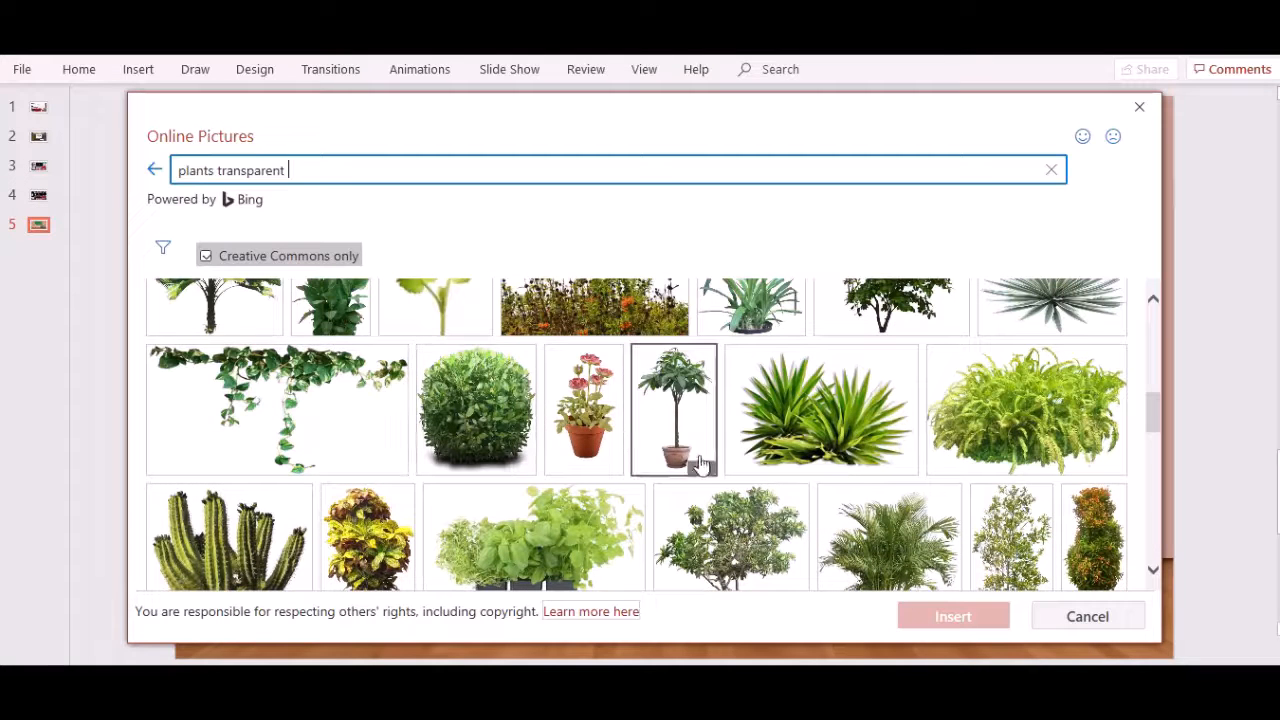
pyautogui.click(560, 432)
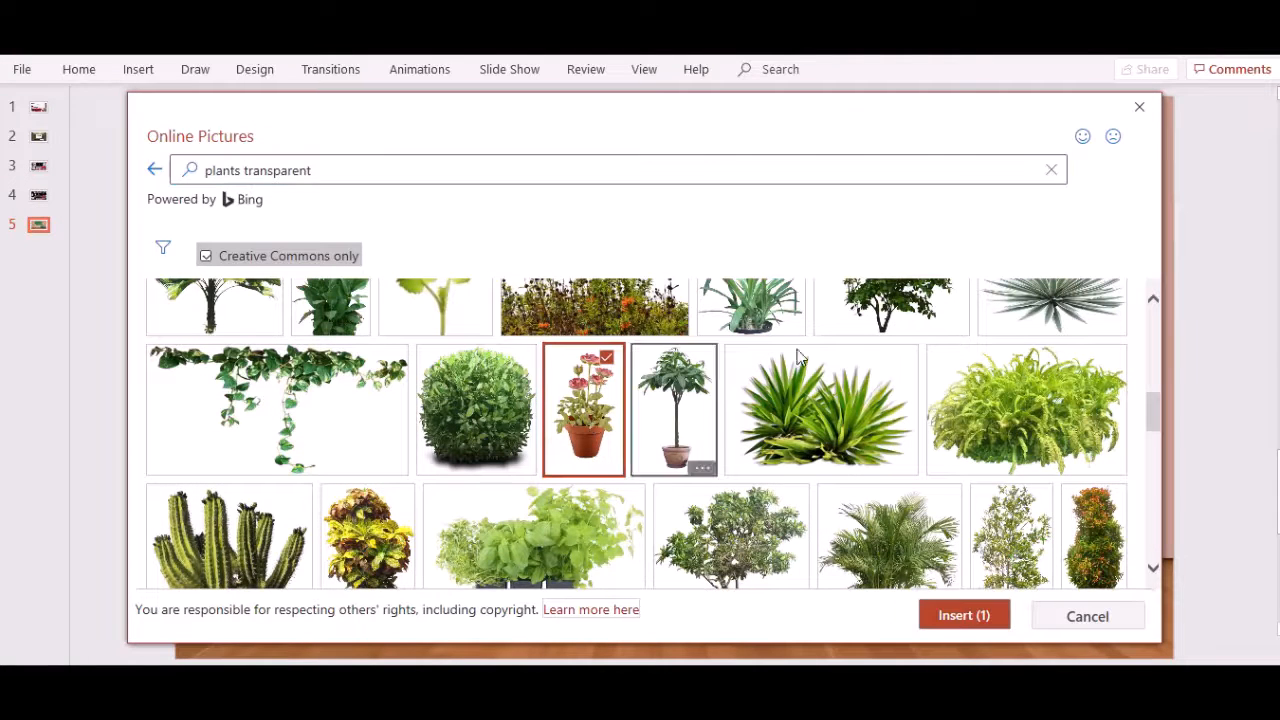
pyautogui.click(955, 614)
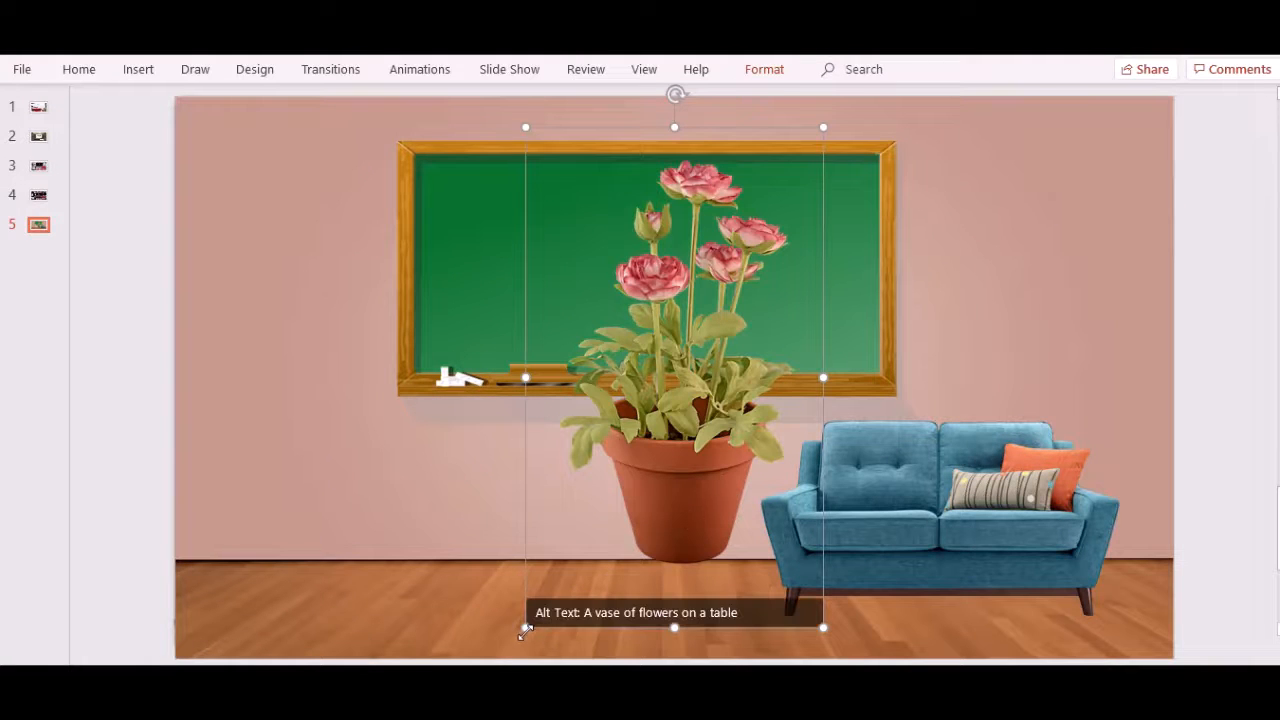
# - Shrink the pink flowering plant and stand it on the wooden floor at the left end of the wall
pyautogui.moveTo(525, 628); pyautogui.dragTo(682, 468)
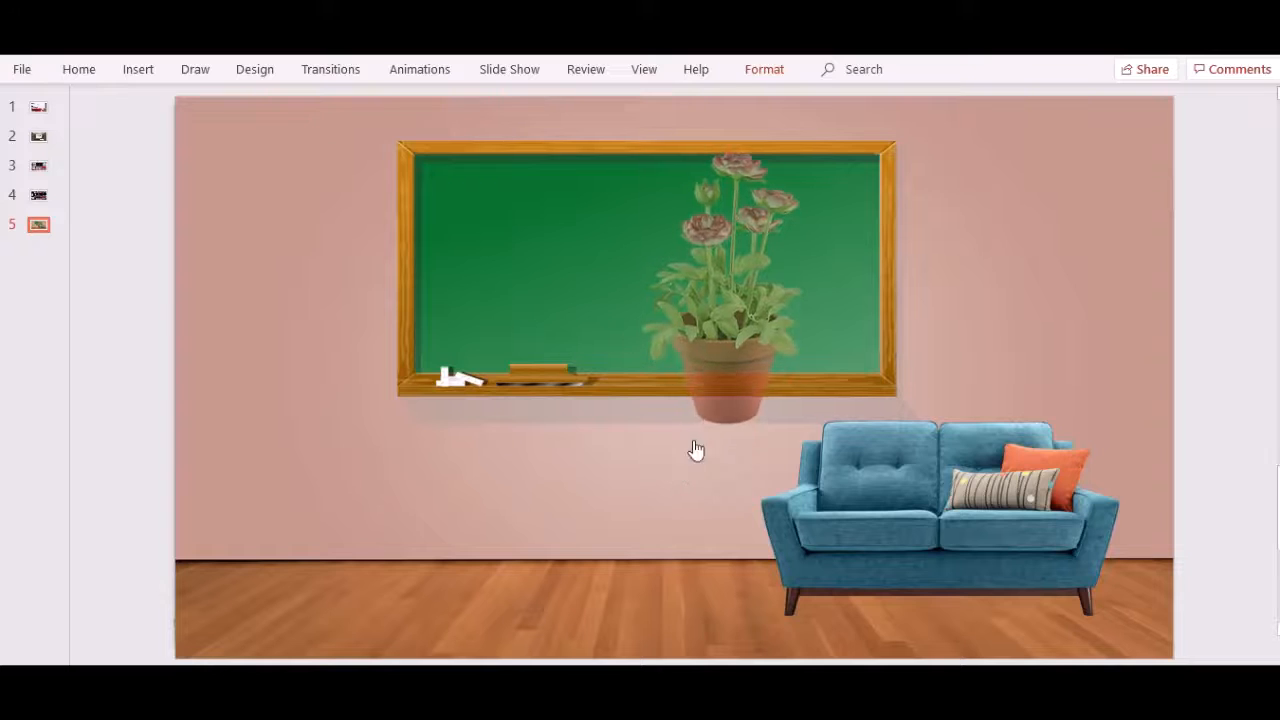
pyautogui.moveTo(714, 361); pyautogui.dragTo(253, 540)
pyautogui.moveTo(153, 648); pyautogui.dragTo(234, 547)
pyautogui.click(396, 587)
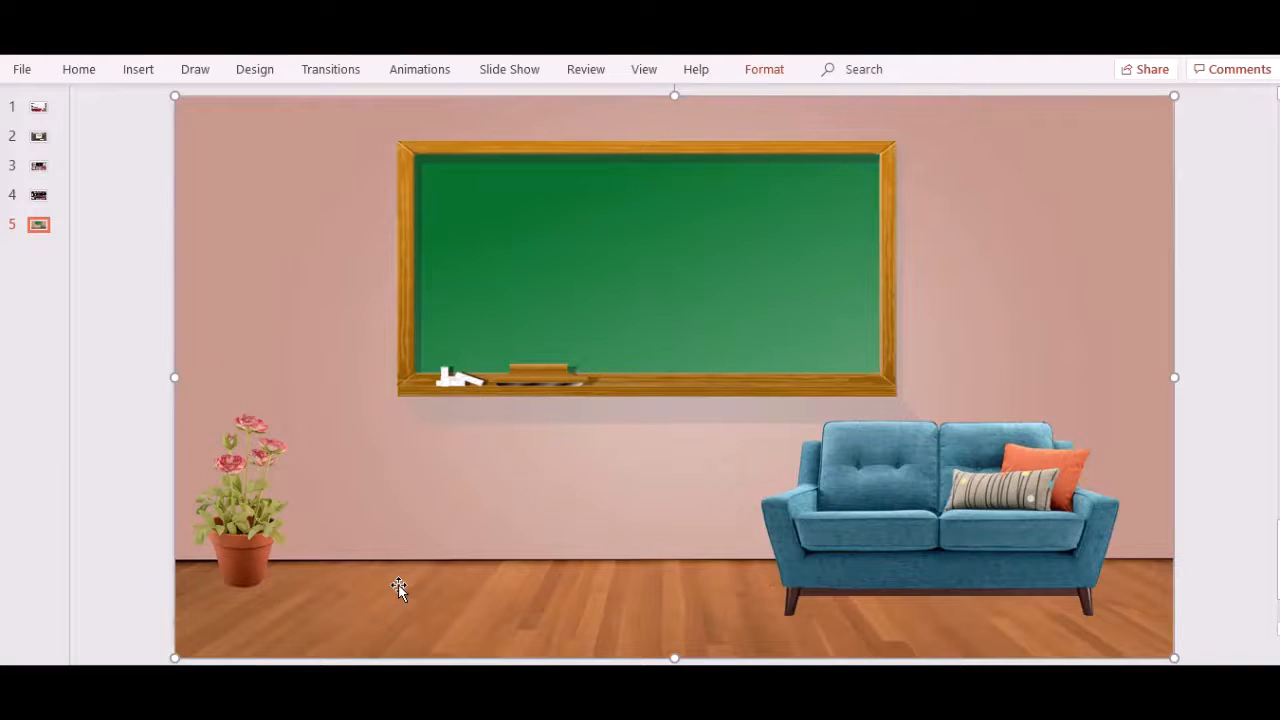
# - Duplicate the potted flowering plant, shrink the copy and stand it on the floor just right of the sofa
pyautogui.click(253, 547)
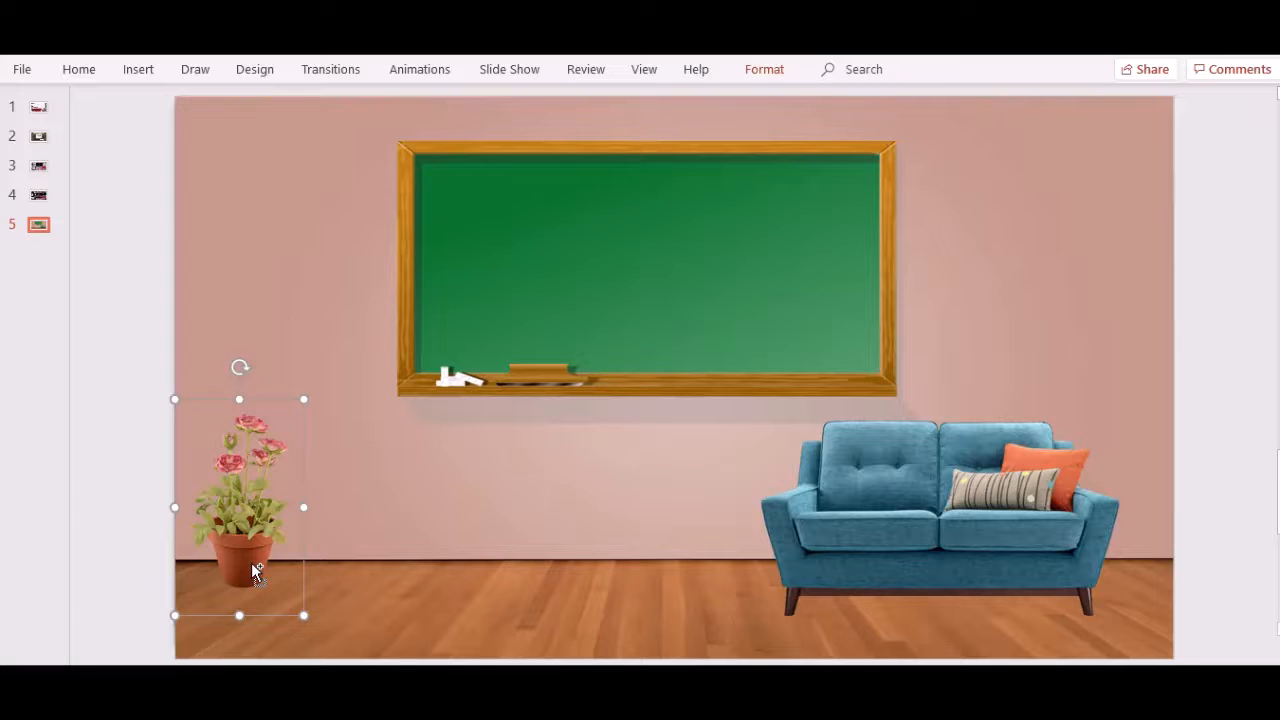
pyautogui.moveTo(253, 566); pyautogui.dragTo(1119, 605)
pyautogui.click(552, 590)
pyautogui.click(1103, 603)
pyautogui.moveTo(1040, 452); pyautogui.dragTo(1068, 478)
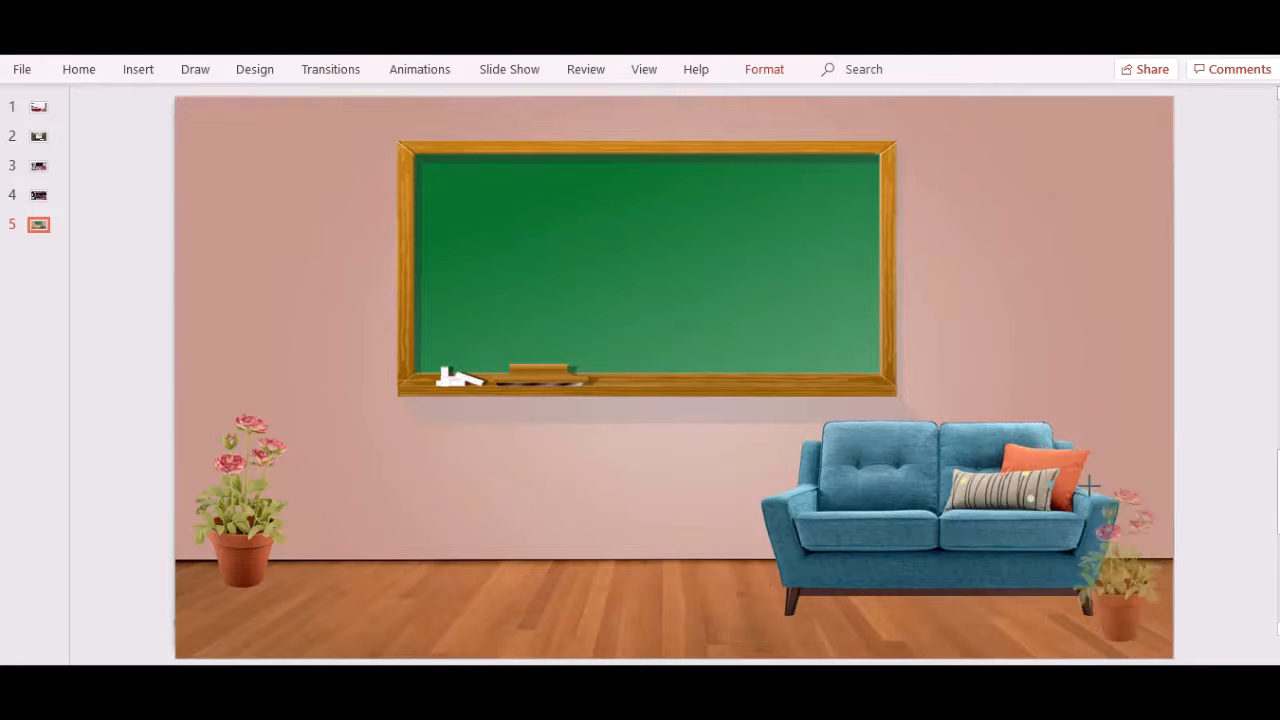
pyautogui.moveTo(1123, 601); pyautogui.dragTo(1145, 578)
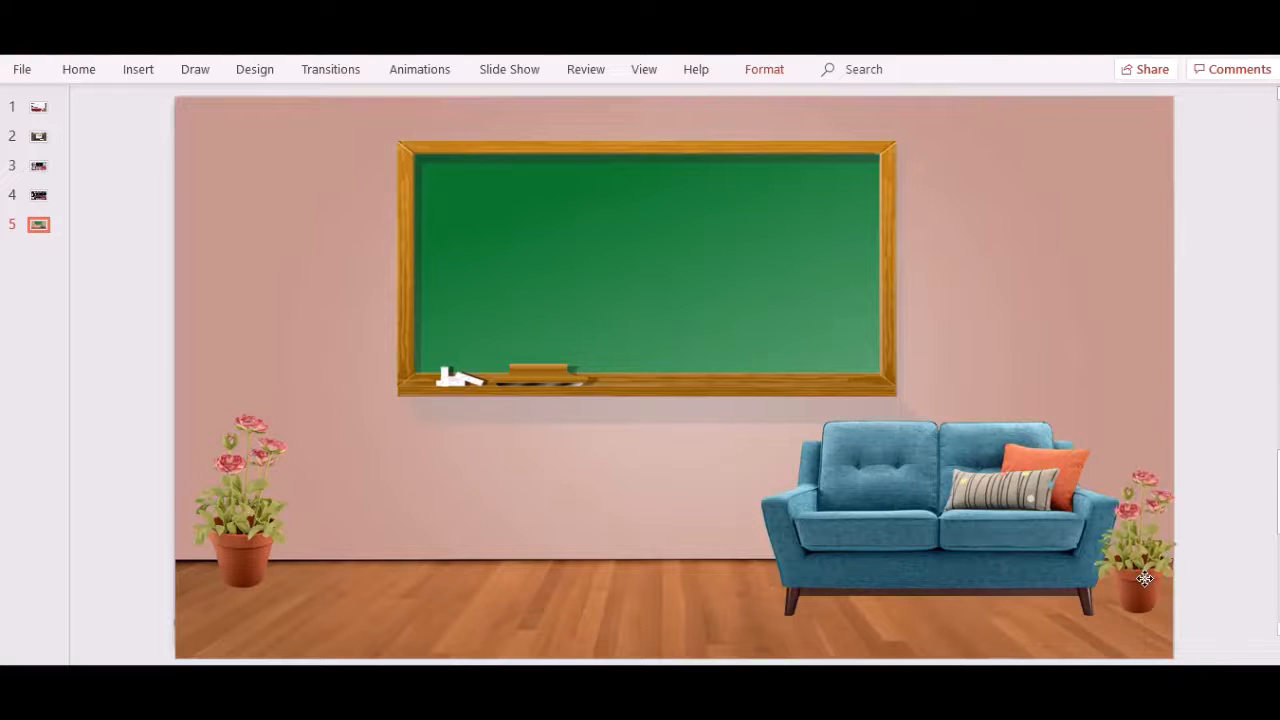
pyautogui.click(1014, 608)
pyautogui.click(625, 564)
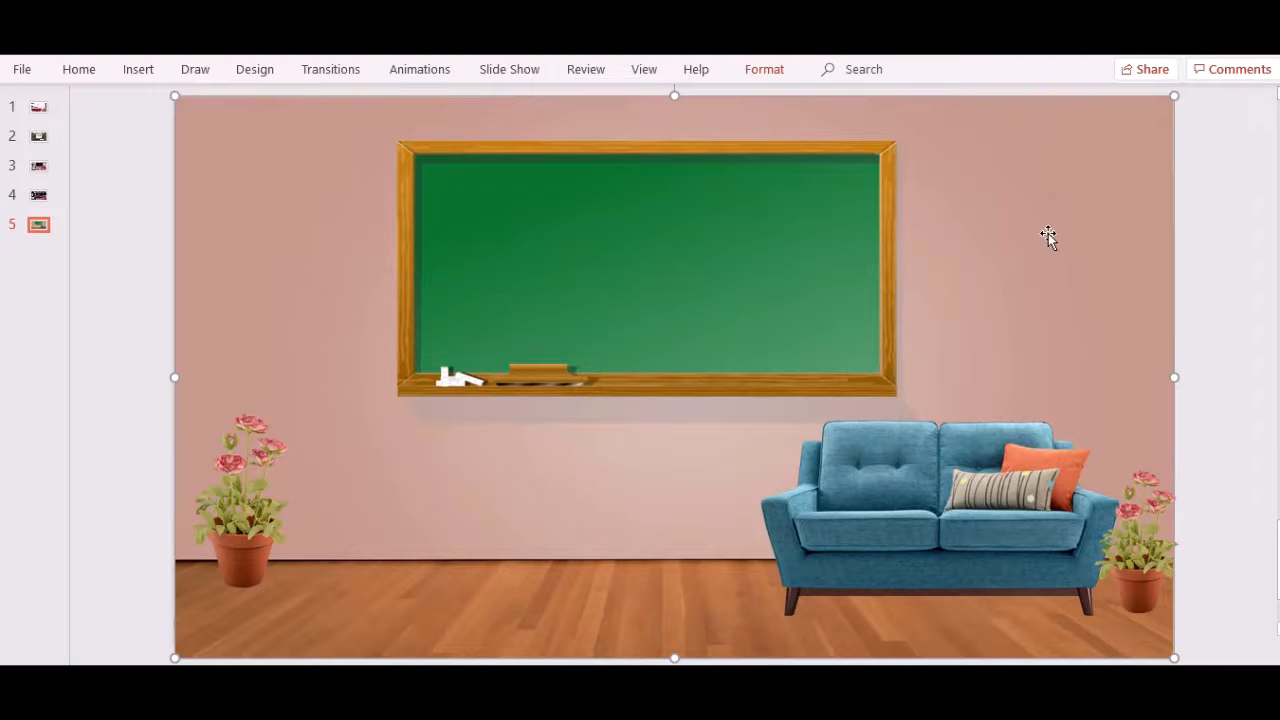
# - Search online pictures for "hanging basket transparent" and insert the hanging basket with long trailing green leaves
pyautogui.click(138, 70)
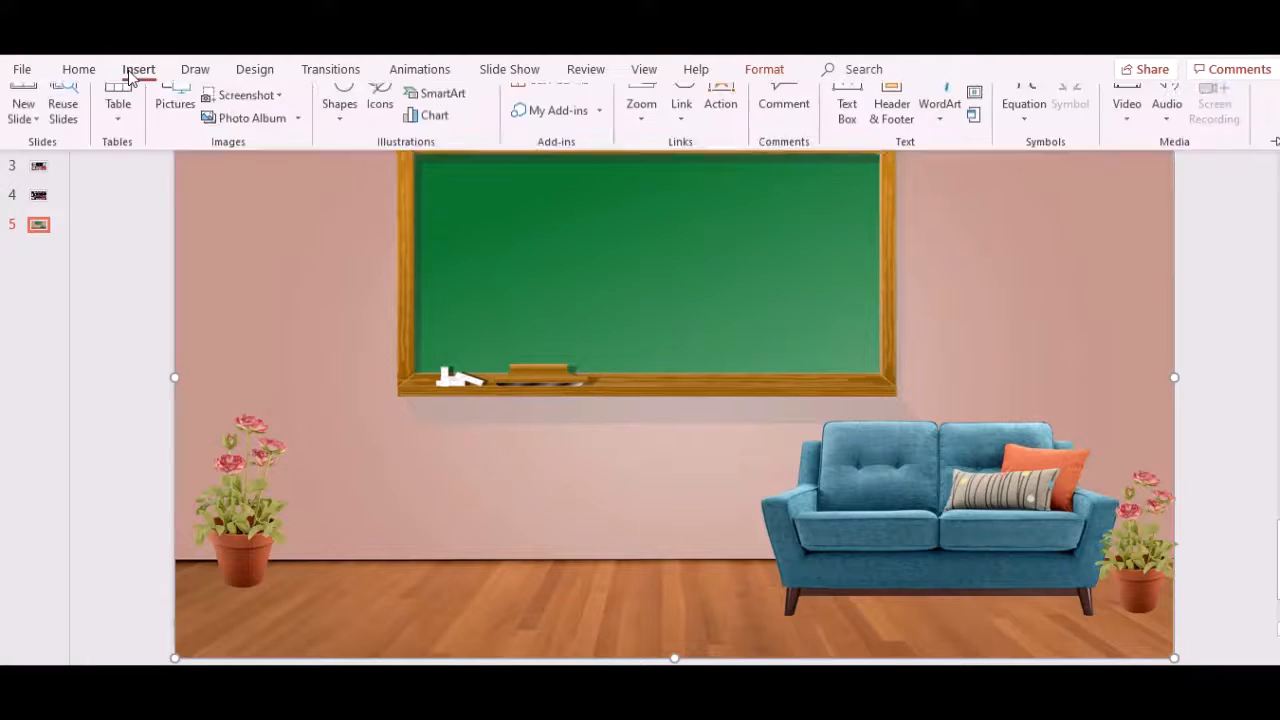
pyautogui.click(262, 100)
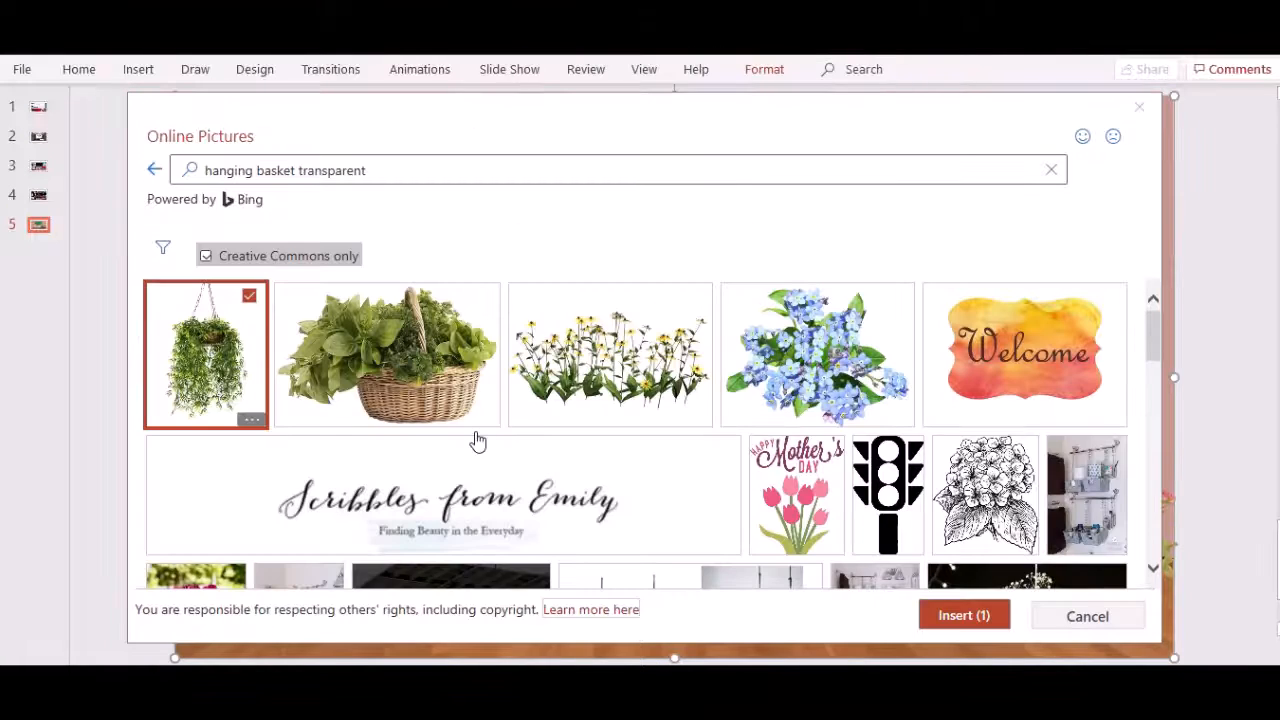
pyautogui.click(994, 620)
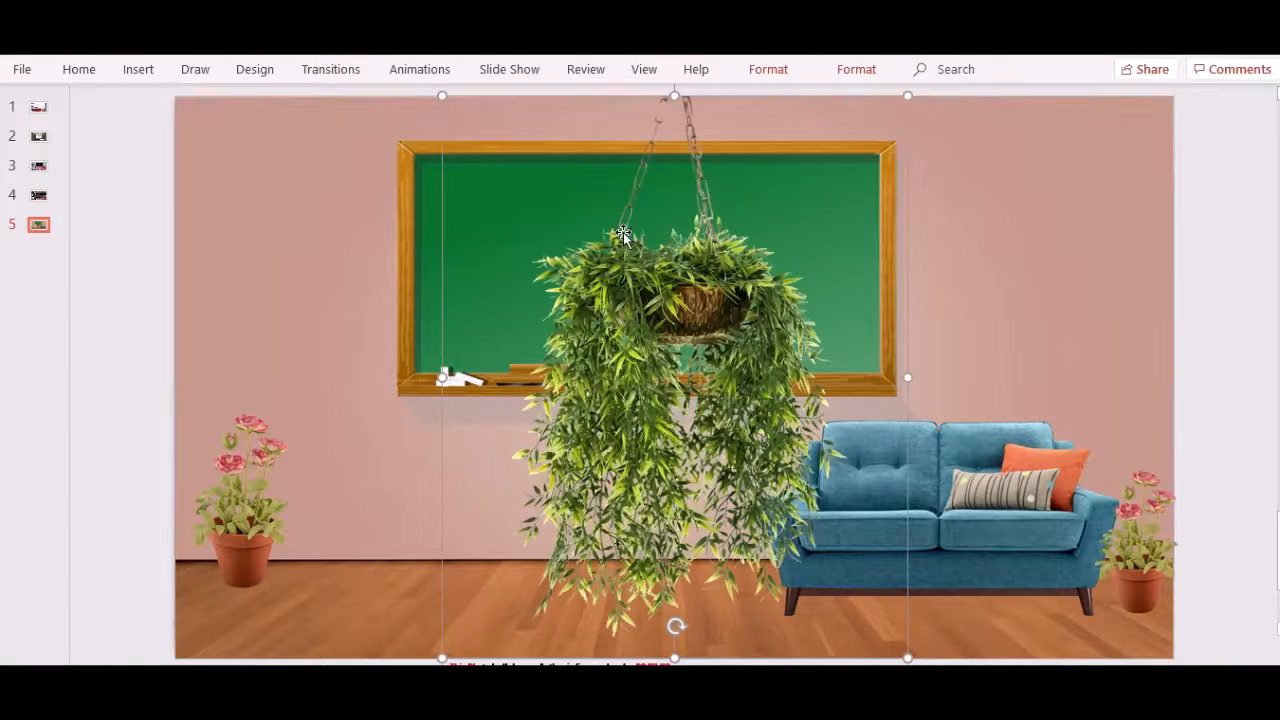
# - Shrink the hanging basket and move it to the wall's upper right corner above the sofa
pyautogui.moveTo(442, 97); pyautogui.dragTo(752, 380)
pyautogui.moveTo(785, 538); pyautogui.dragTo(579, 336)
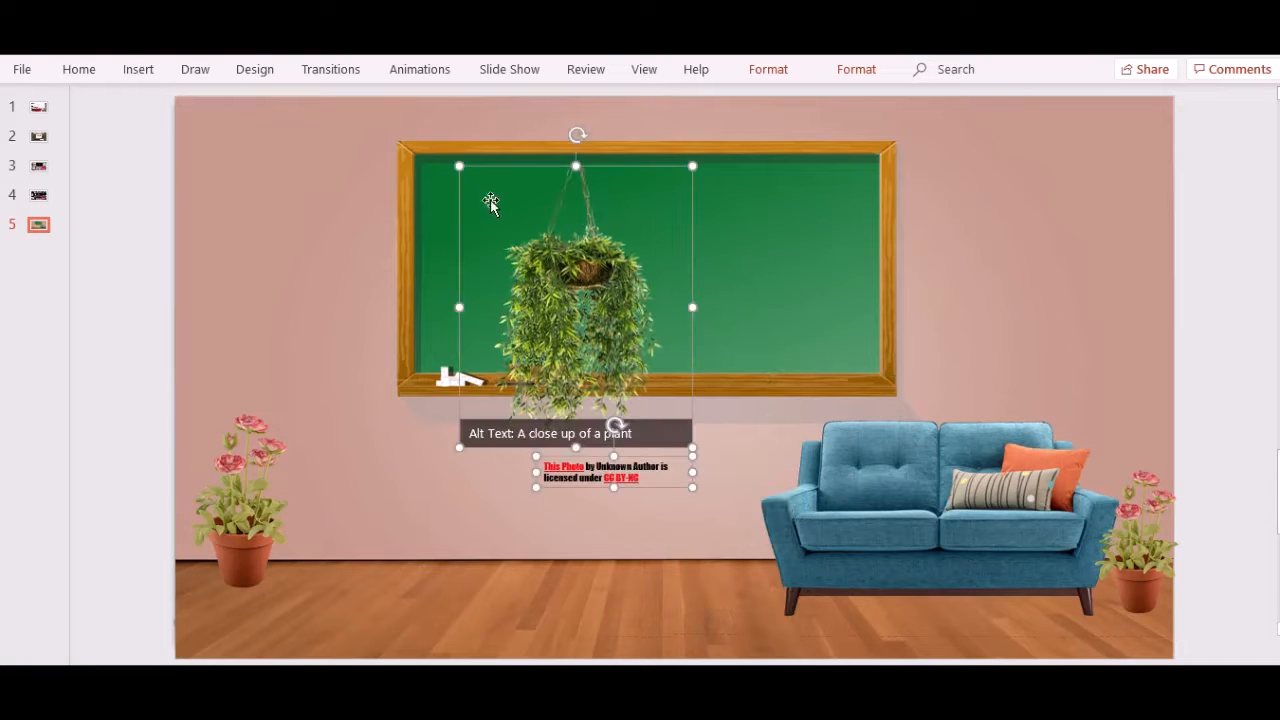
pyautogui.moveTo(576, 318); pyautogui.dragTo(1093, 262)
# - Delete the licence attribution caption below the hanging basket
pyautogui.click(1257, 351)
pyautogui.click(1115, 418)
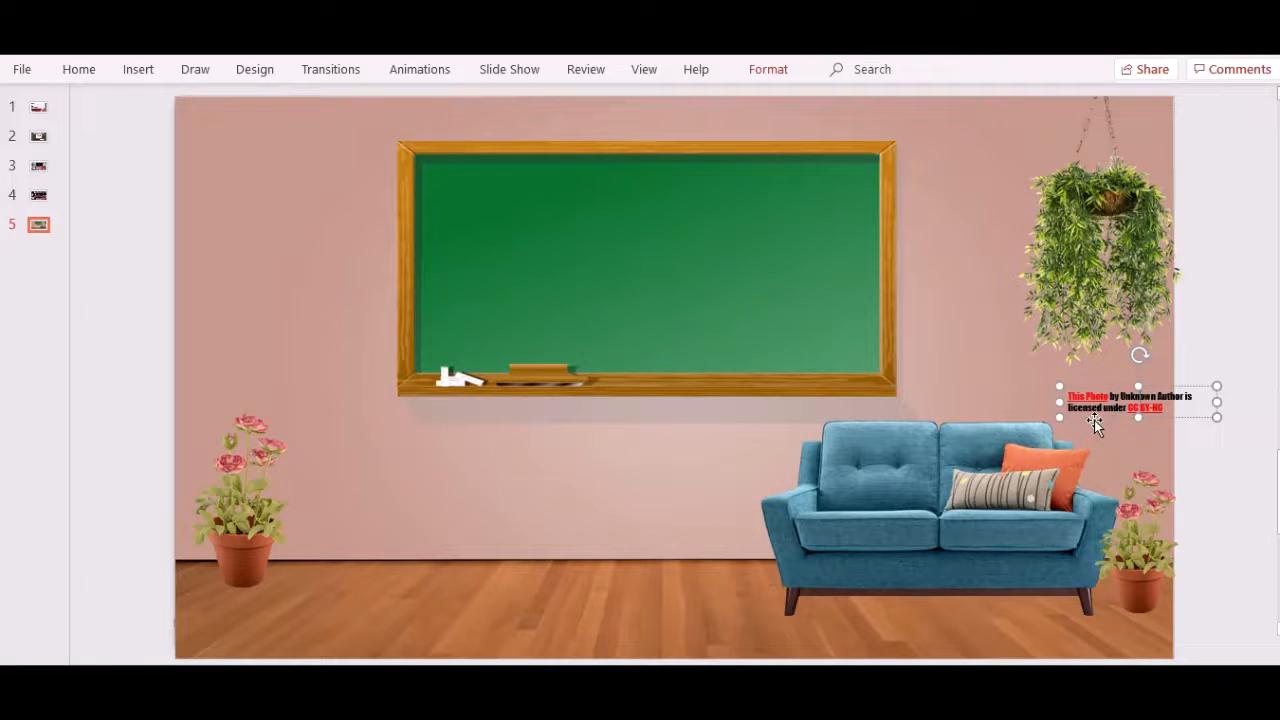
pyautogui.press('Delete')
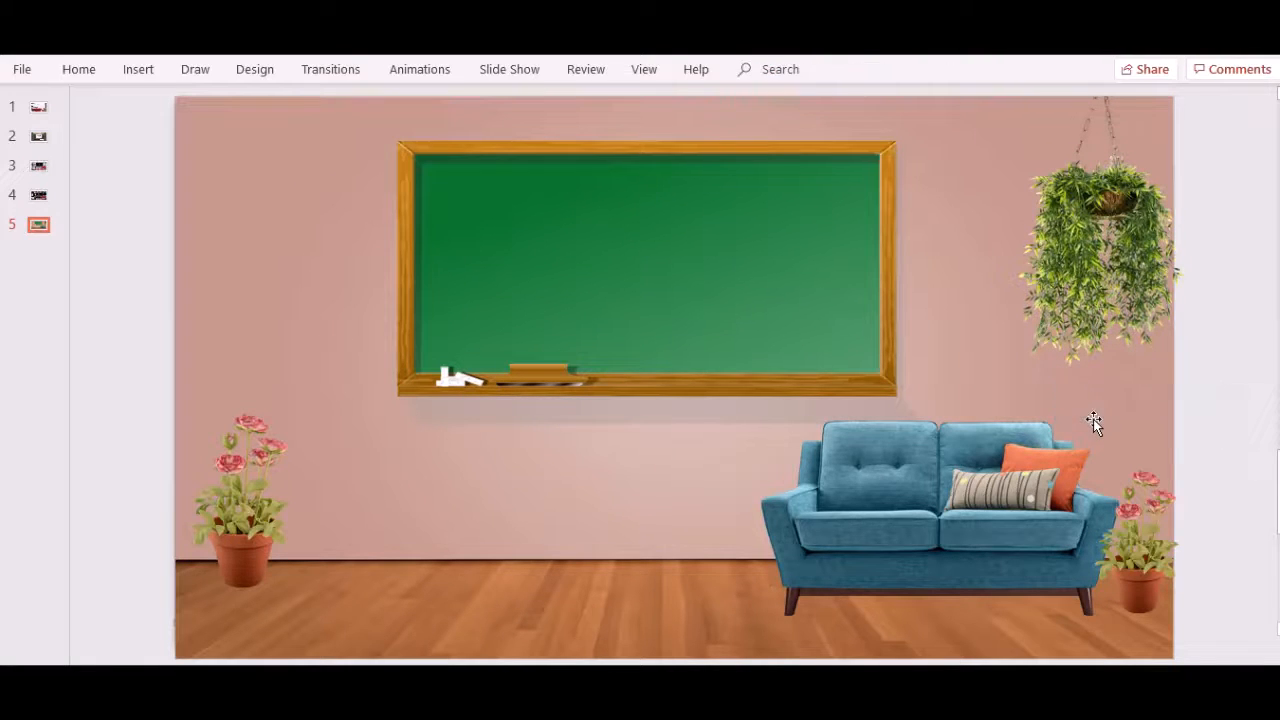
# - Shrink the hanging basket further and hang it from the slide's top edge, midway between the chalkboard and the right edge
pyautogui.click(1082, 247)
pyautogui.moveTo(1110, 234); pyautogui.dragTo(1068, 235)
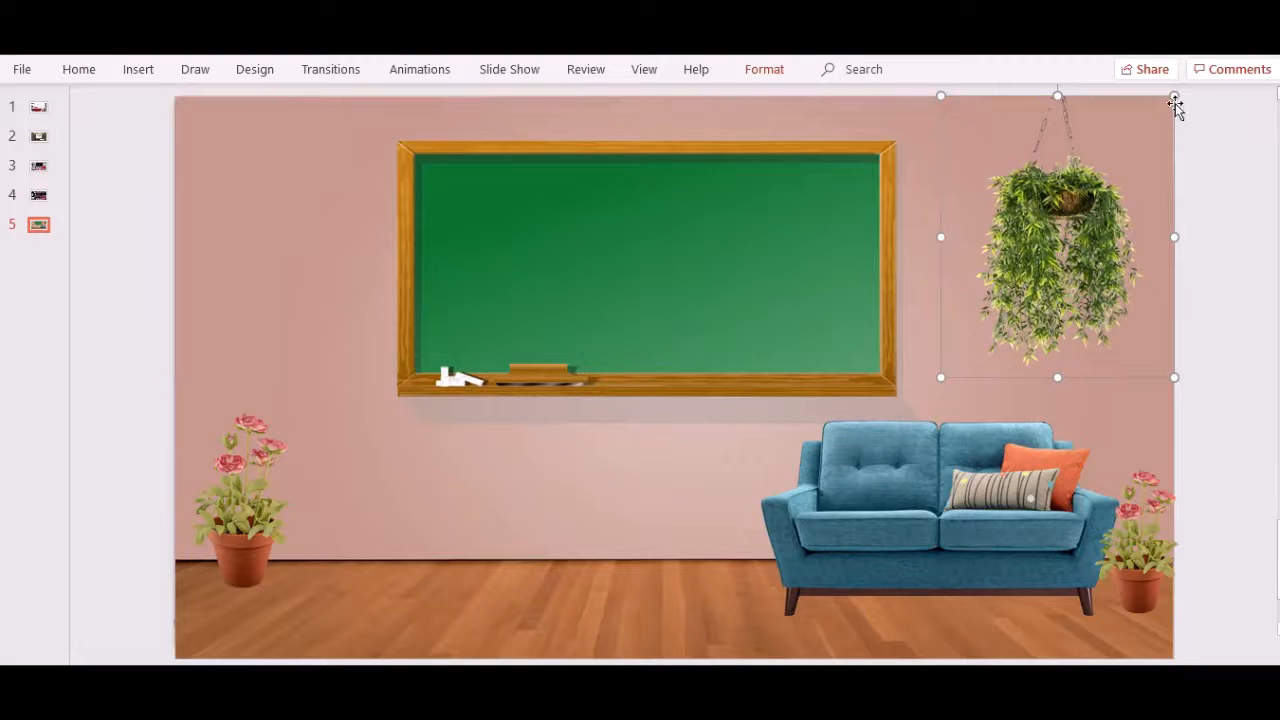
pyautogui.moveTo(1175, 100); pyautogui.dragTo(1120, 158)
pyautogui.moveTo(1066, 250); pyautogui.dragTo(1102, 184)
pyautogui.click(1211, 259)
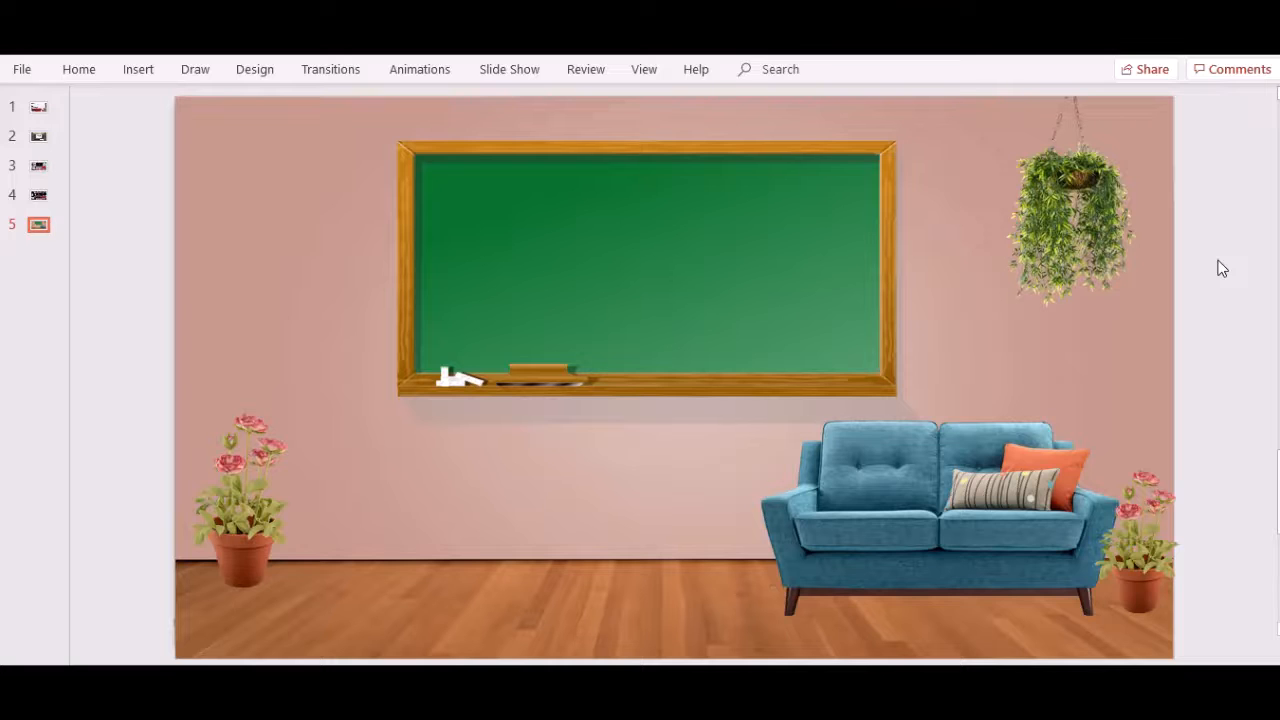
# - Open the online picture search to find a wall clock for the classroom
pyautogui.click(146, 75)
pyautogui.click(245, 99)
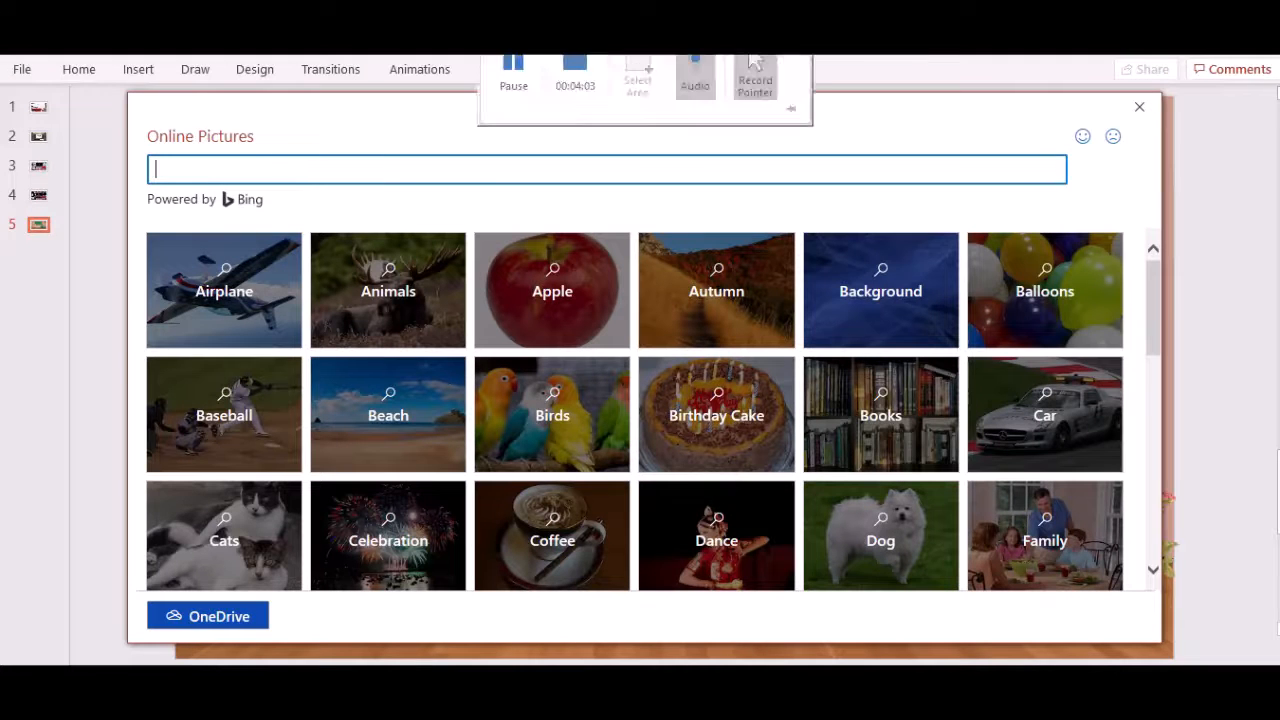
pyautogui.click(515, 78)
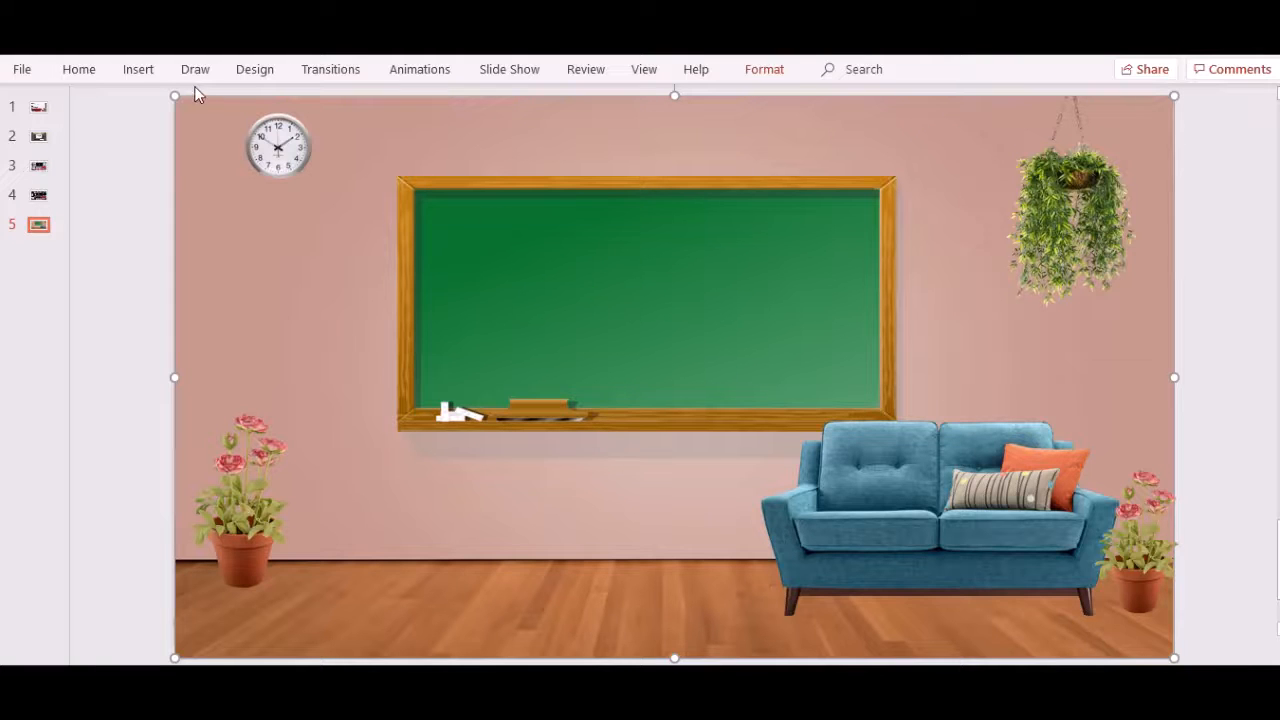
# - Insert an empty wooden bookcase from online pictures and stand it at the wall's left end, moving the potted plant out of its way
pyautogui.click(138, 72)
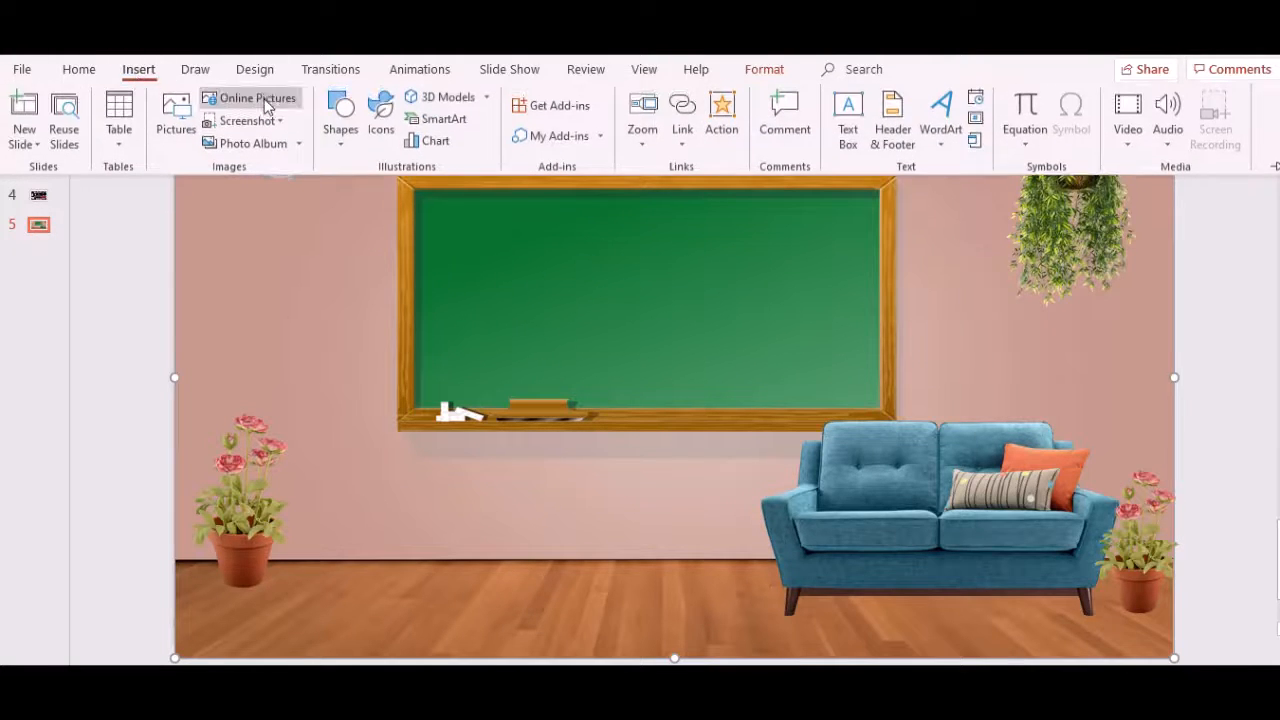
pyautogui.click(263, 97)
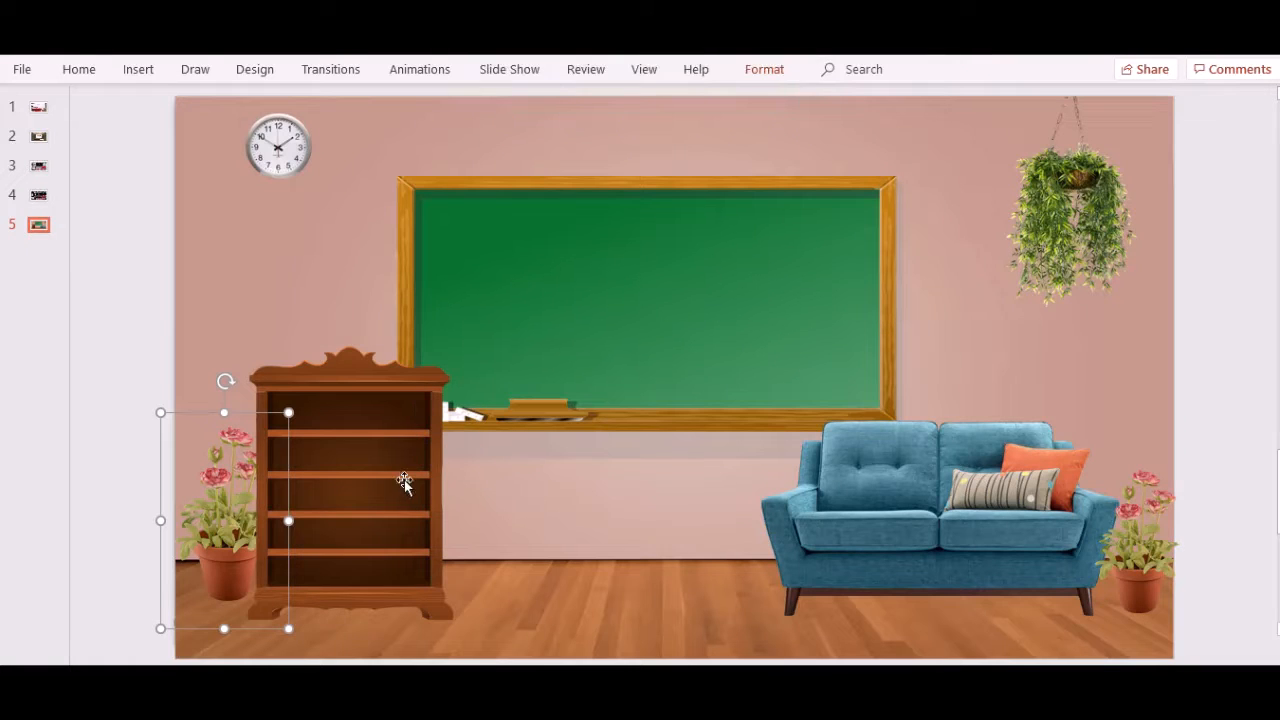
pyautogui.moveTo(389, 514); pyautogui.dragTo(352, 515)
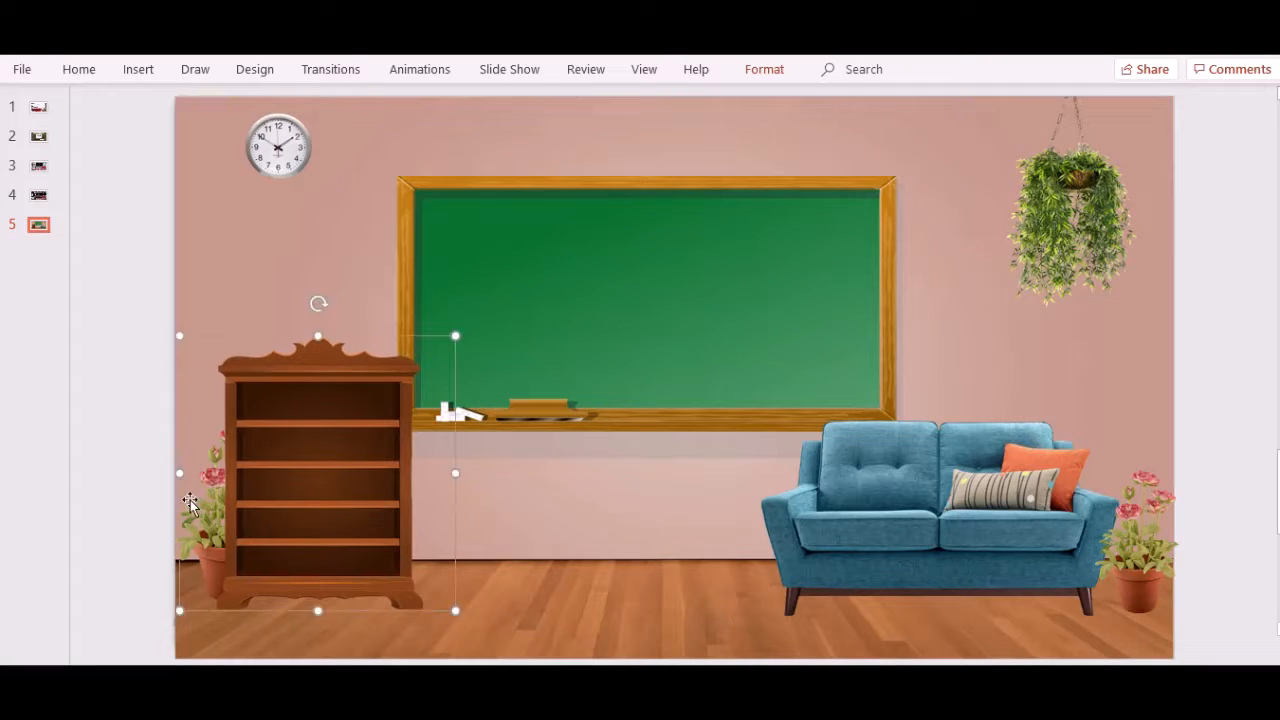
pyautogui.moveTo(266, 543); pyautogui.dragTo(308, 543)
pyautogui.moveTo(229, 563); pyautogui.dragTo(517, 568)
pyautogui.moveTo(356, 518); pyautogui.dragTo(280, 499)
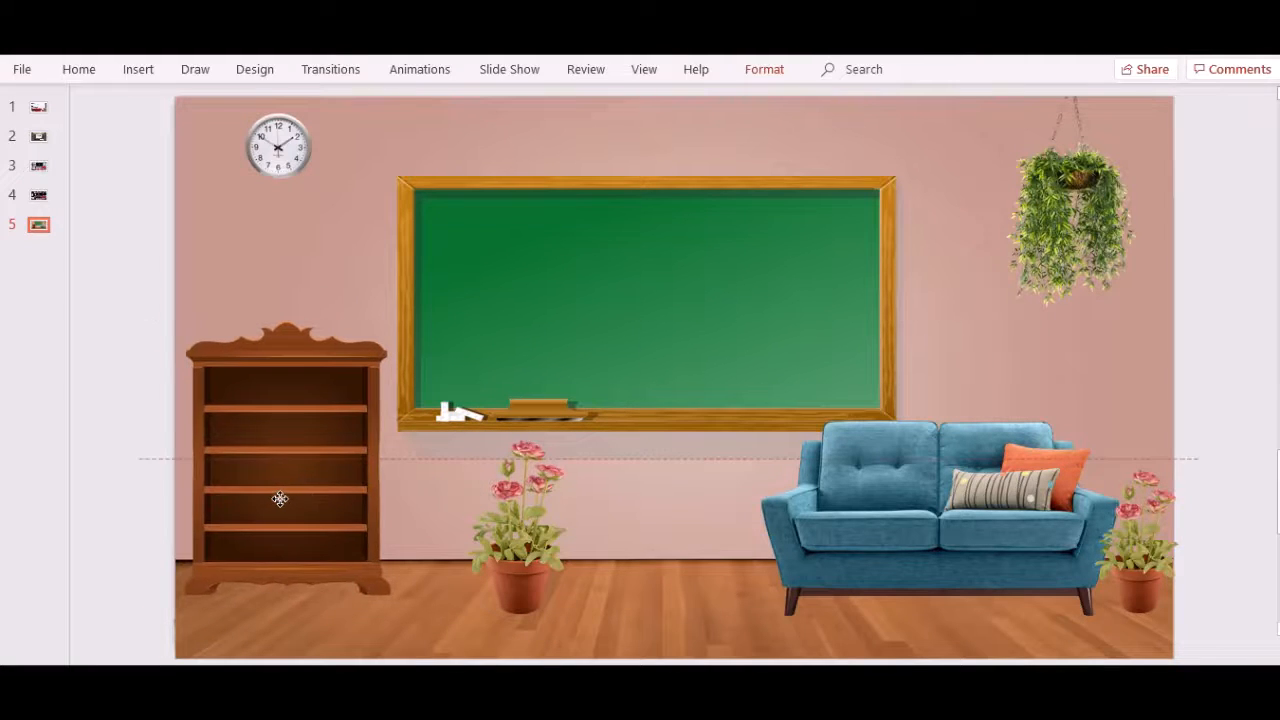
# - Move the left potted plant to the bookcase's right side and bring it to the front of the bookcase
pyautogui.moveTo(520, 578); pyautogui.dragTo(411, 564)
pyautogui.rightClick(410, 556)
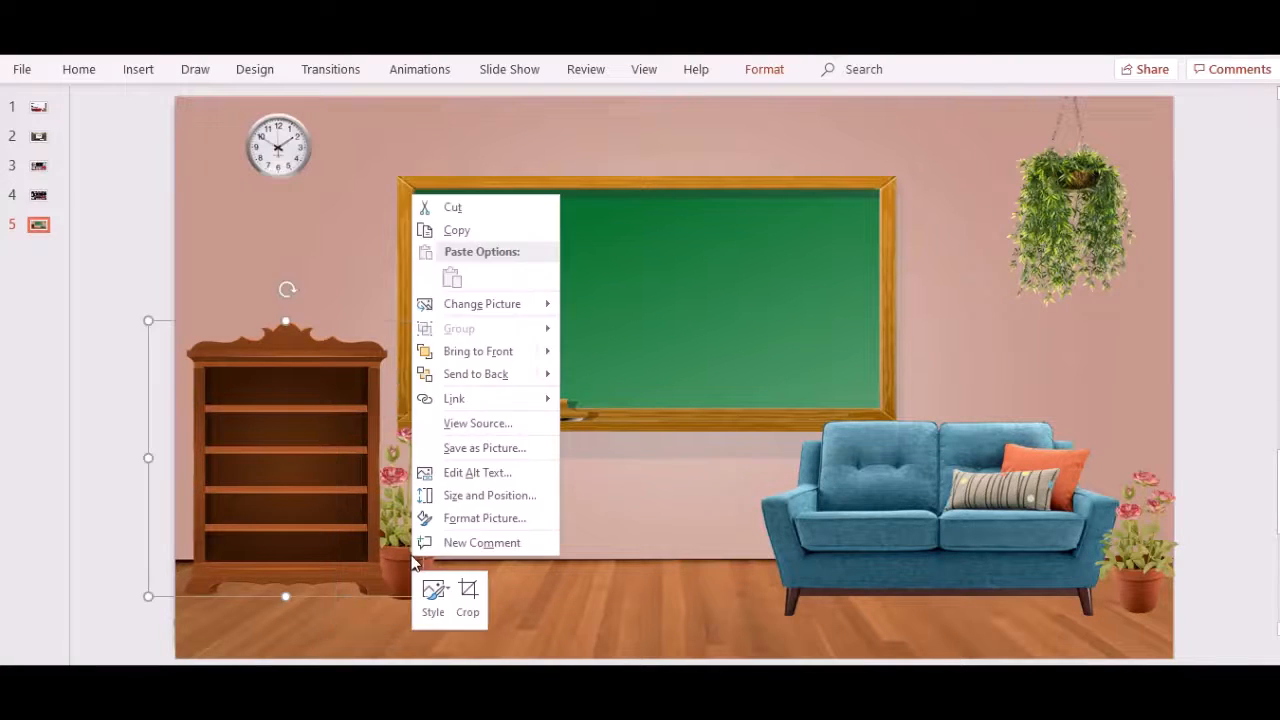
pyautogui.click(472, 351)
pyautogui.click(481, 588)
pyautogui.click(421, 557)
pyautogui.click(441, 466)
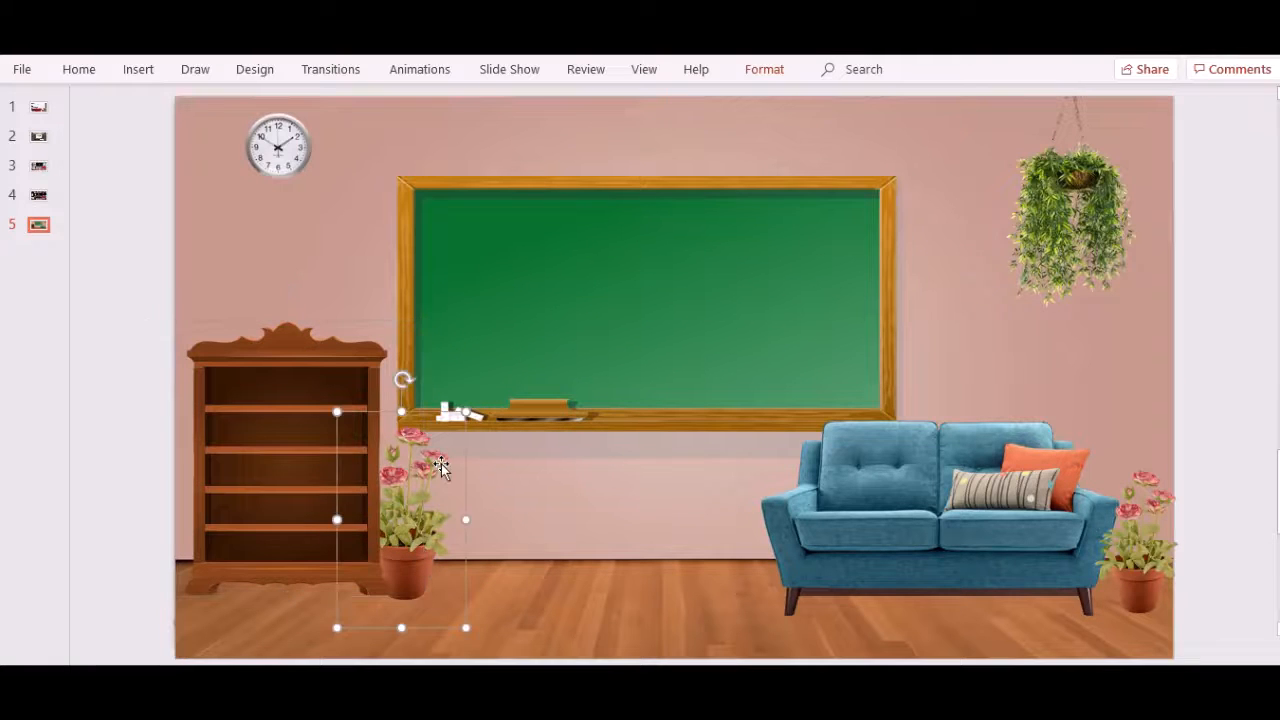
pyautogui.rightClick(441, 466)
pyautogui.click(514, 257)
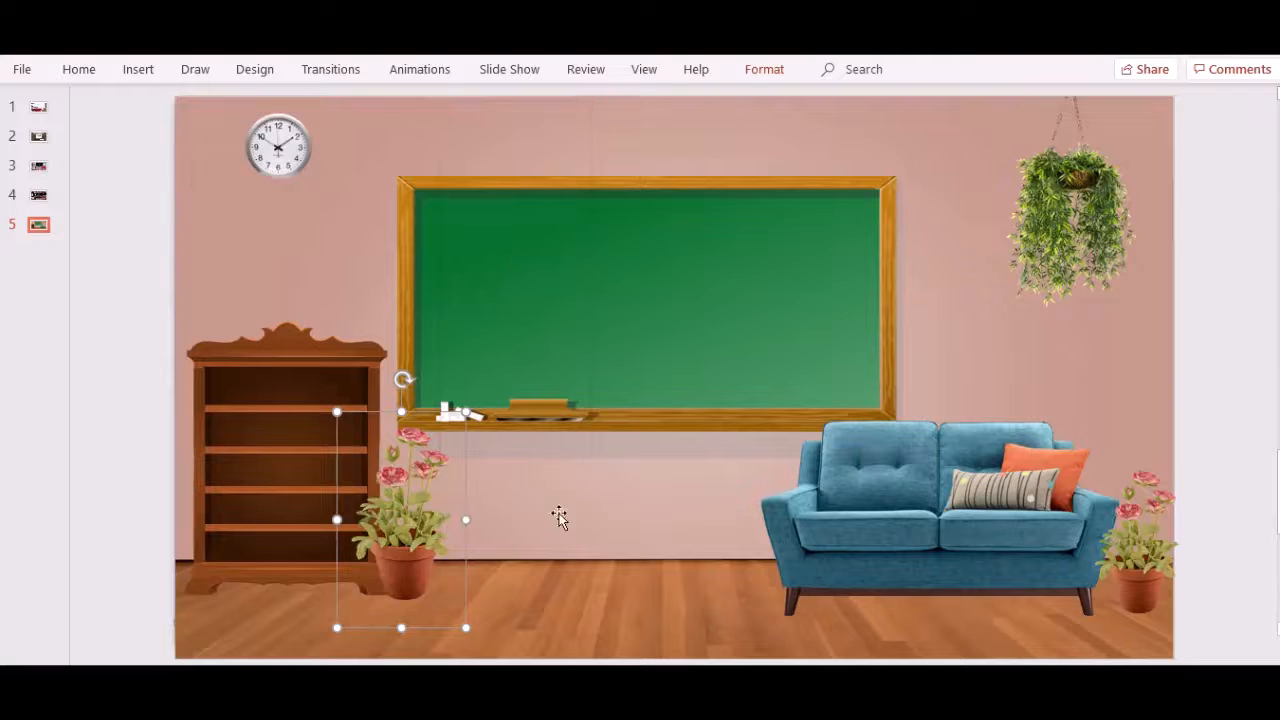
# - Nudge the left potted plant slightly up and to the right beside the bookcase
pyautogui.click(441, 578)
pyautogui.moveTo(419, 559); pyautogui.dragTo(431, 552)
pyautogui.click(535, 585)
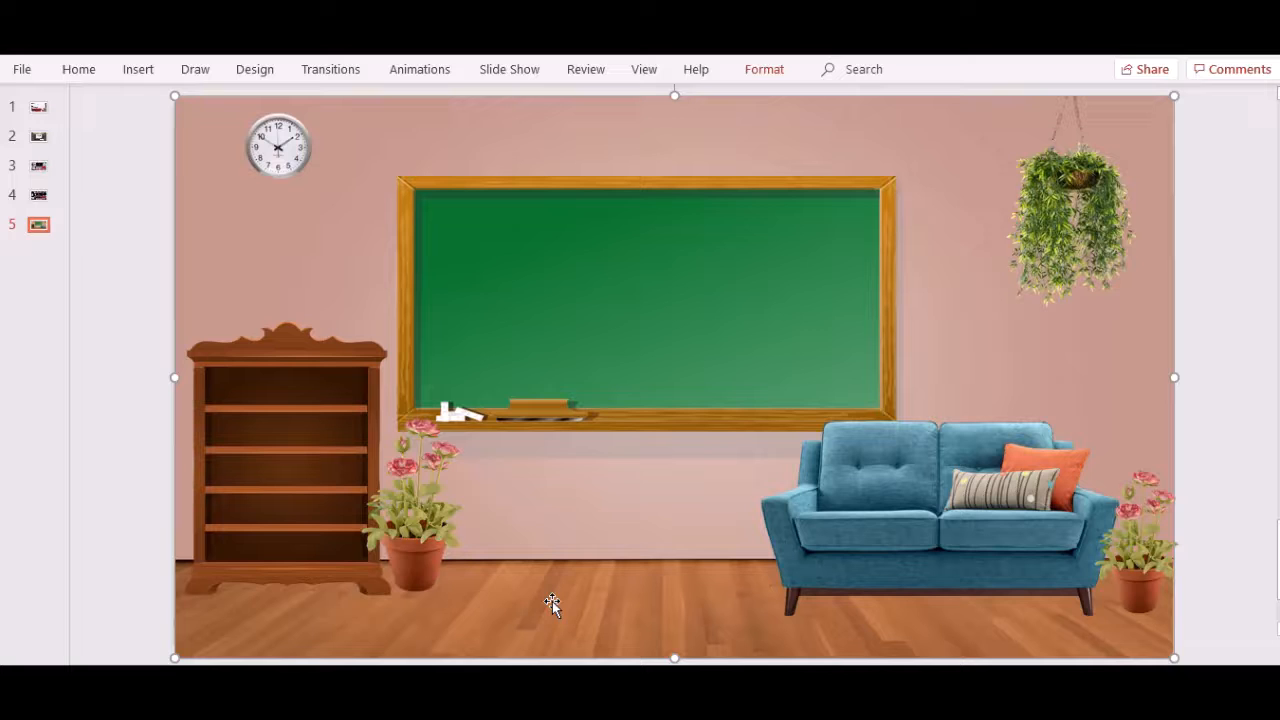
# - Search online pictures for "carpet transparent" with the Creative Commons only filter turned off
pyautogui.click(138, 68)
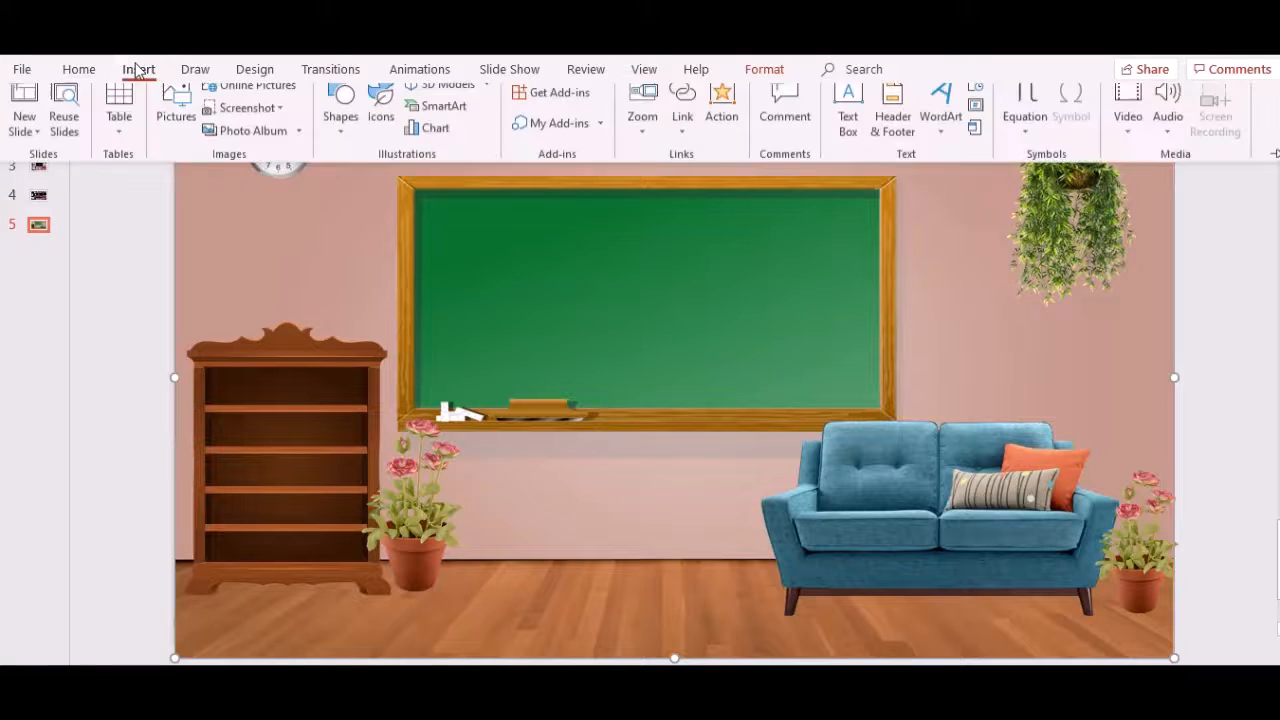
pyautogui.click(252, 97)
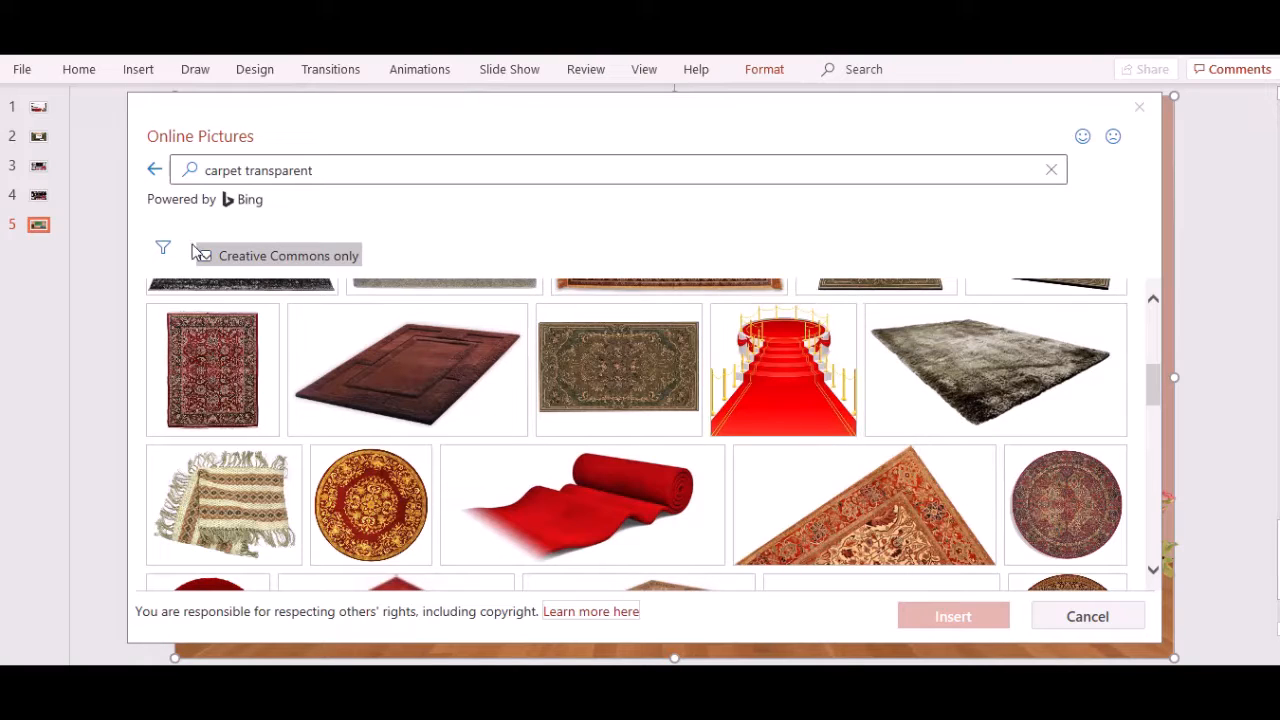
pyautogui.click(206, 258)
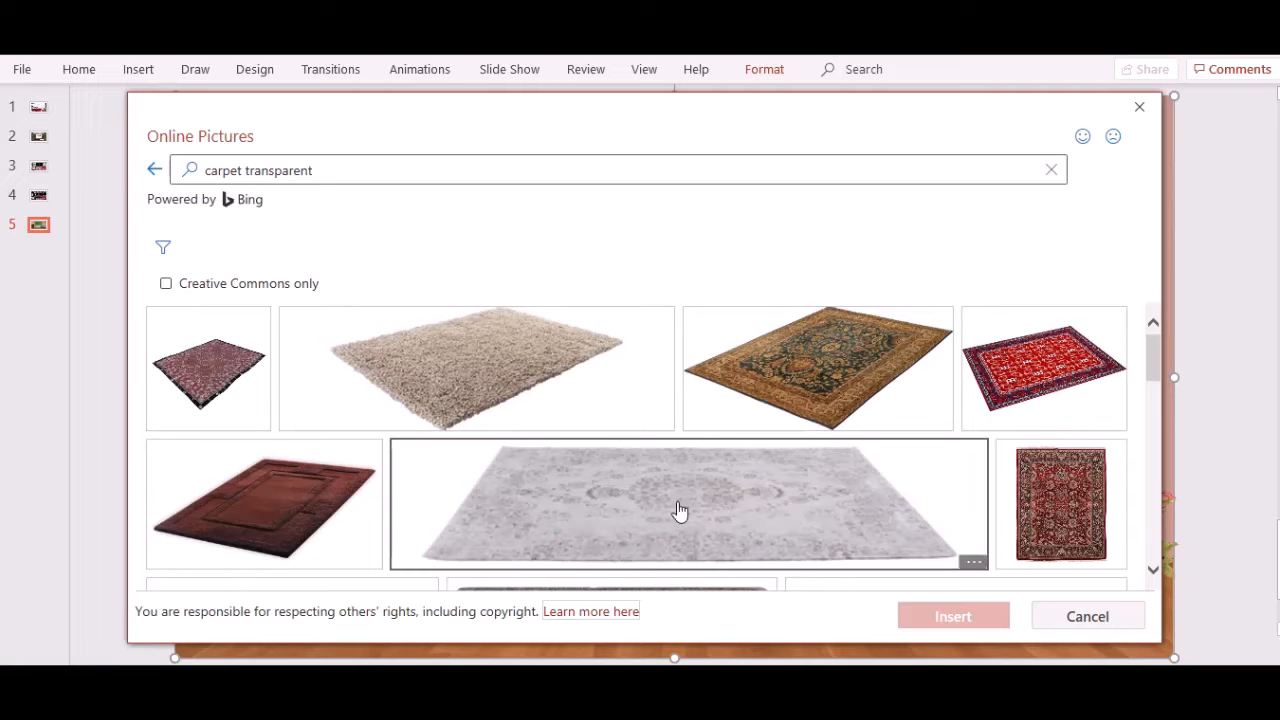
# - Insert the light grey patterned rug and the teal oval rug from the carpet search results
pyautogui.click(808, 510)
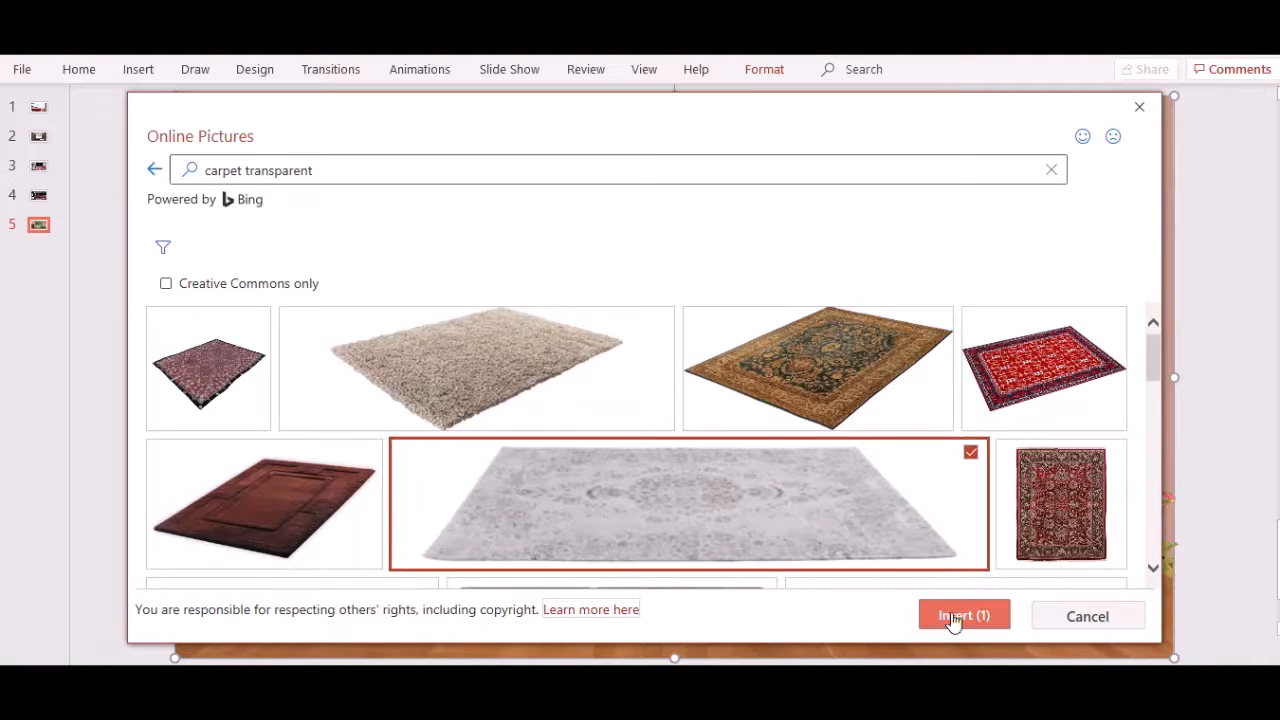
pyautogui.scroll(-3, 594, 460)
pyautogui.scroll(-8, 585, 467)
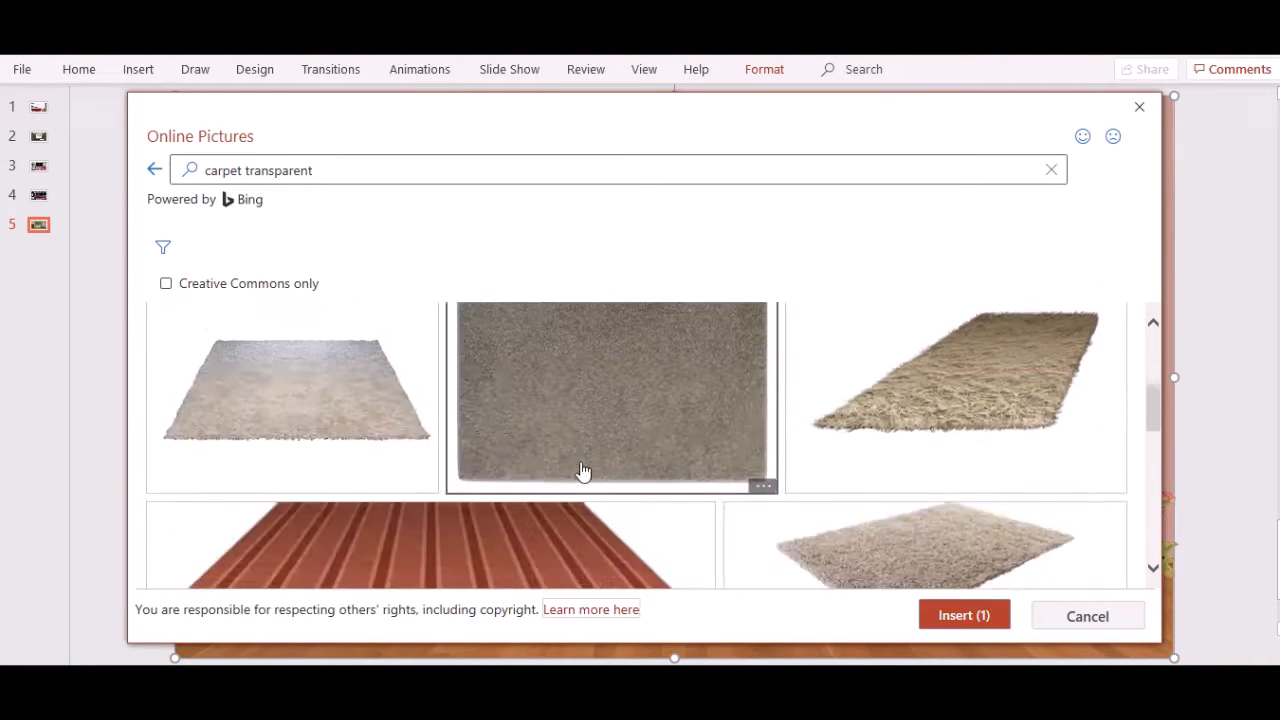
pyautogui.scroll(-3, 662, 474)
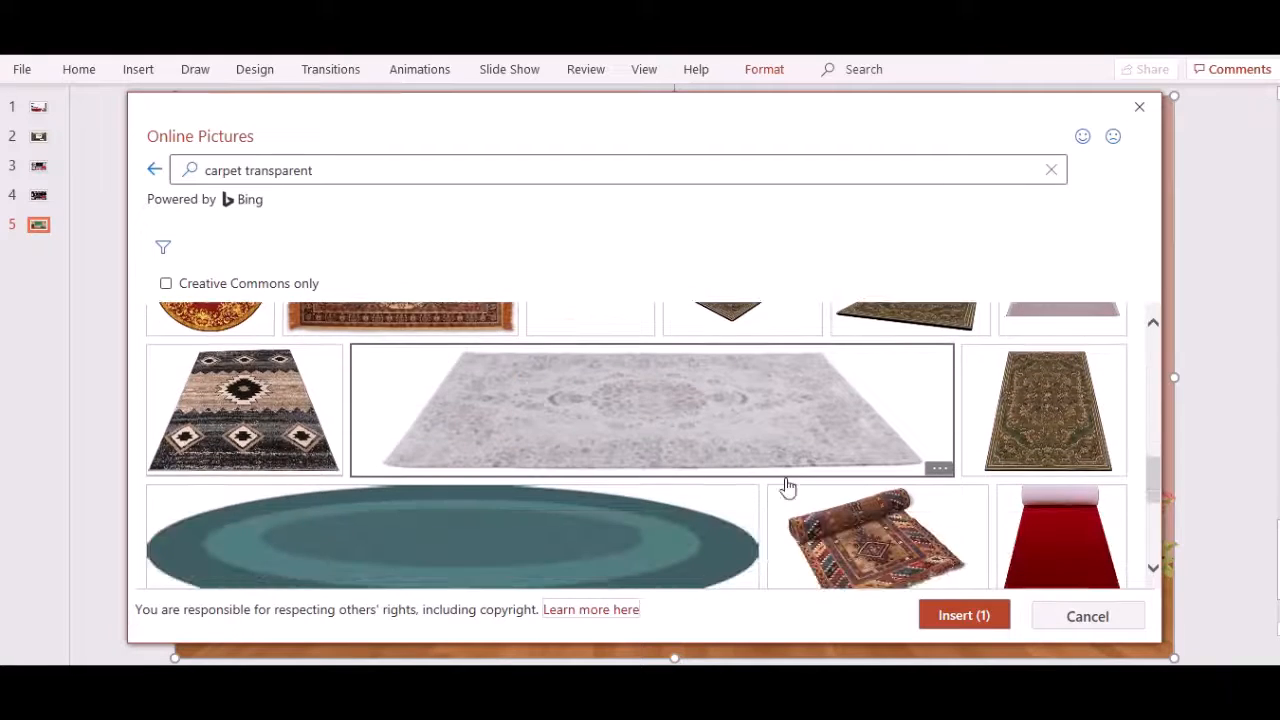
pyautogui.click(490, 437)
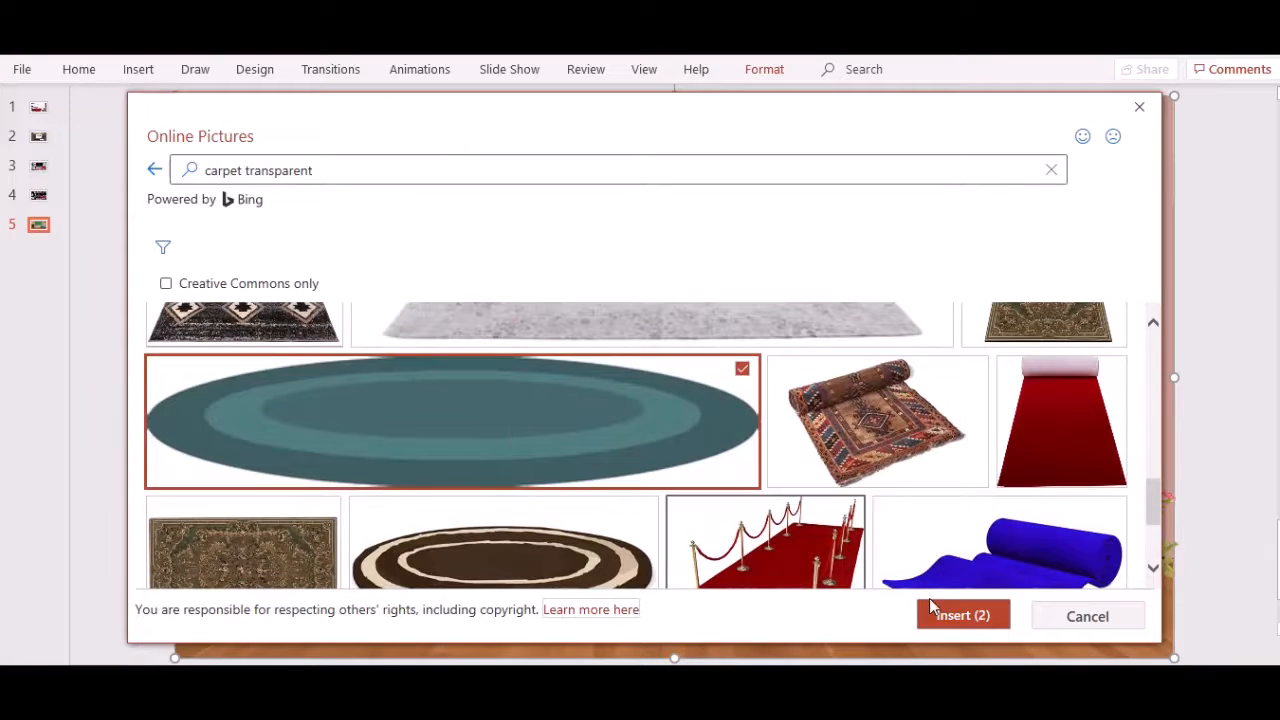
pyautogui.click(964, 615)
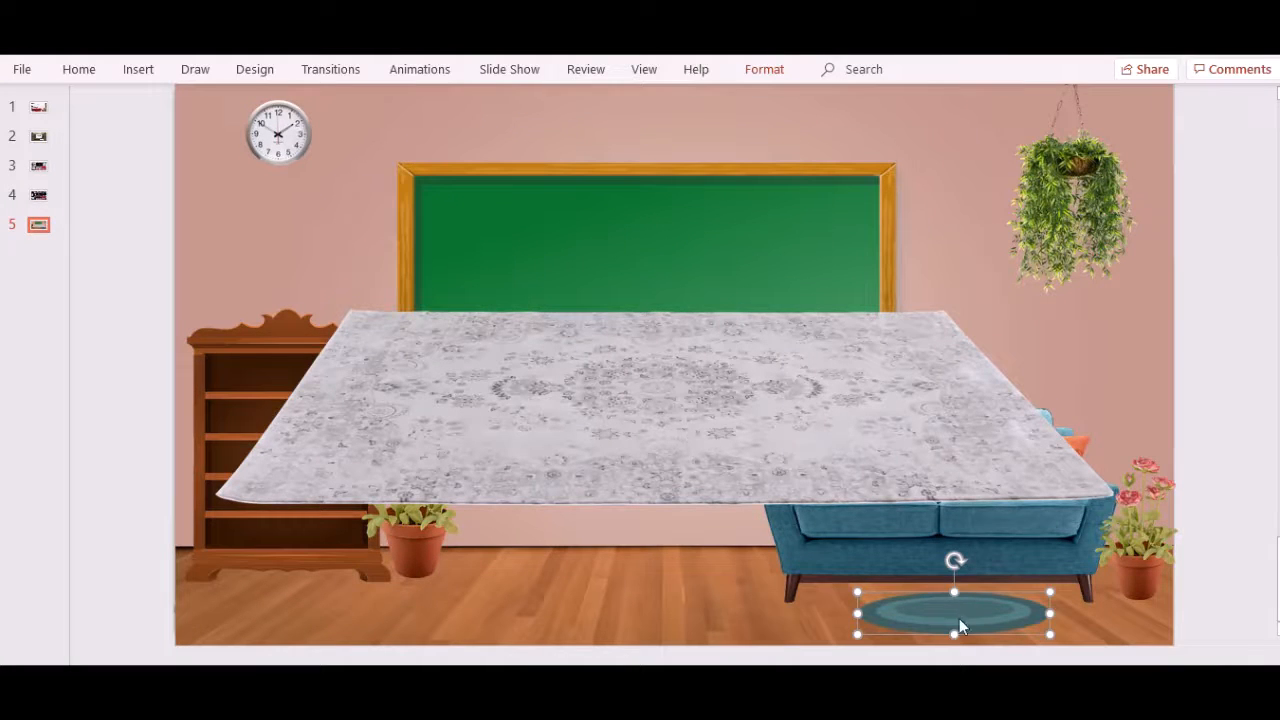
# - Move the teal oval rug aside to the slide's right edge and the grey patterned rug down over the wooden floor
pyautogui.moveTo(970, 618); pyautogui.dragTo(1126, 358)
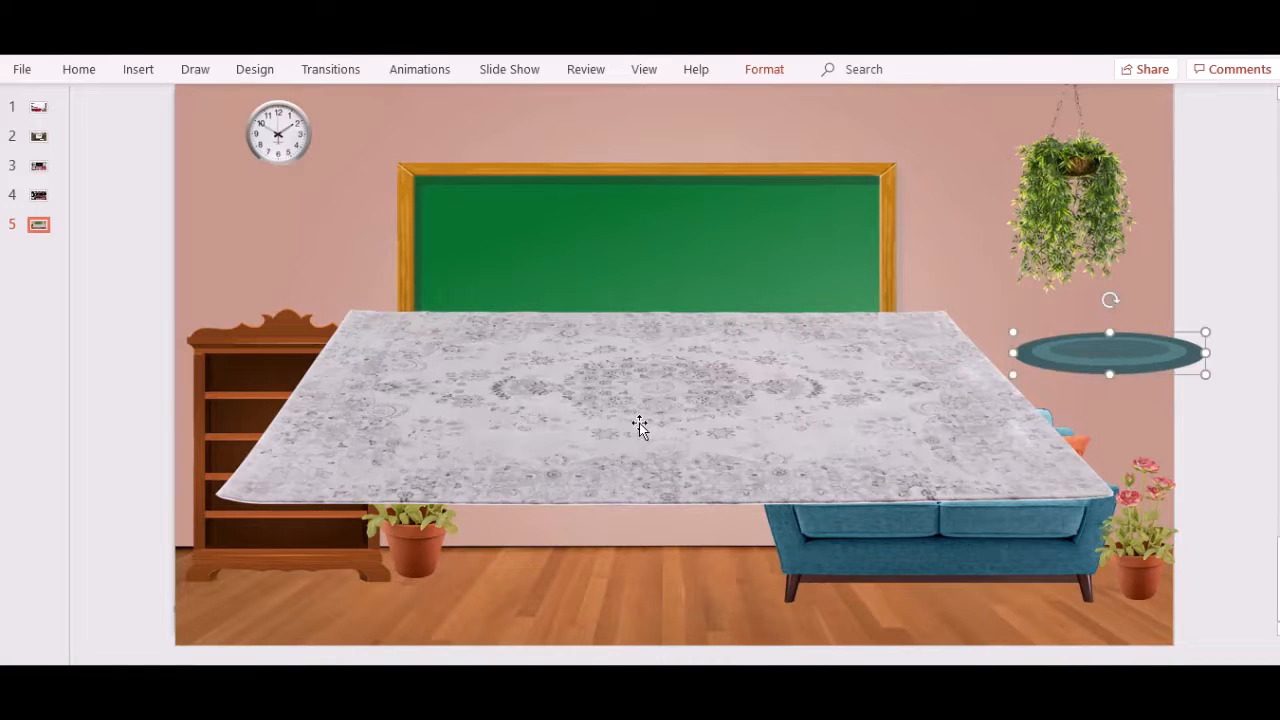
pyautogui.moveTo(628, 401); pyautogui.dragTo(665, 645)
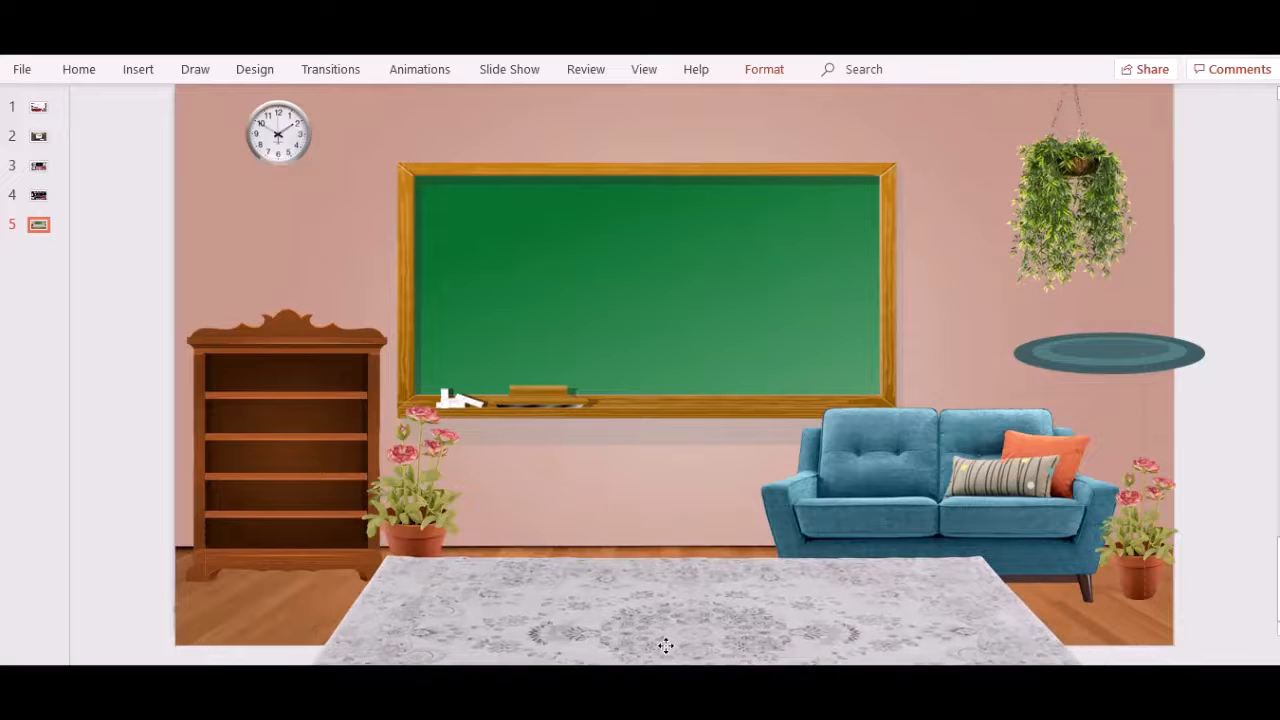
pyautogui.click(783, 528)
pyautogui.scroll(-1, 971, 523)
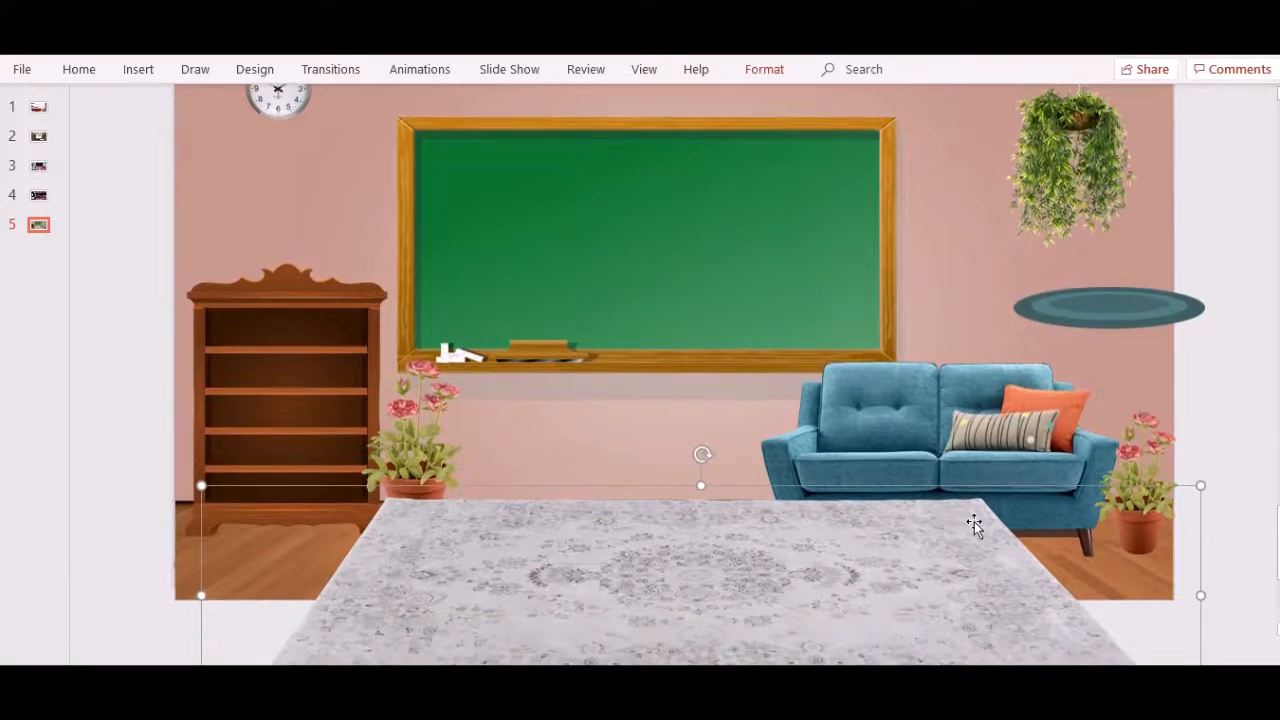
# - Shrink the grey patterned rug, centre it over the wooden floor, and flatten its height to fit above the slide's lower edge
pyautogui.moveTo(1201, 484); pyautogui.dragTo(1001, 572)
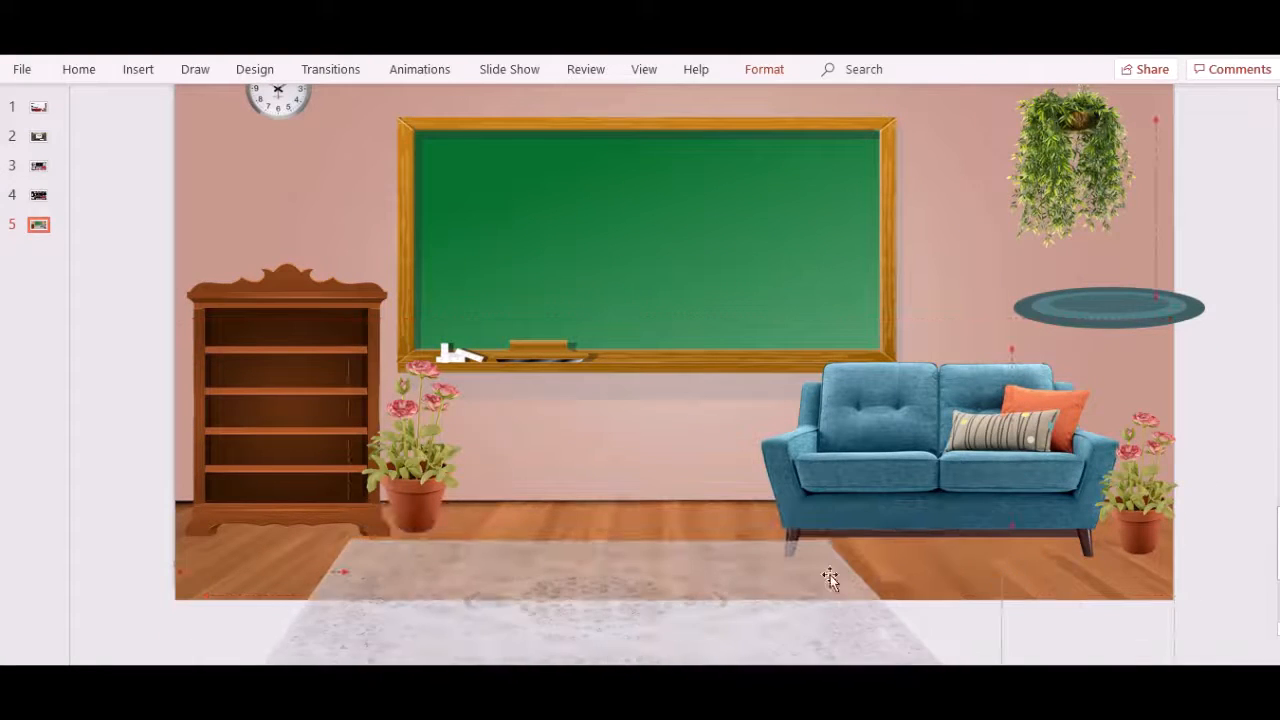
pyautogui.moveTo(673, 576); pyautogui.dragTo(732, 537)
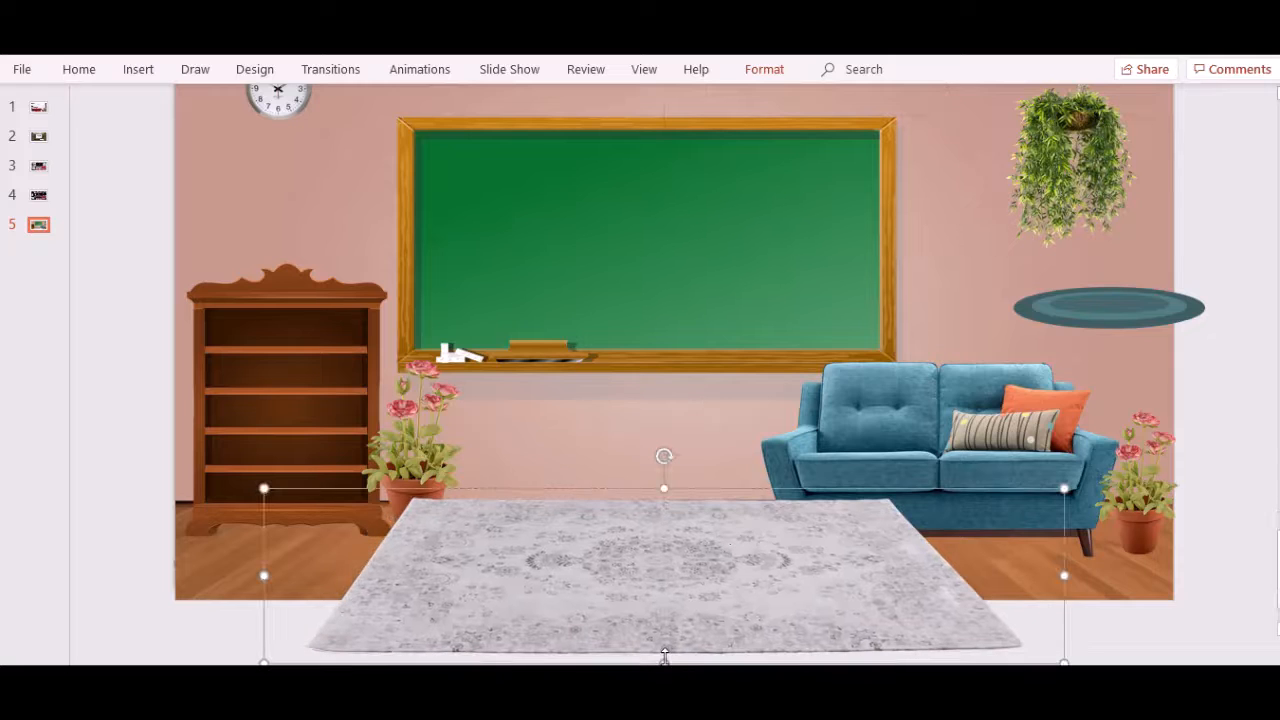
pyautogui.moveTo(655, 648); pyautogui.dragTo(660, 598)
pyautogui.scroll(1, 663, 594)
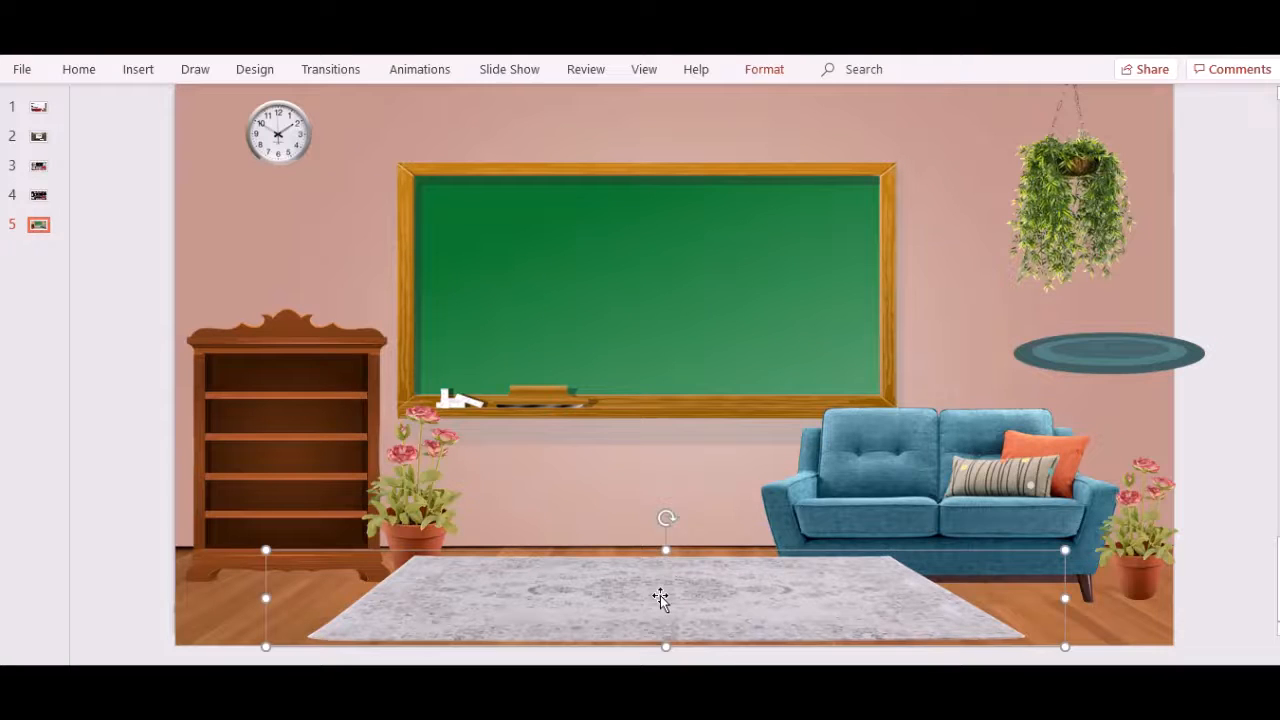
# - Bring the blue sofa to the front so its legs stand on top of the grey patterned rug
pyautogui.click(880, 483)
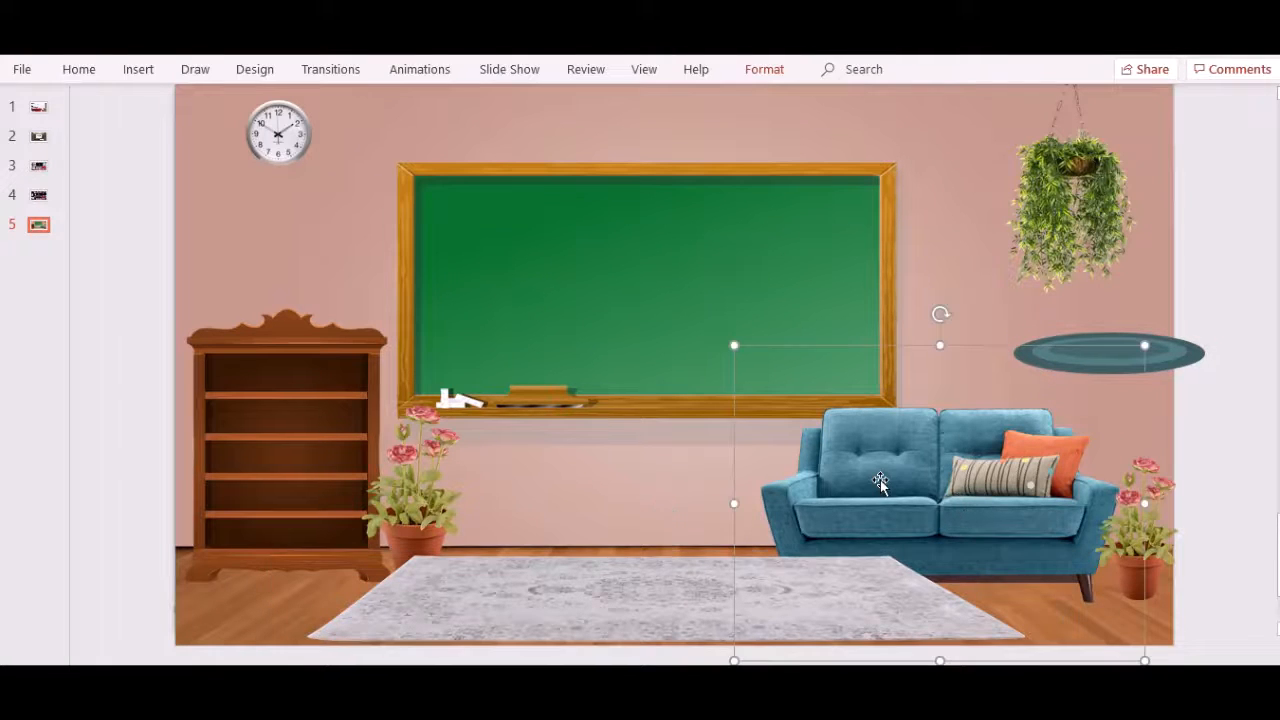
pyautogui.rightClick(880, 483)
pyautogui.click(960, 275)
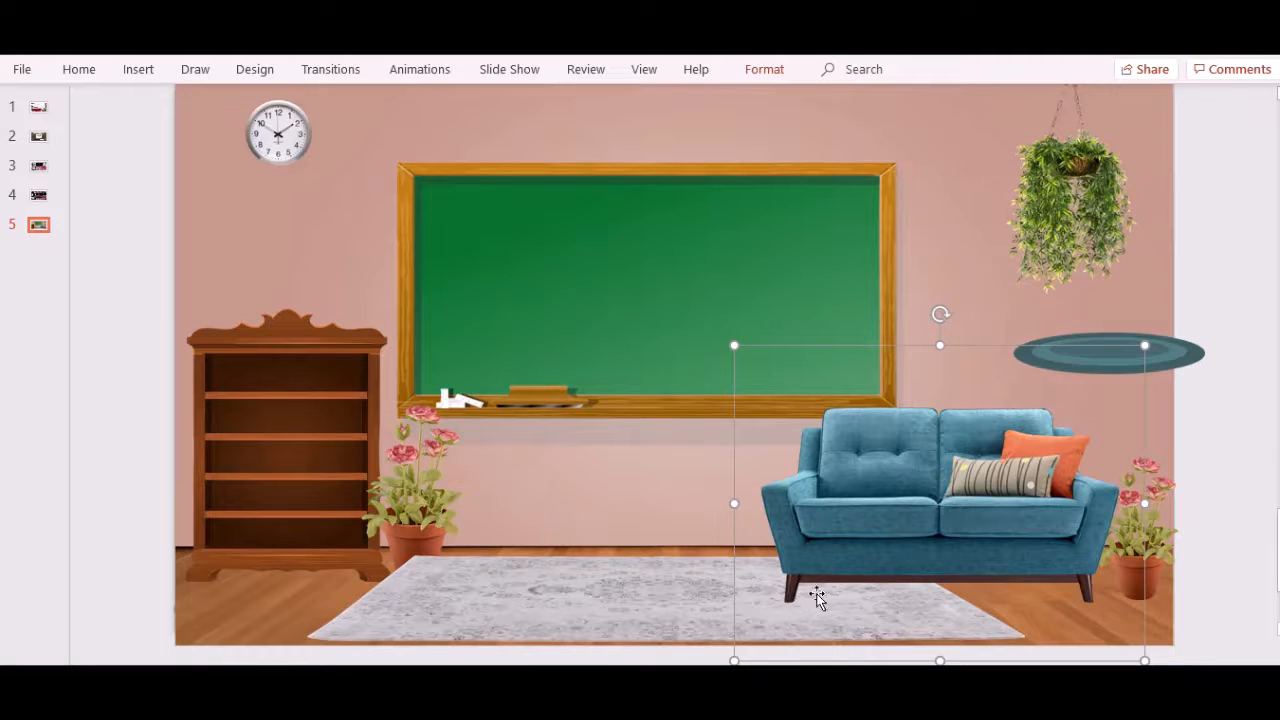
pyautogui.click(636, 602)
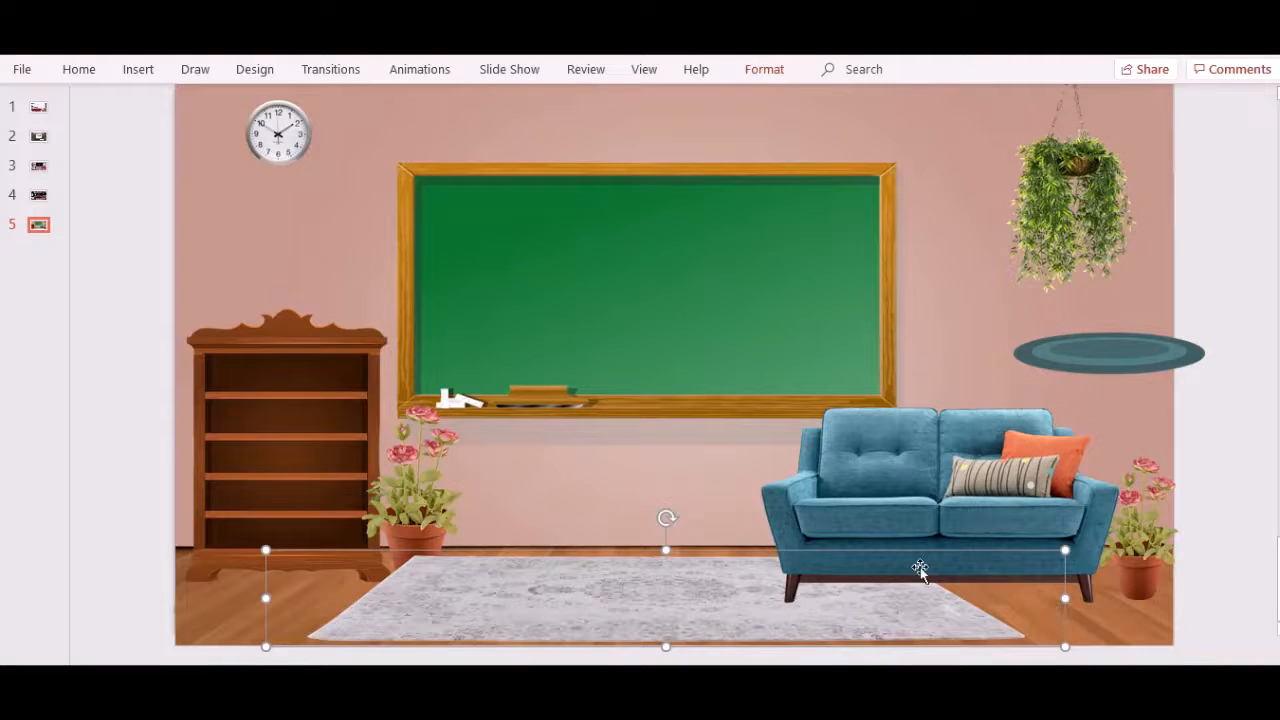
# - Bring the left potted plant to the front over the rug, and bring the bookcase to the front as well
pyautogui.click(415, 522)
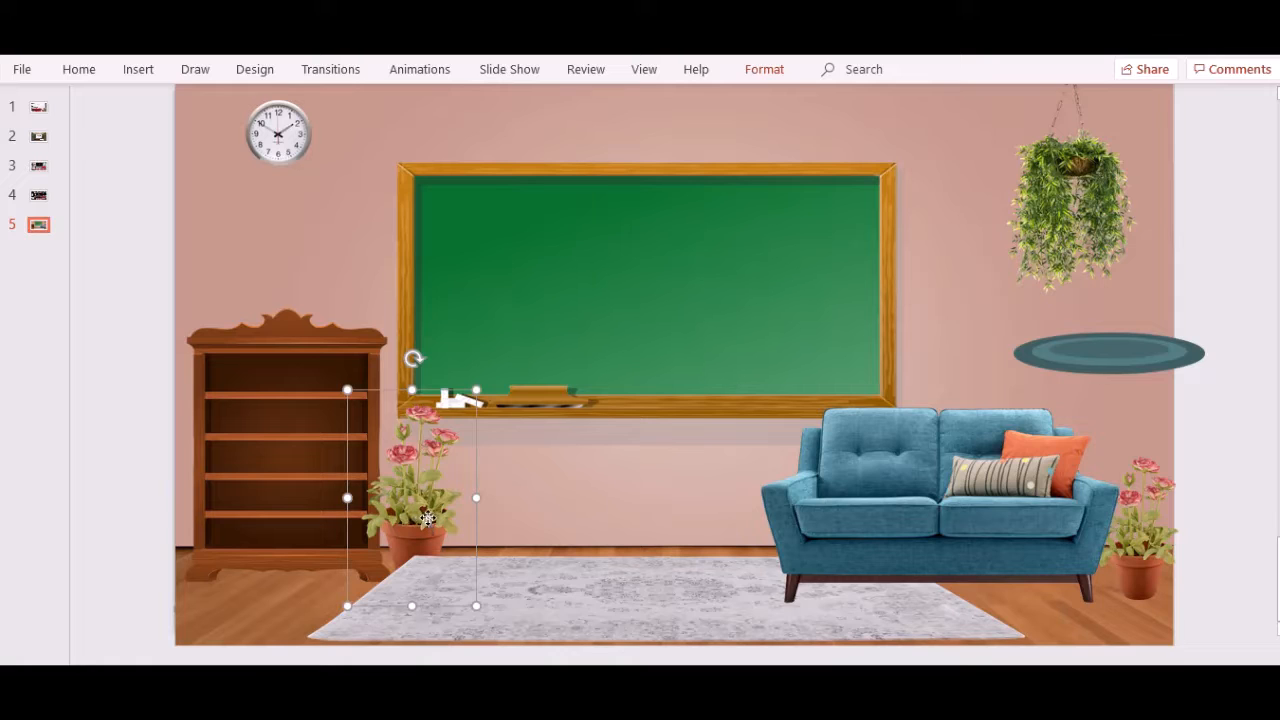
pyautogui.rightClick(427, 518)
pyautogui.click(488, 316)
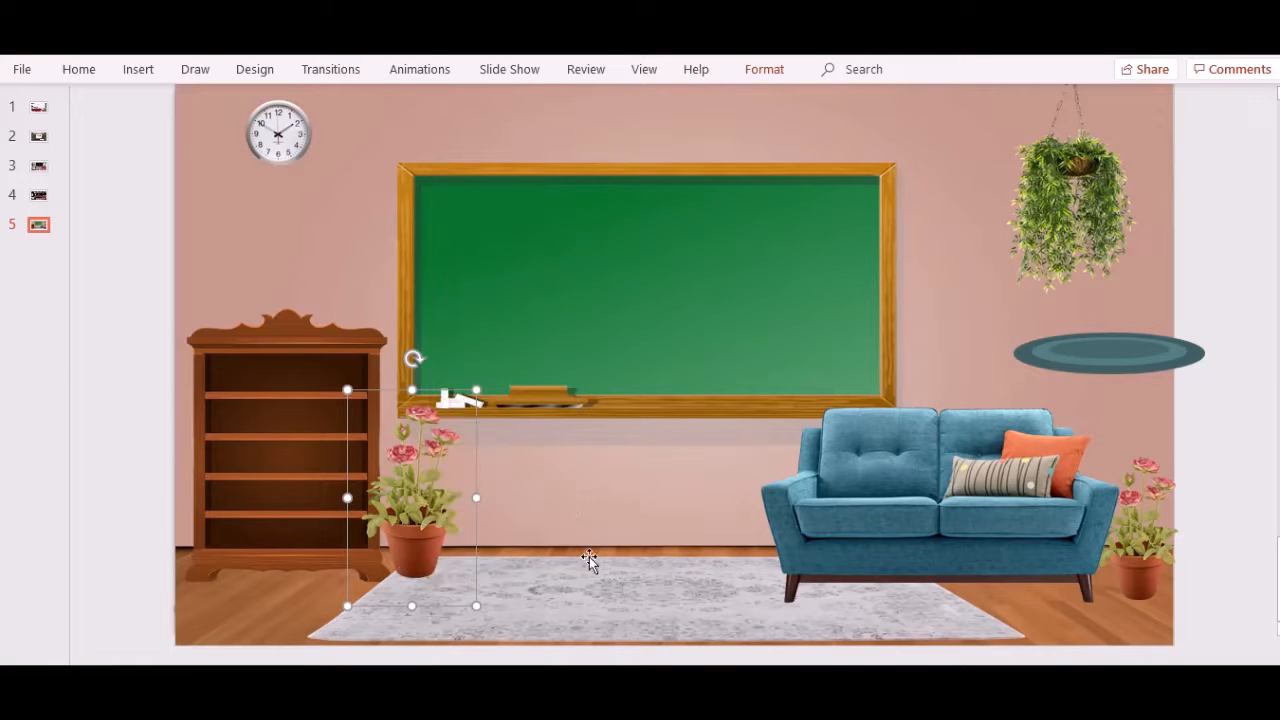
pyautogui.click(311, 555)
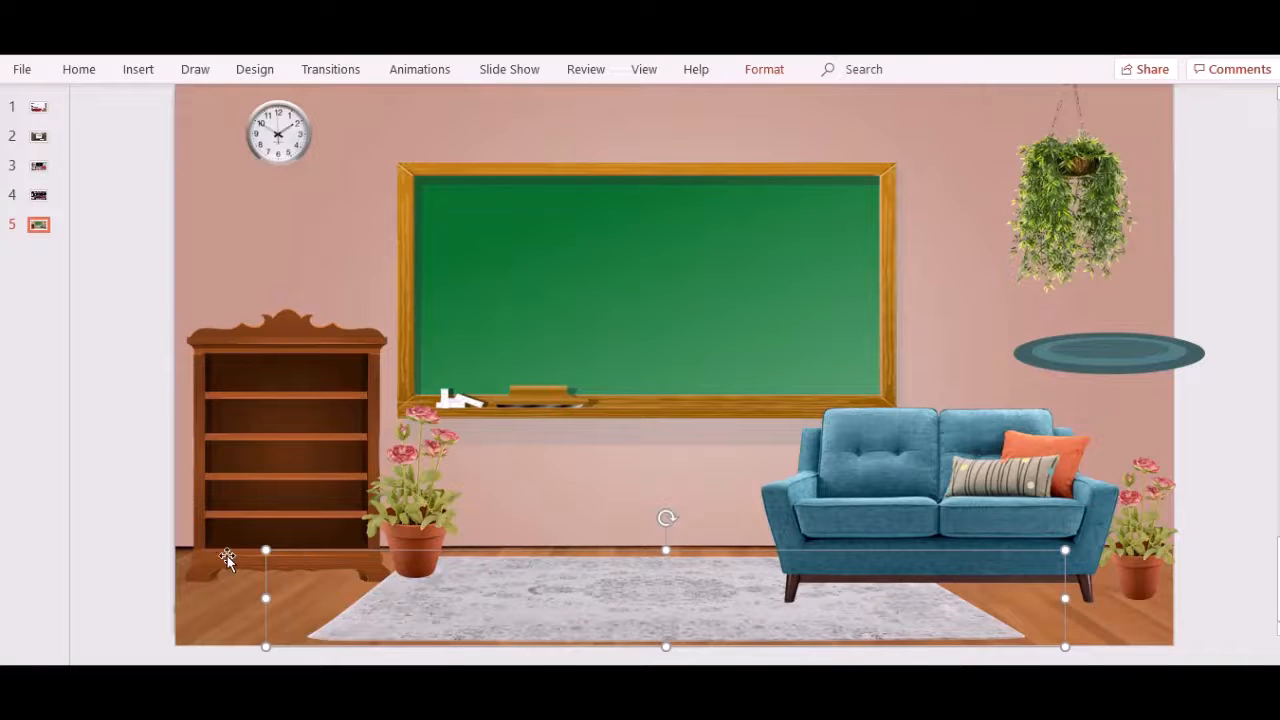
pyautogui.click(236, 561)
pyautogui.rightClick(263, 439)
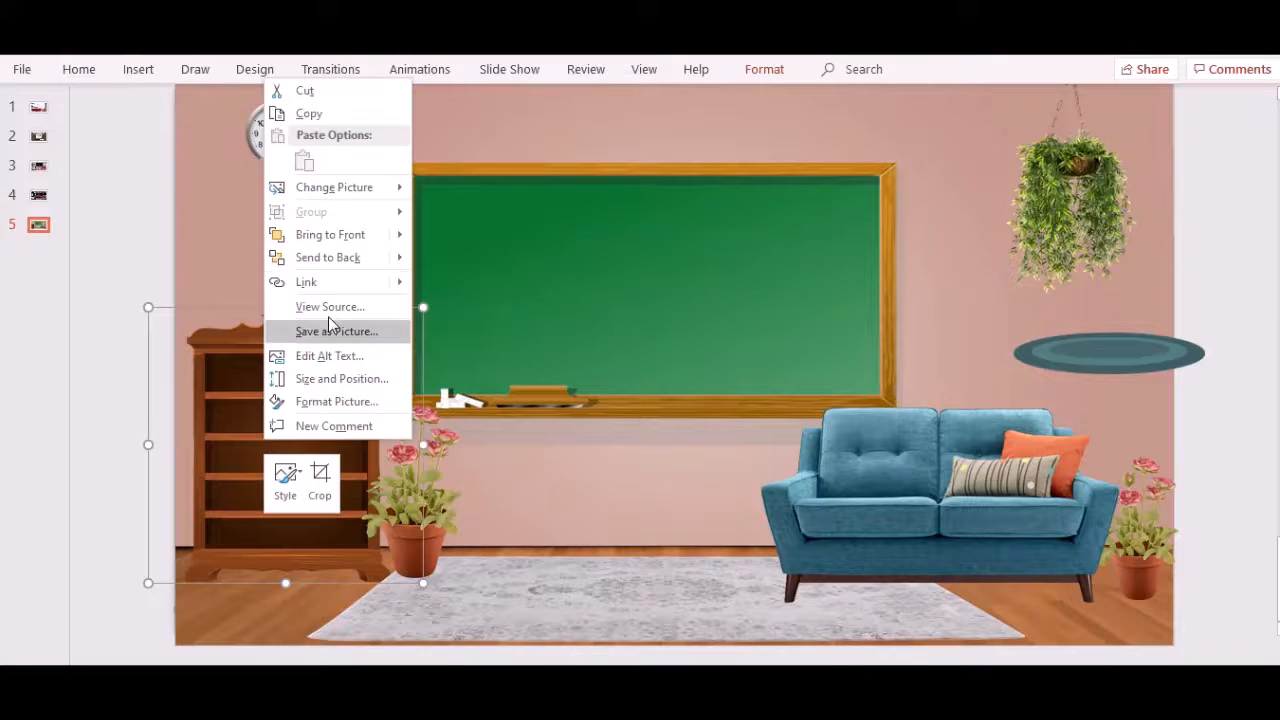
pyautogui.click(332, 236)
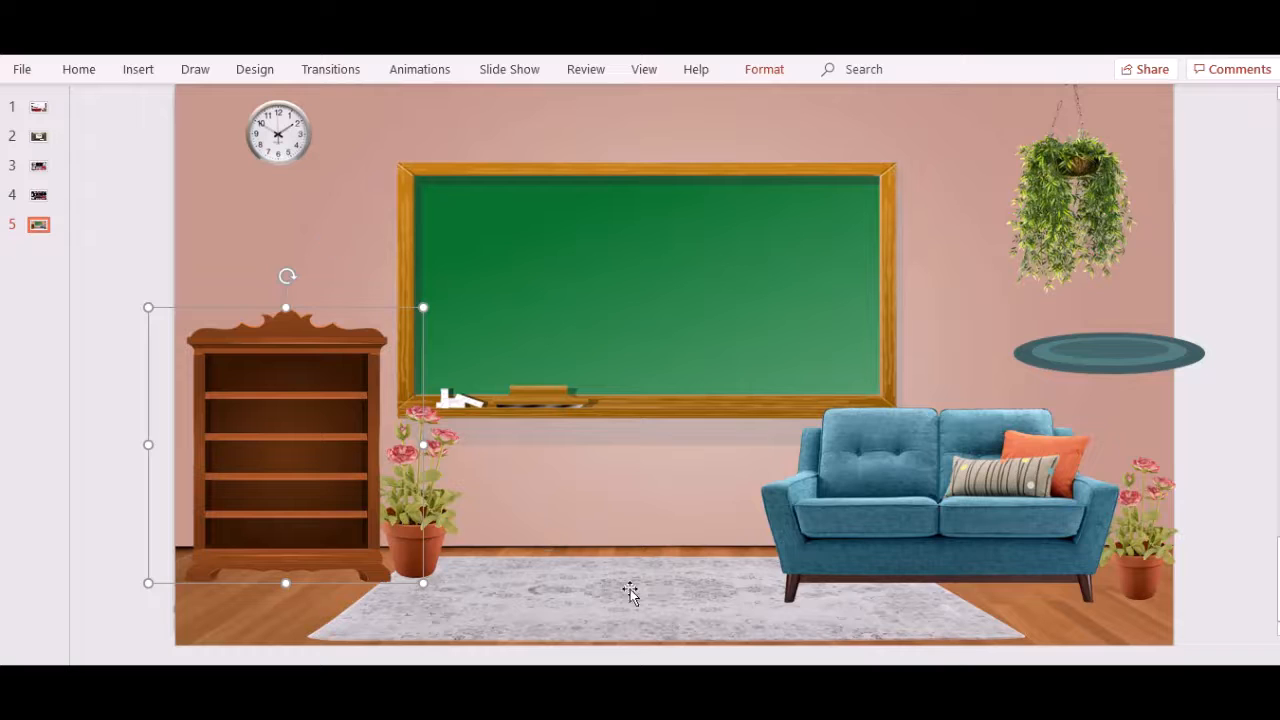
# - Place the teal oval rug over the right part of the grey rug in front of the sofa, and shift the sofa slightly left
pyautogui.click(516, 614)
pyautogui.click(928, 608)
pyautogui.click(1210, 625)
pyautogui.moveTo(1132, 354); pyautogui.dragTo(920, 620)
pyautogui.click(1163, 372)
pyautogui.click(1205, 441)
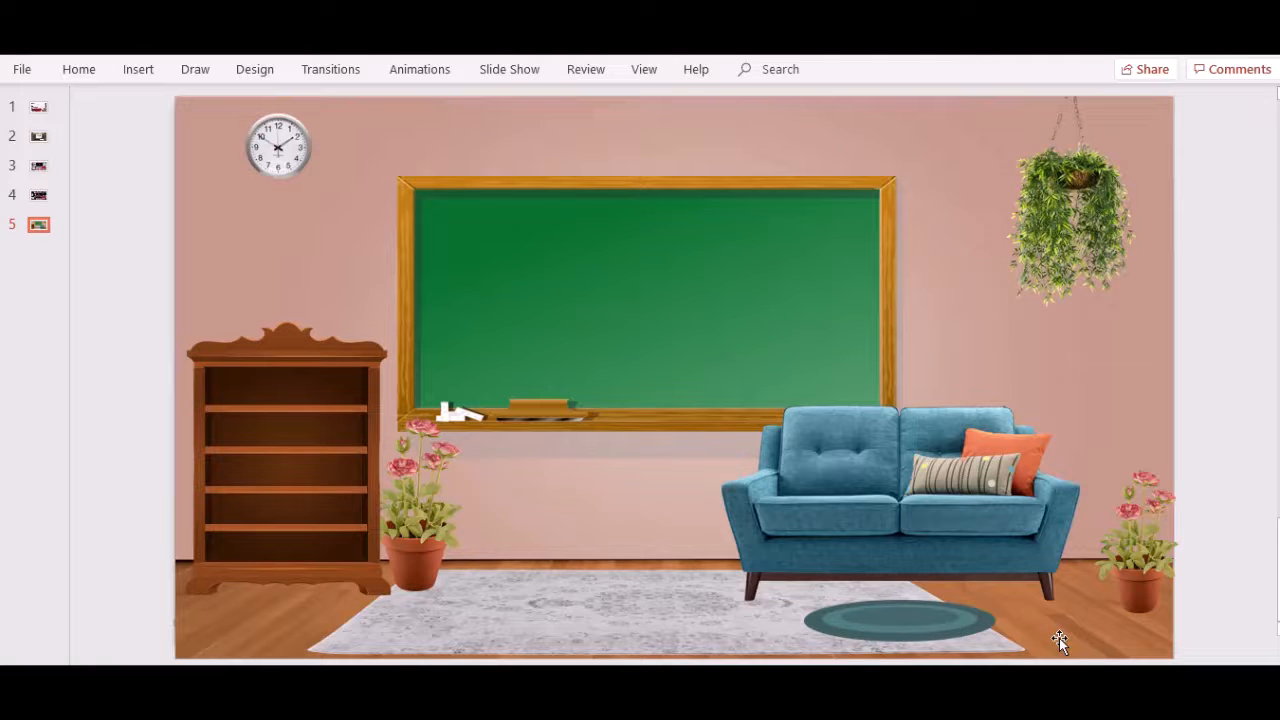
# - Switch to the Chrome browser and copy the image of the first recent Bitmoji, the avatar sitting with crossed hands
pyautogui.click(510, 58)
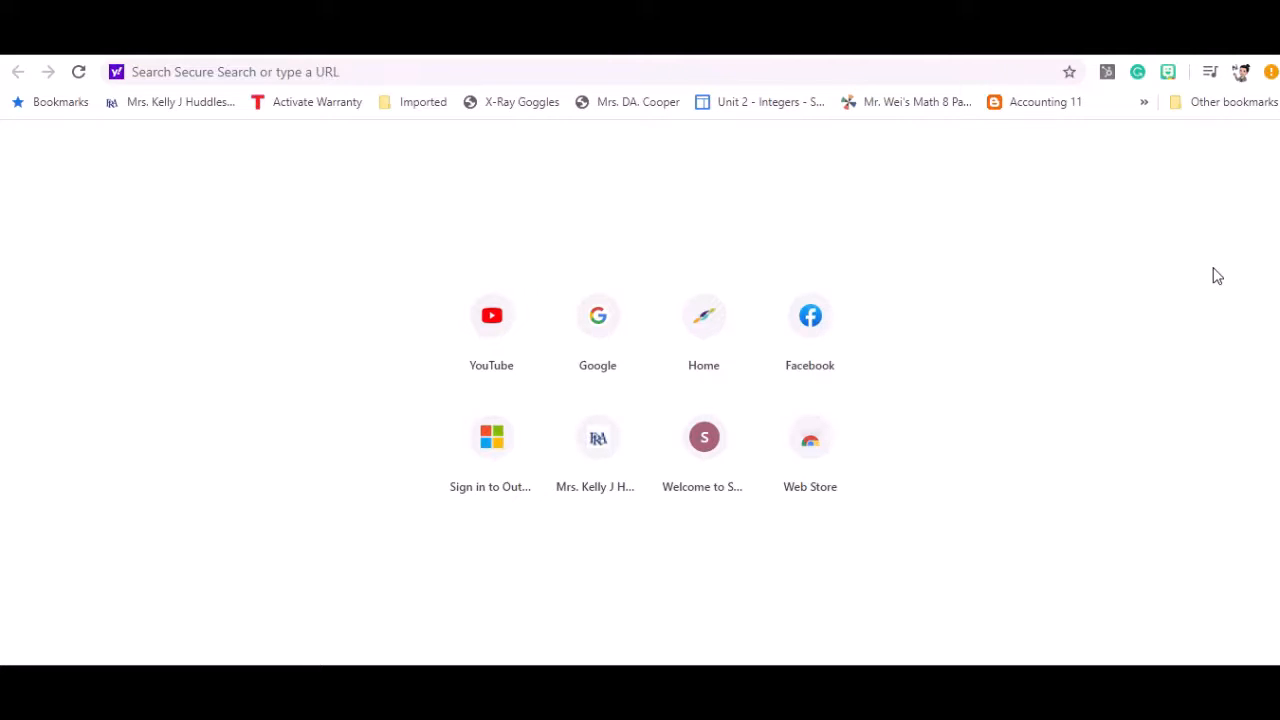
pyautogui.click(1168, 73)
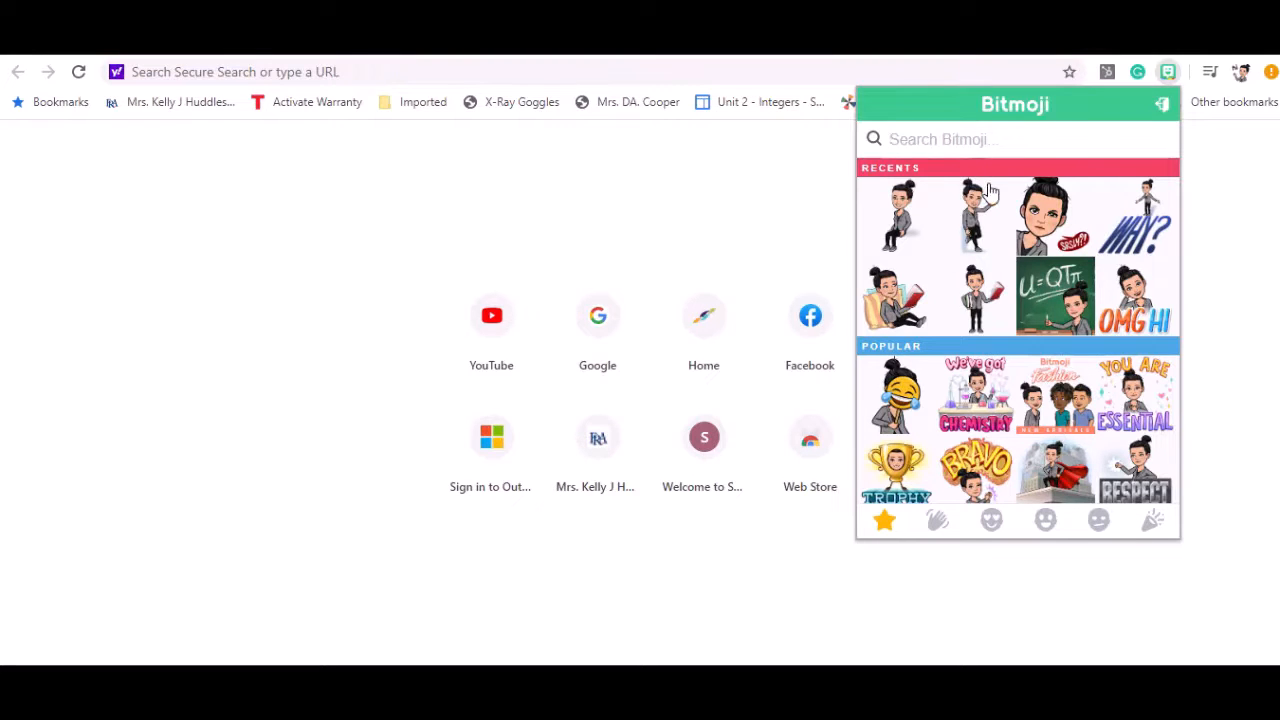
pyautogui.rightClick(903, 213)
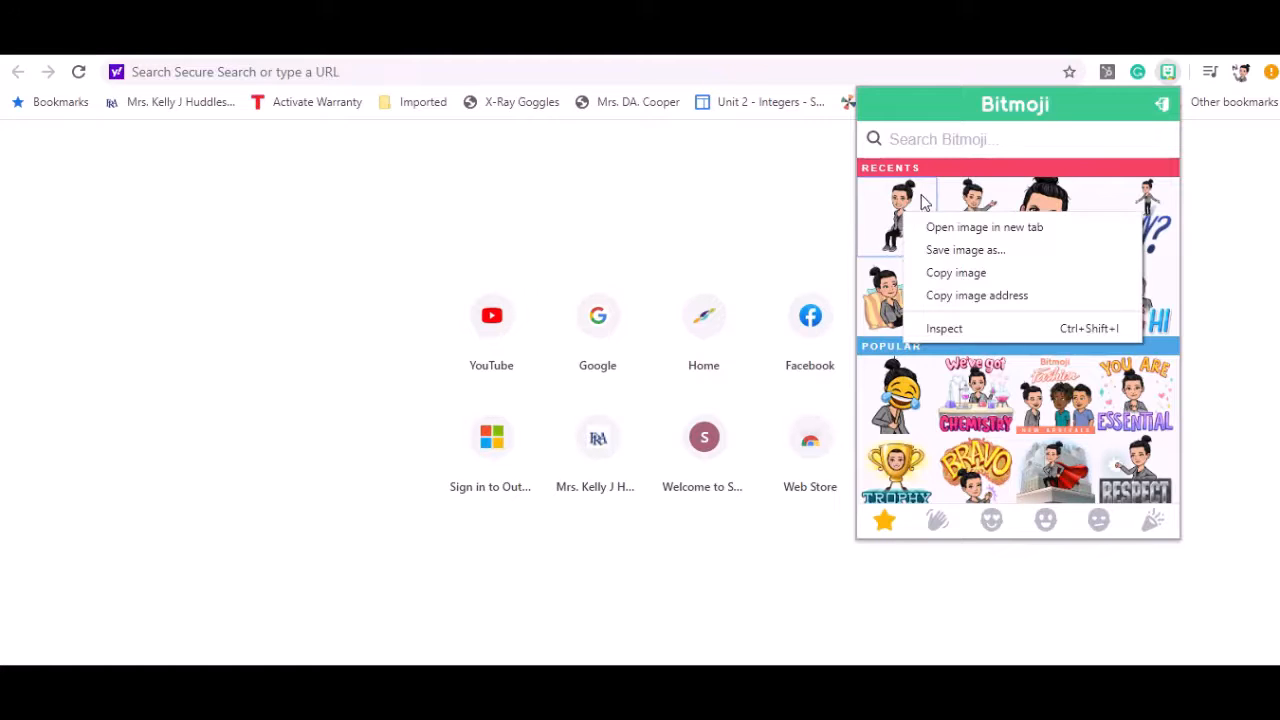
pyautogui.click(957, 272)
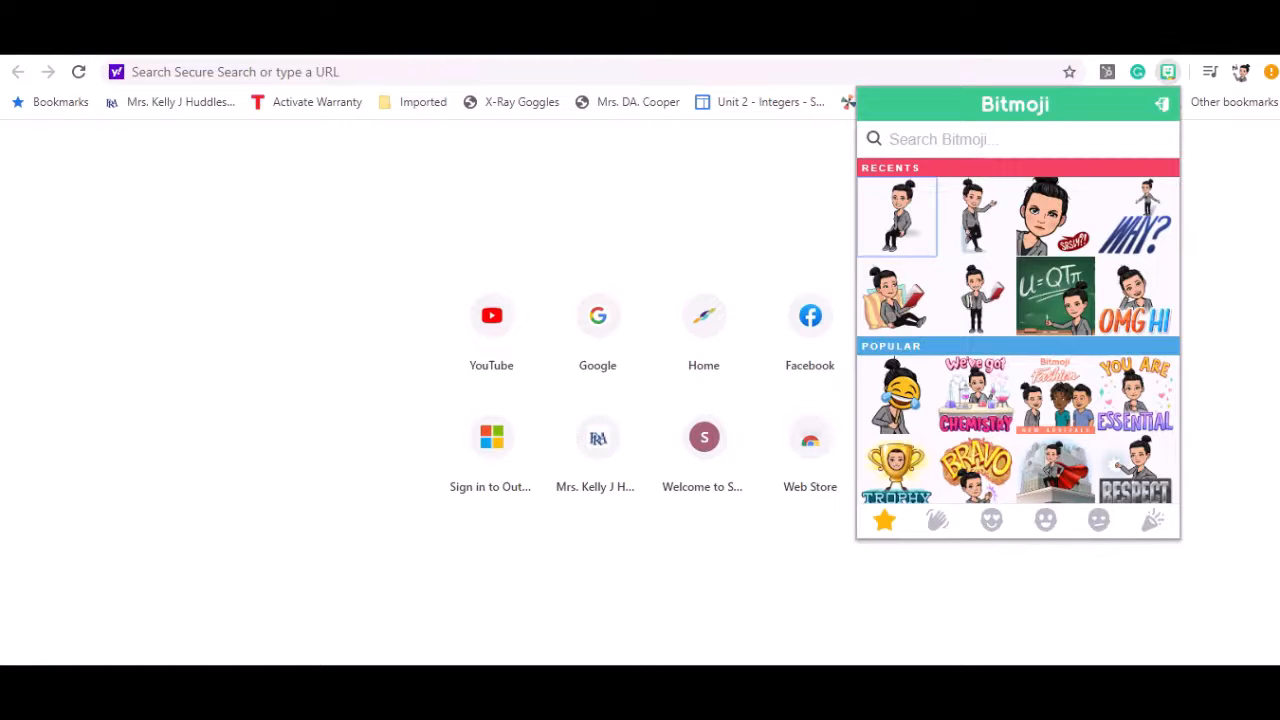
# - Switch to PowerPoint, paste the seated avatar into the classroom scene, enlarge it to about 13.09 cm square, and seat it on the sofa
pyautogui.hotkey('alt', 'Tab')
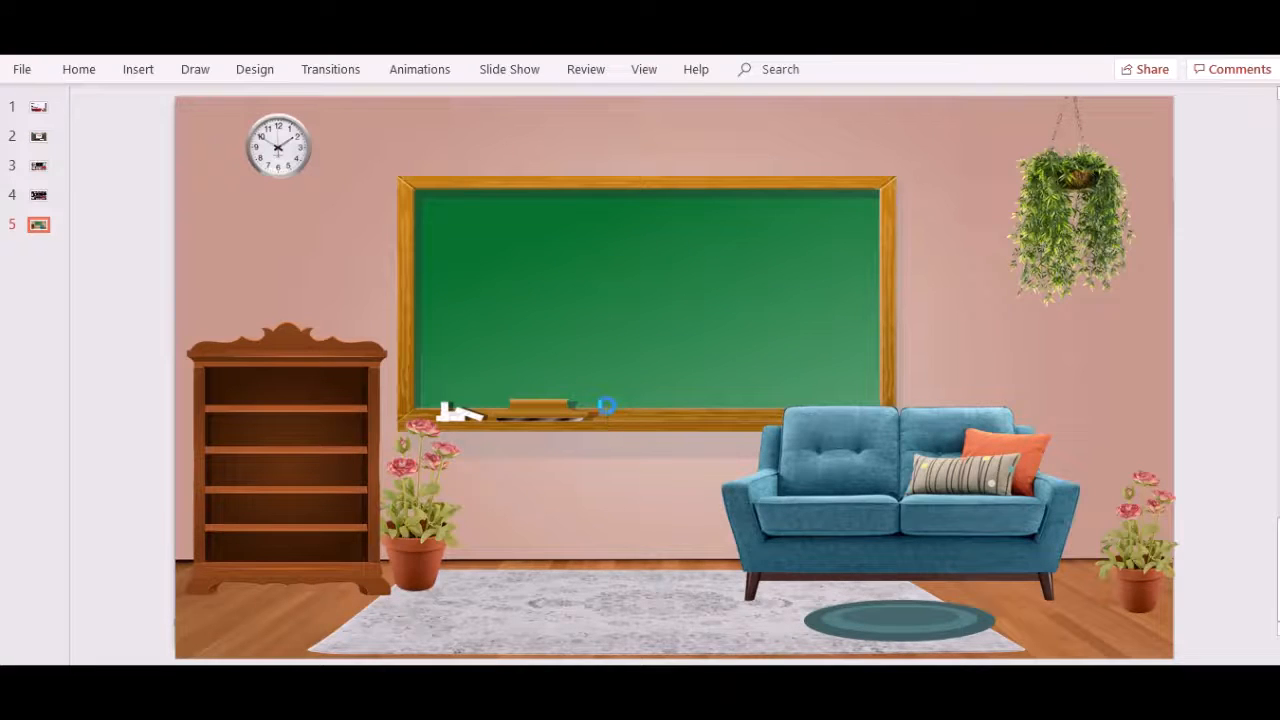
pyautogui.hotkey('ctrl', 'v')
pyautogui.moveTo(682, 395); pyautogui.dragTo(962, 452)
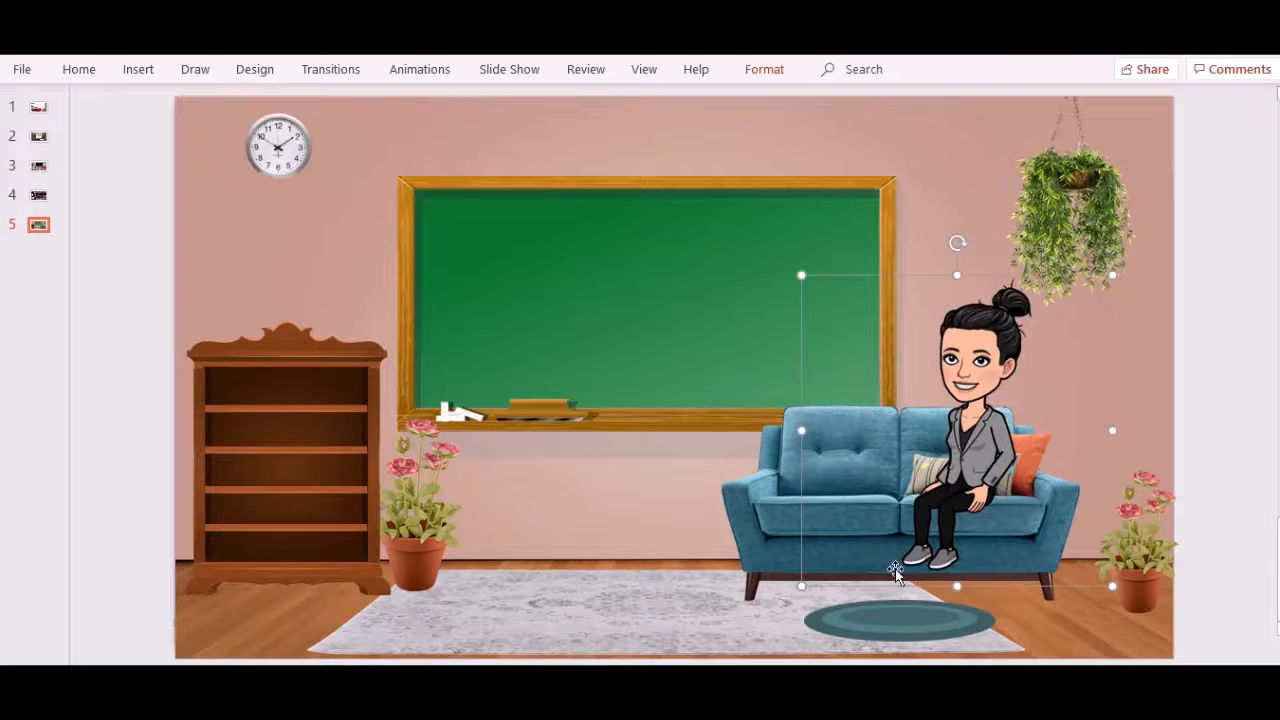
pyautogui.moveTo(801, 587); pyautogui.dragTo(720, 655)
pyautogui.moveTo(945, 575); pyautogui.dragTo(933, 520)
pyautogui.click(1231, 447)
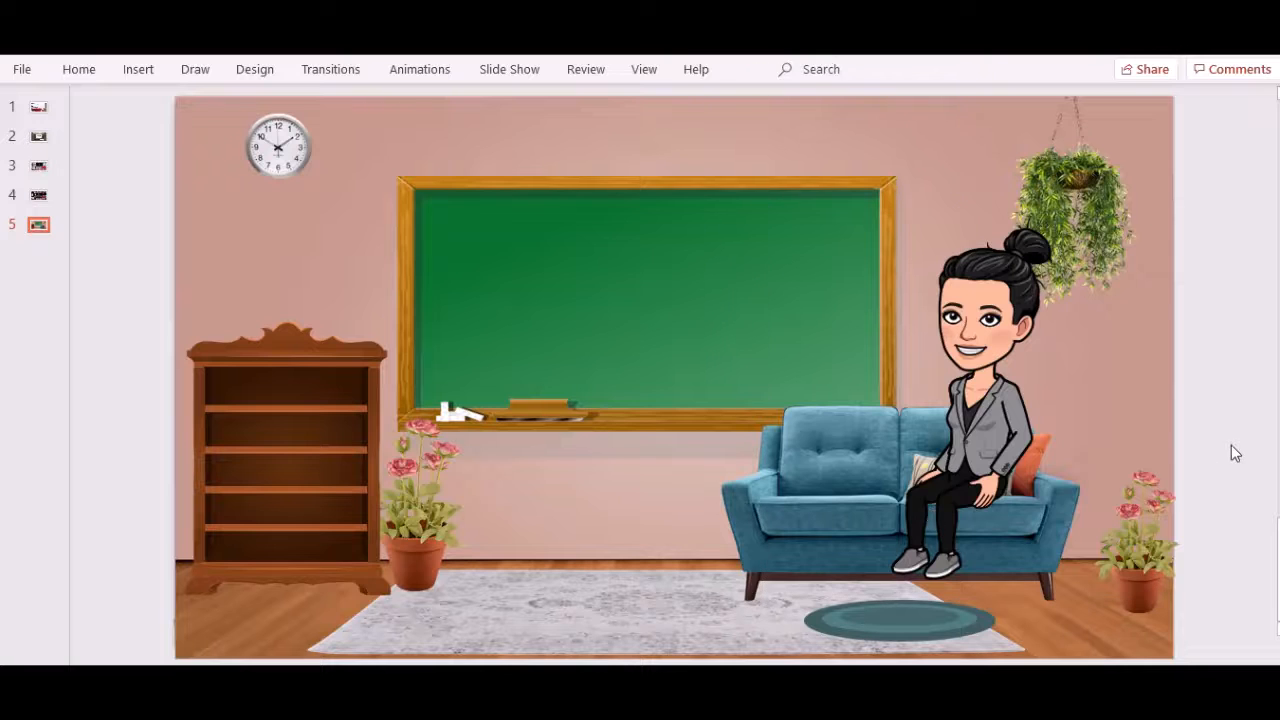
# - Try flipping the seated avatar horizontally on the sofa
pyautogui.click(970, 457)
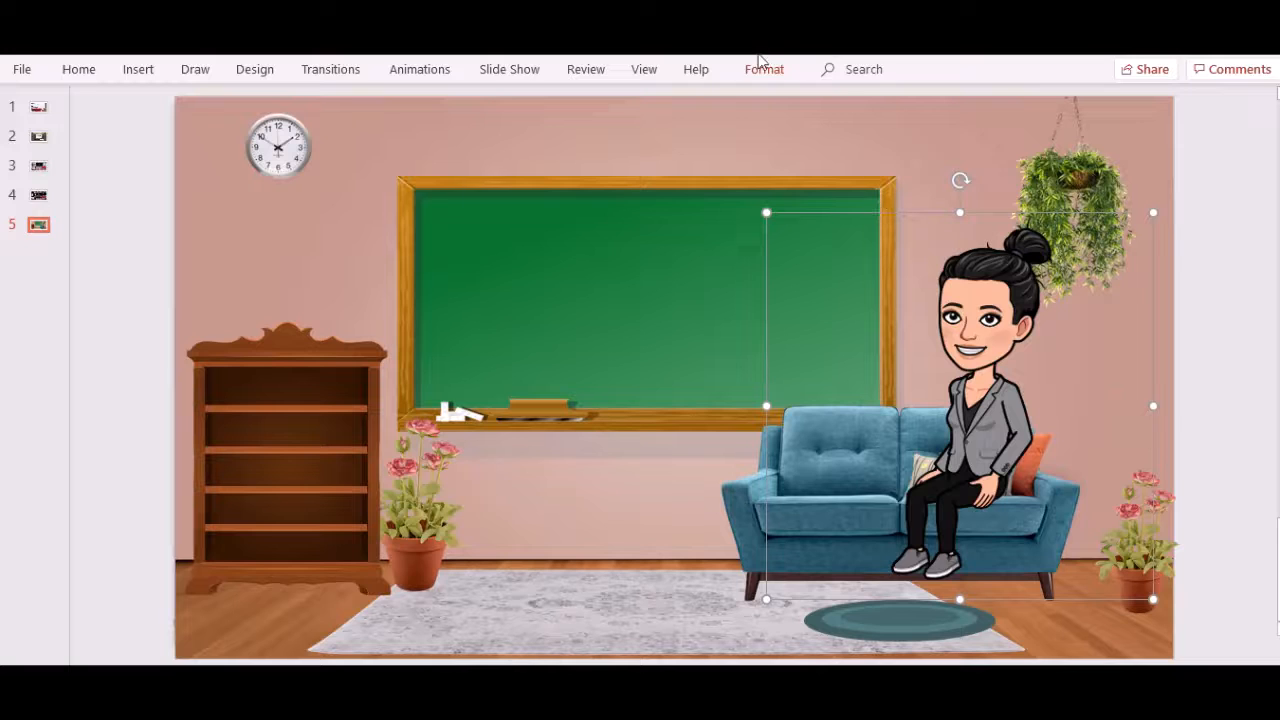
pyautogui.click(770, 68)
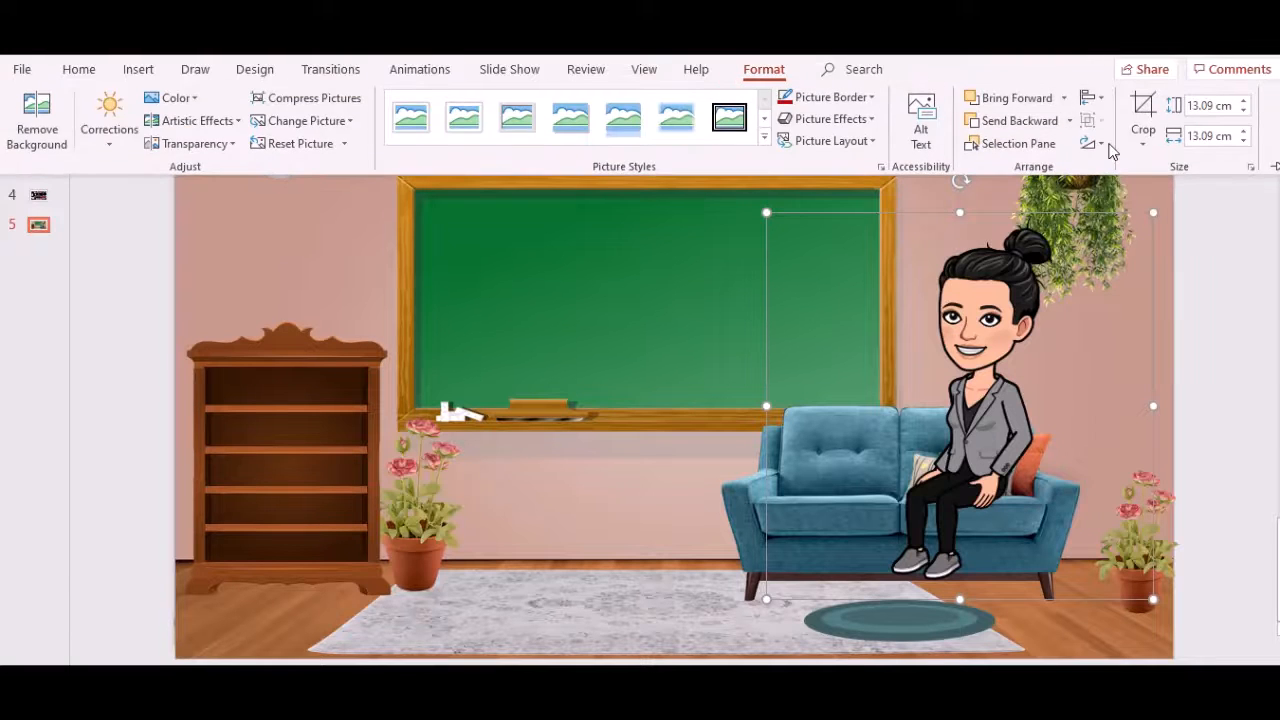
pyautogui.click(1094, 144)
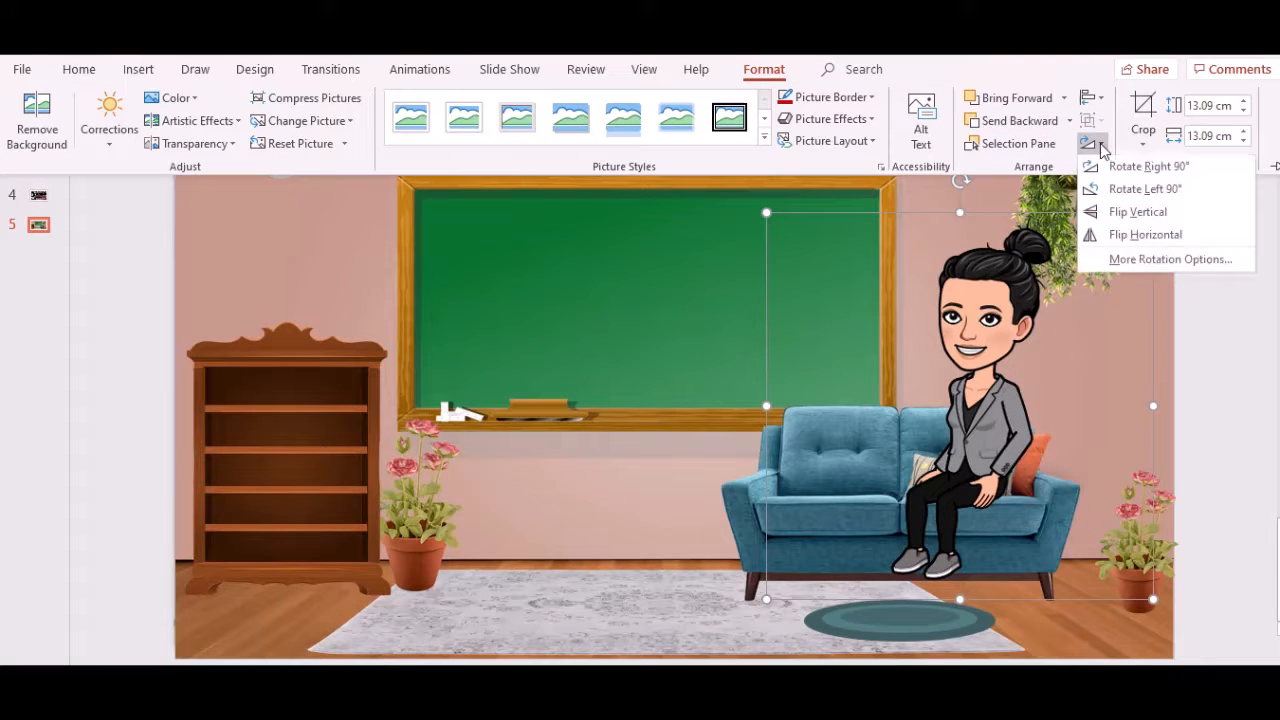
pyautogui.click(1153, 238)
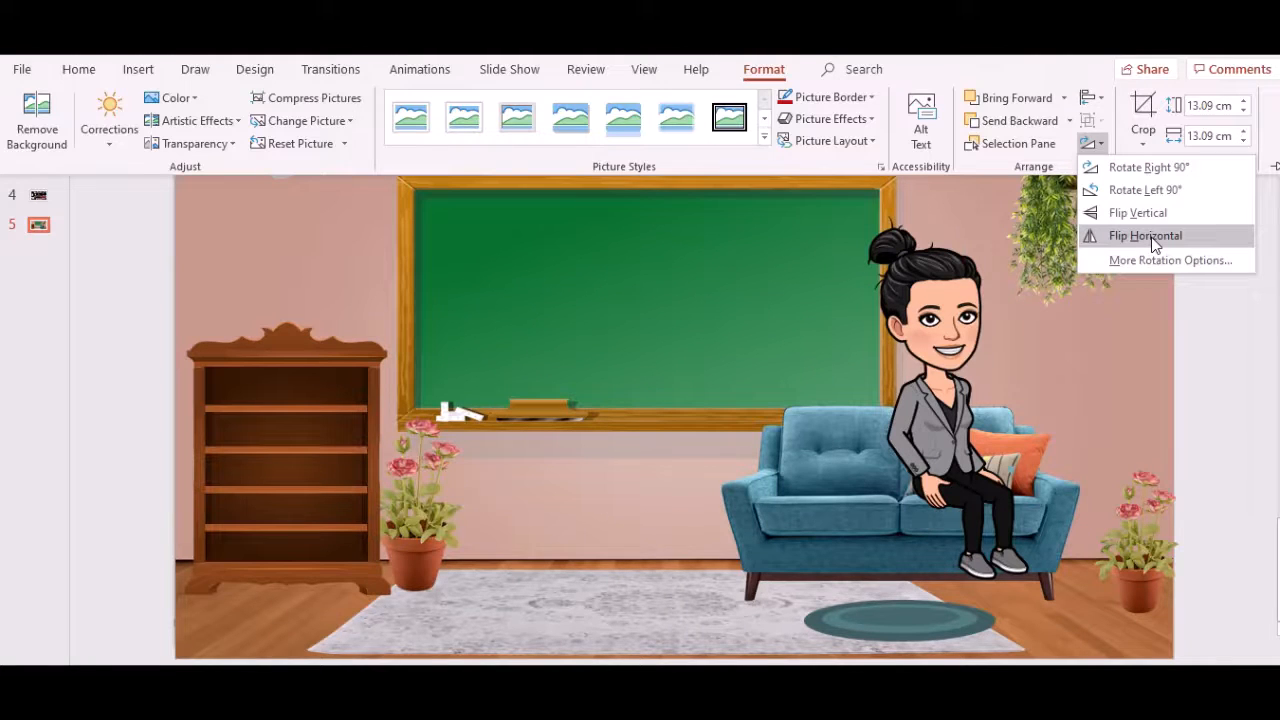
pyautogui.press('Up')
pyautogui.click(1142, 223)
pyautogui.click(1145, 240)
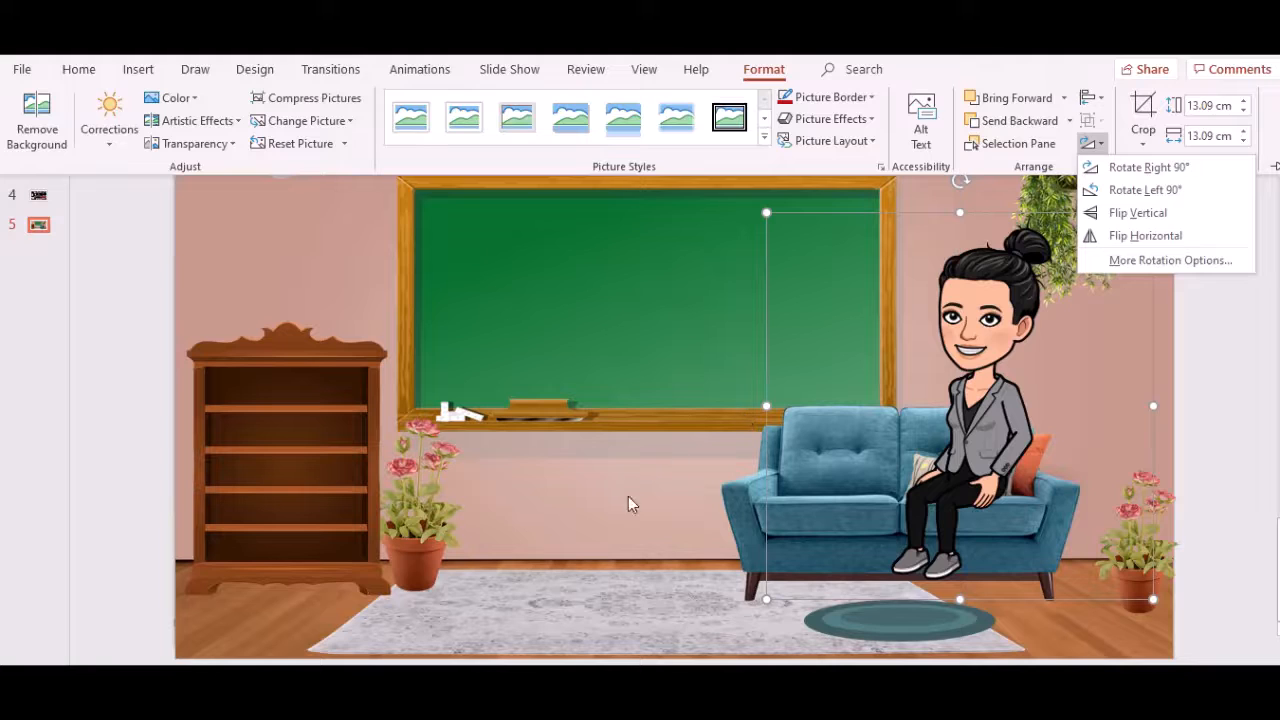
pyautogui.press('Escape')
pyautogui.hotkey('ctrl', 'F1')
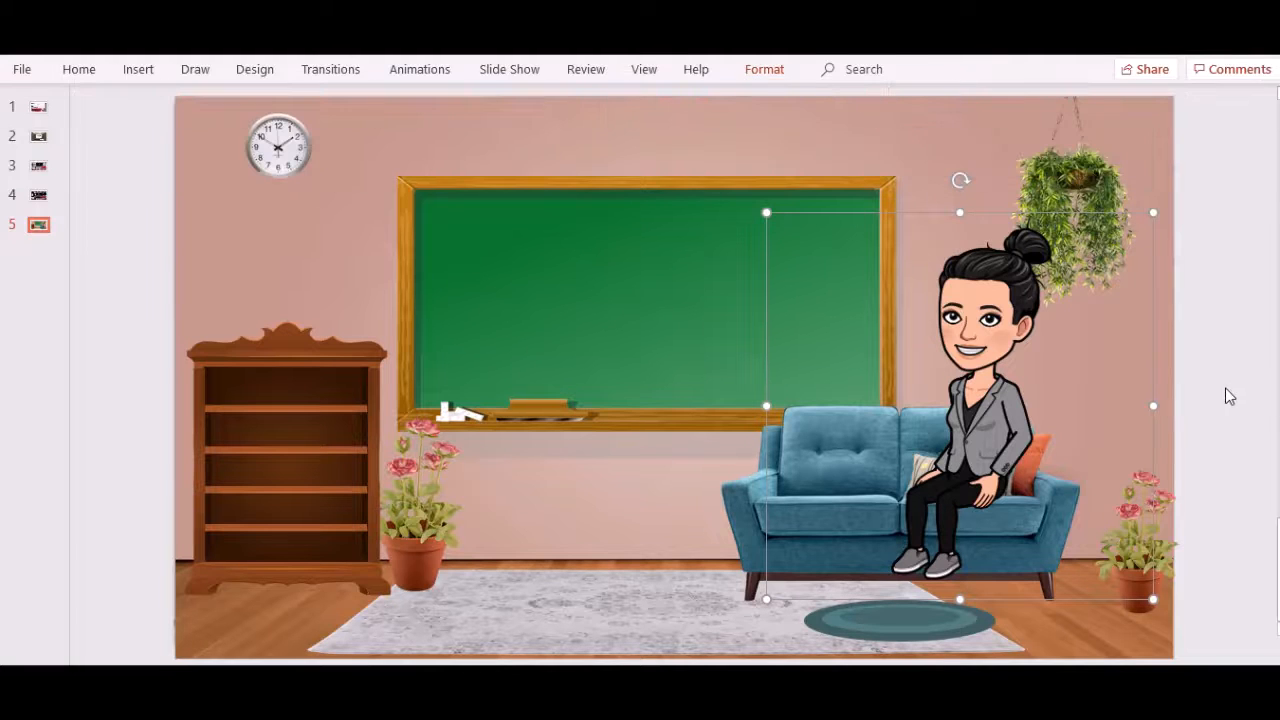
pyautogui.click(1225, 391)
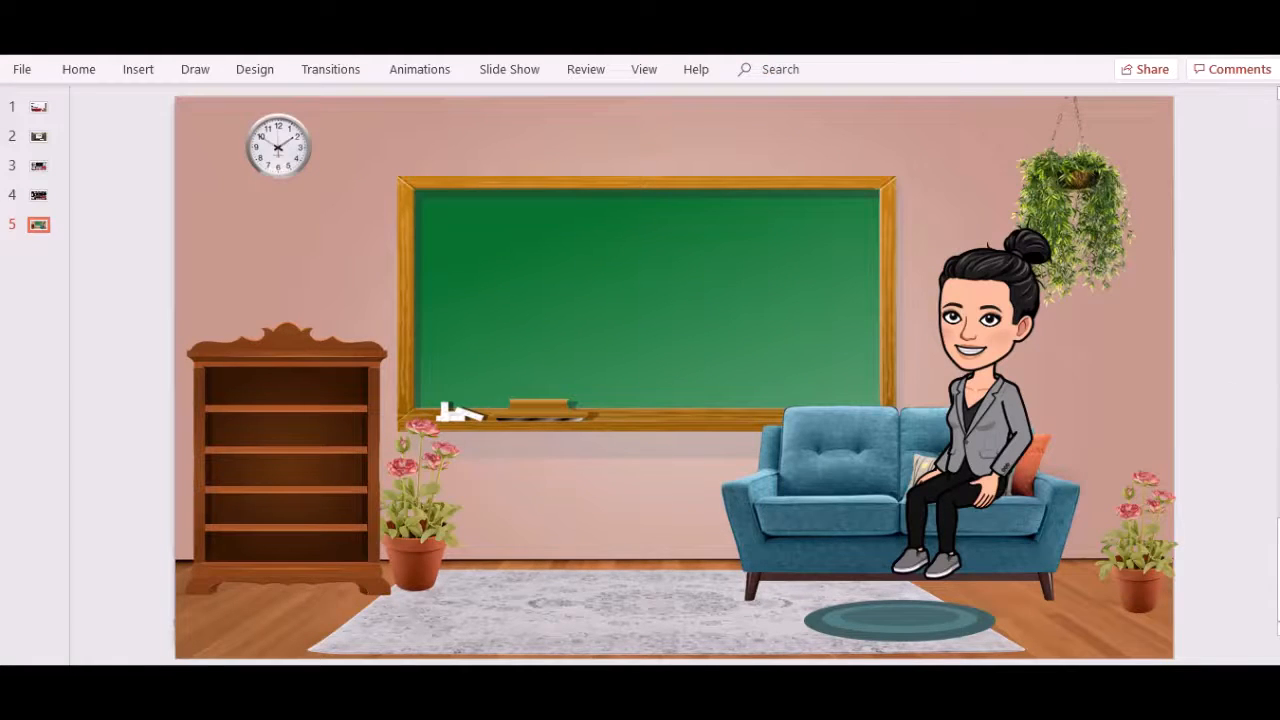
# - Search online pictures for "puppy transparent" with the Creative Commons only filter turned off
pyautogui.moveTo(505, 65)
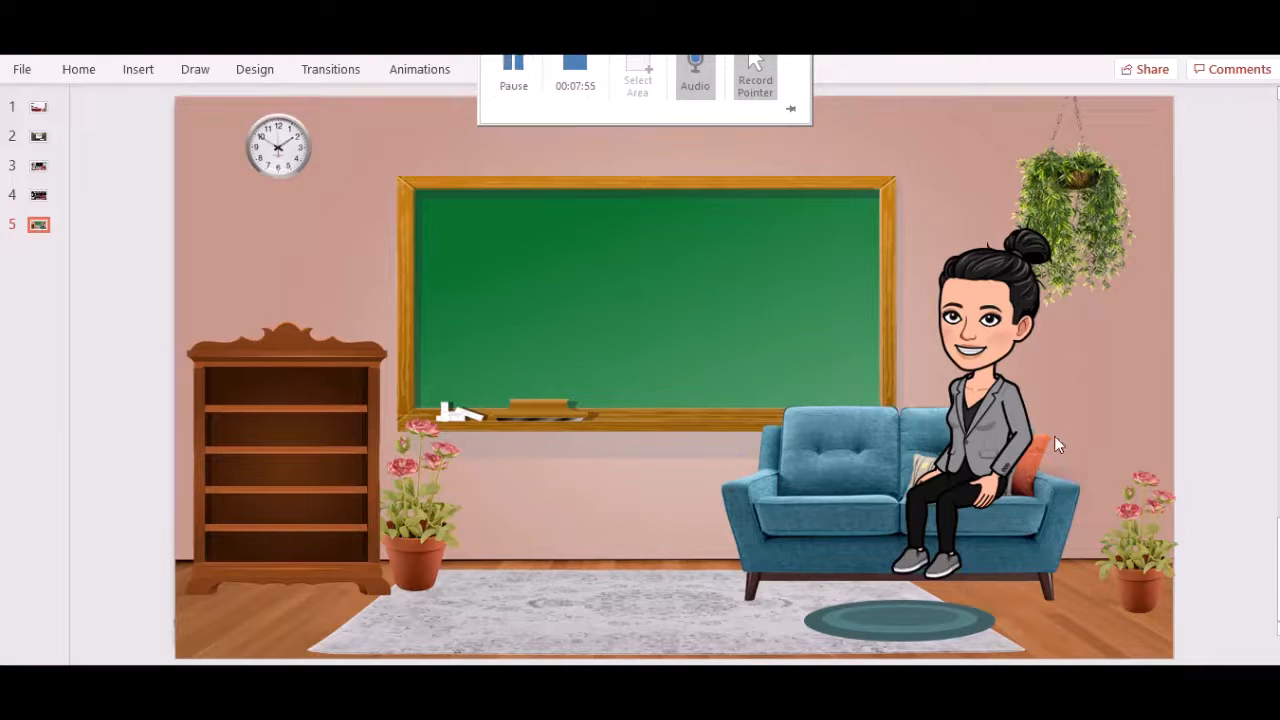
pyautogui.click(139, 70)
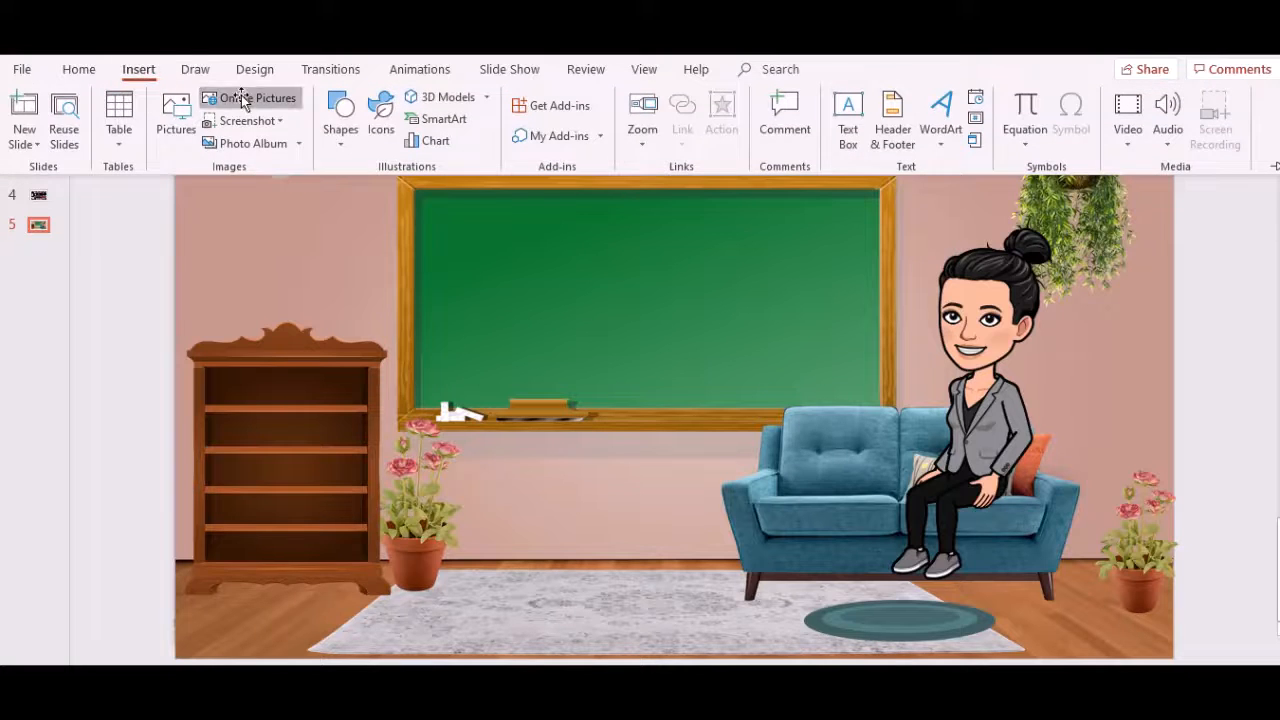
pyautogui.click(248, 94)
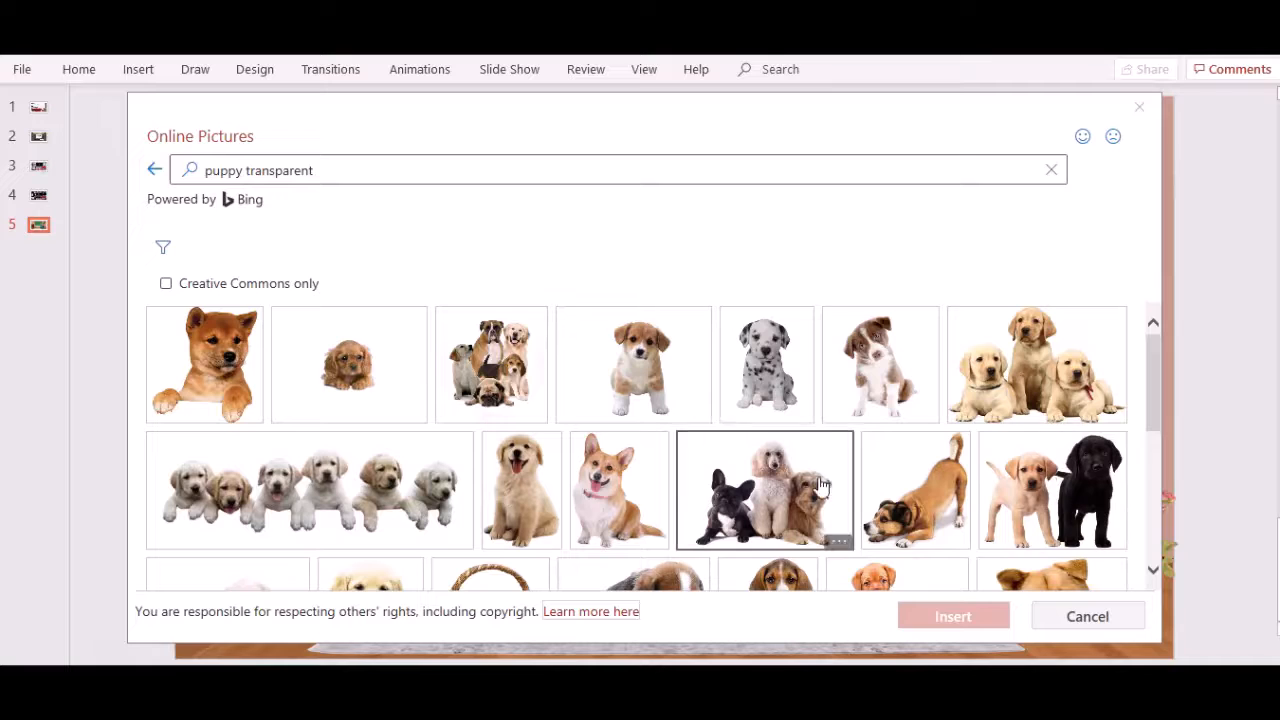
# - Look through the puppy search results and insert the picture of the sitting orange-and-white corgi
pyautogui.scroll(-3, 709, 470)
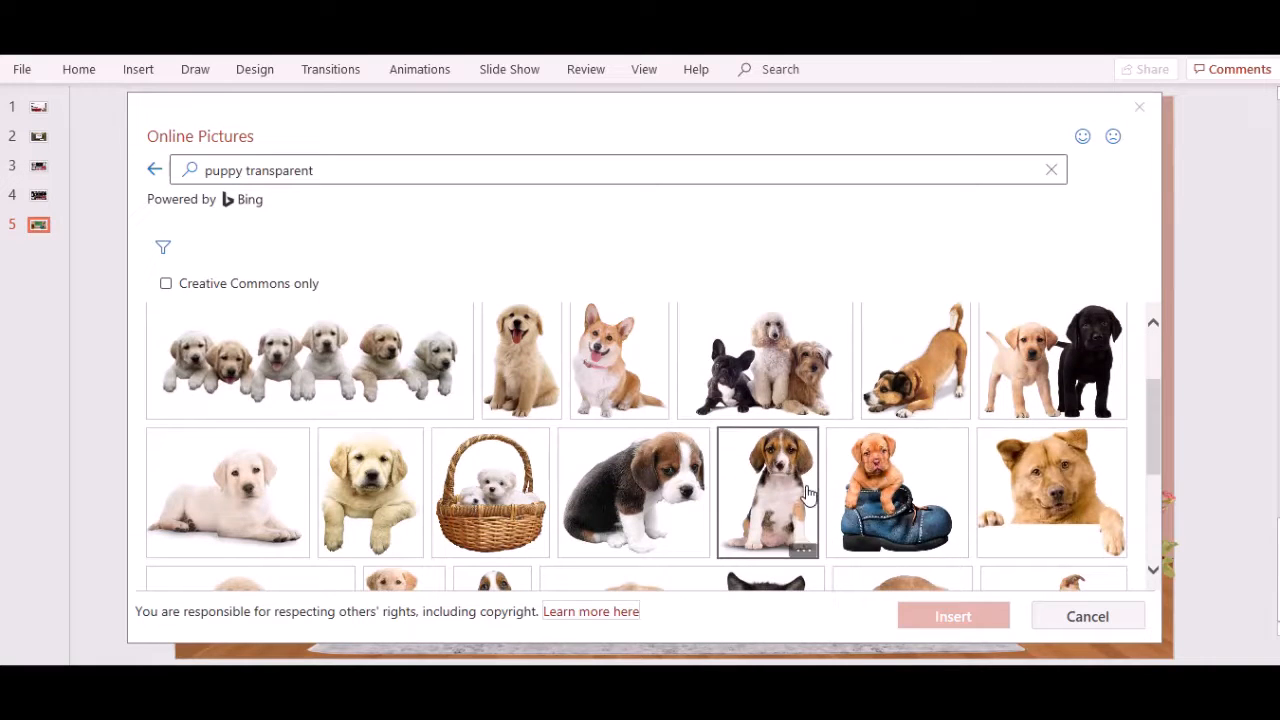
pyautogui.scroll(-2, 702, 371)
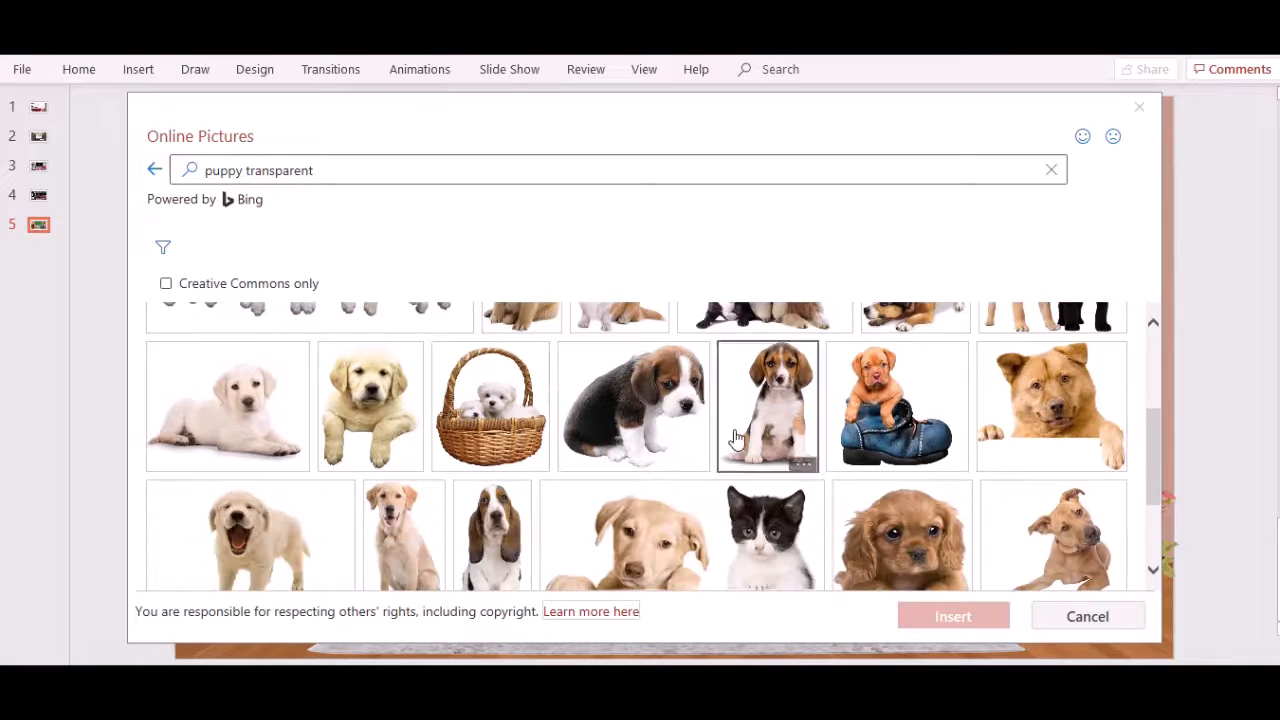
pyautogui.scroll(-2, 659, 497)
pyautogui.scroll(-2, 640, 495)
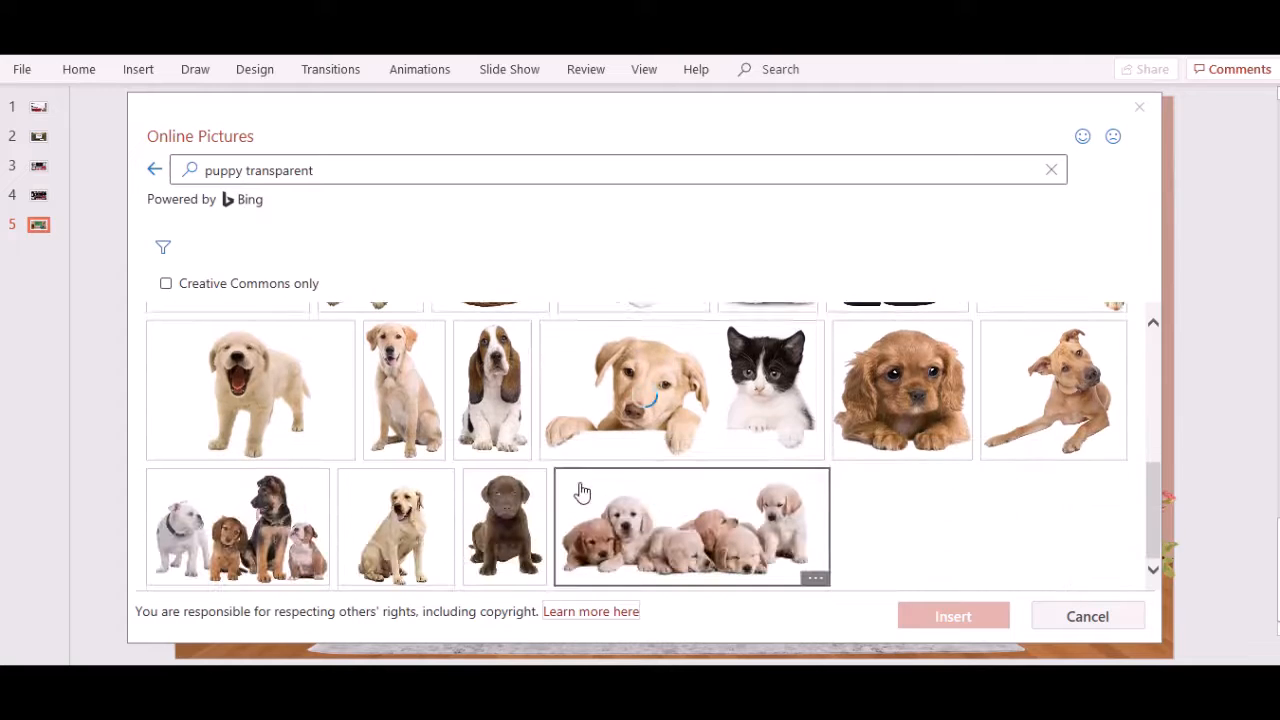
pyautogui.scroll(5, 507, 504)
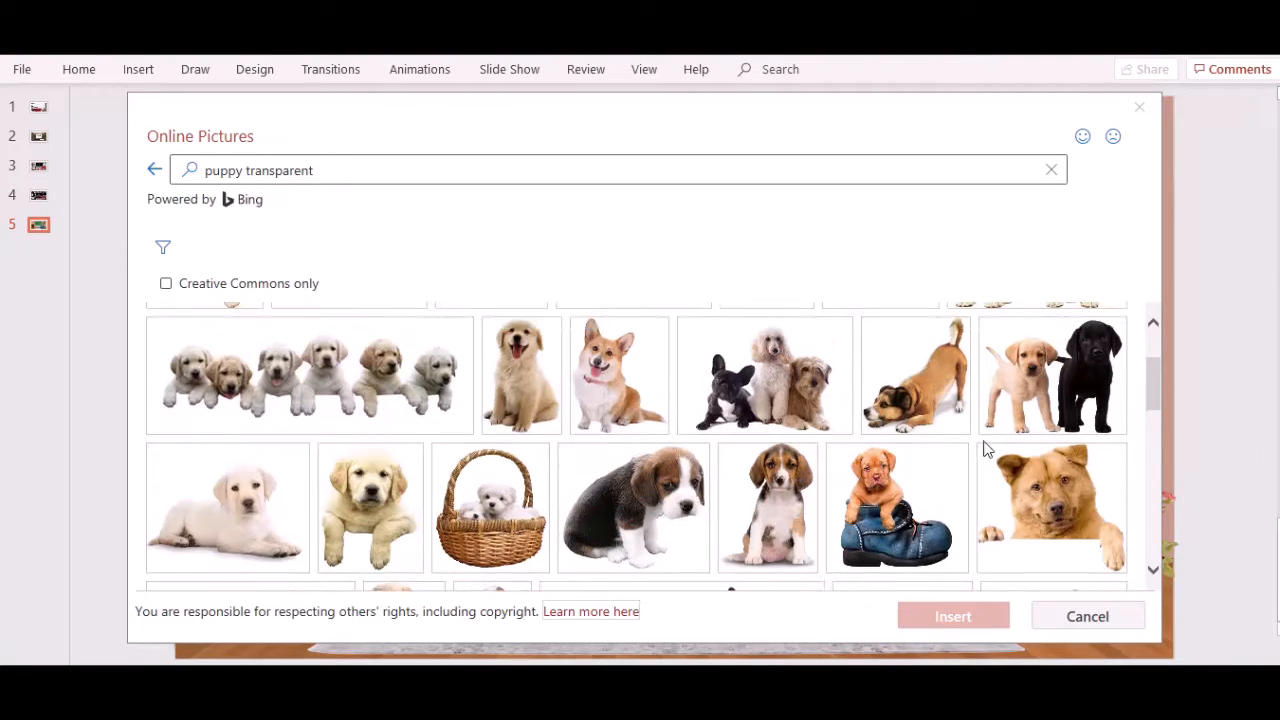
pyautogui.click(615, 380)
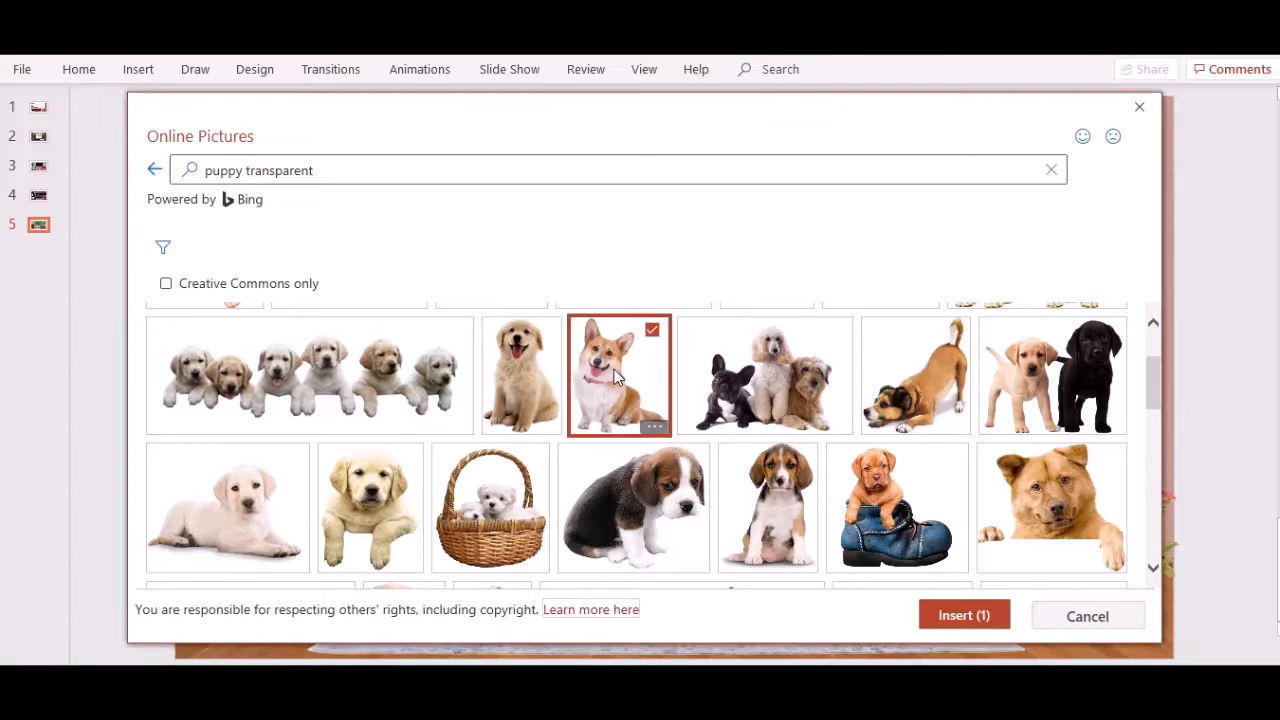
pyautogui.click(962, 616)
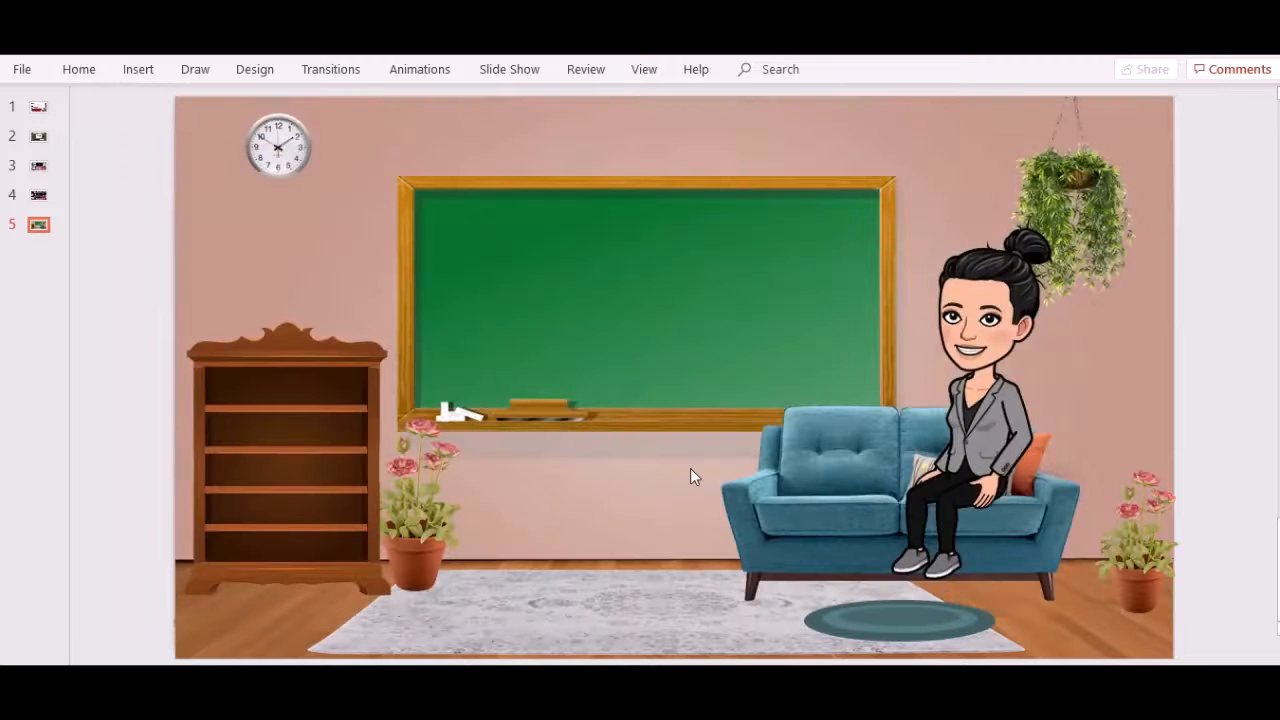
# - Resize the corgi picture and place it in front of the sofa, over the small oval rug at the avatar's feet
pyautogui.moveTo(699, 334); pyautogui.dragTo(615, 476)
pyautogui.moveTo(692, 393); pyautogui.dragTo(615, 483)
pyautogui.moveTo(600, 535); pyautogui.dragTo(928, 540)
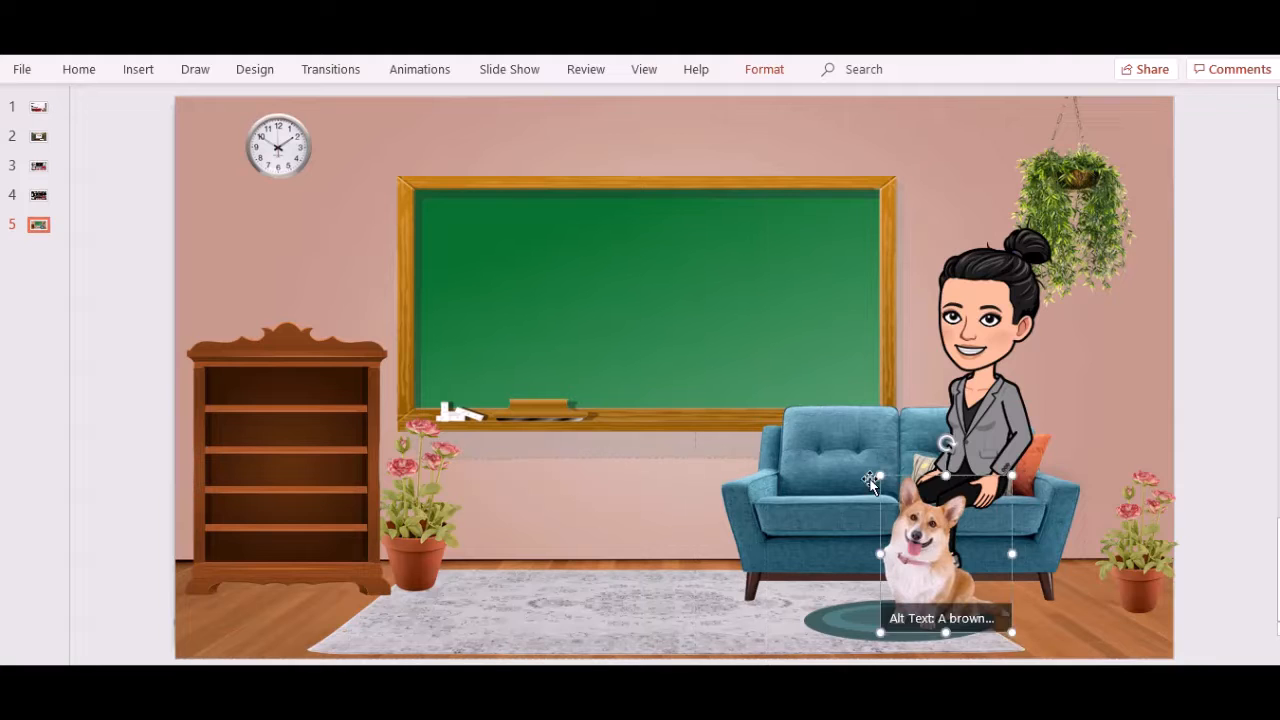
pyautogui.moveTo(880, 475); pyautogui.dragTo(846, 444)
pyautogui.moveTo(930, 569); pyautogui.dragTo(970, 588)
pyautogui.click(1084, 601)
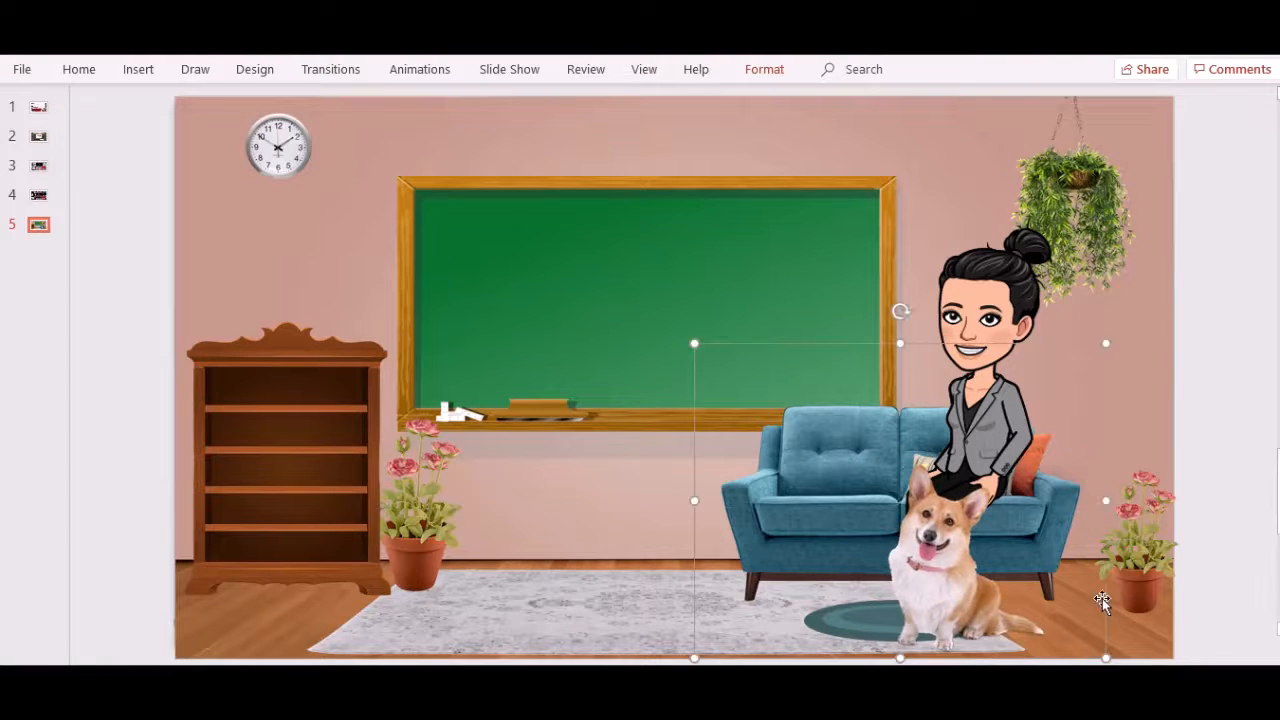
pyautogui.click(1205, 410)
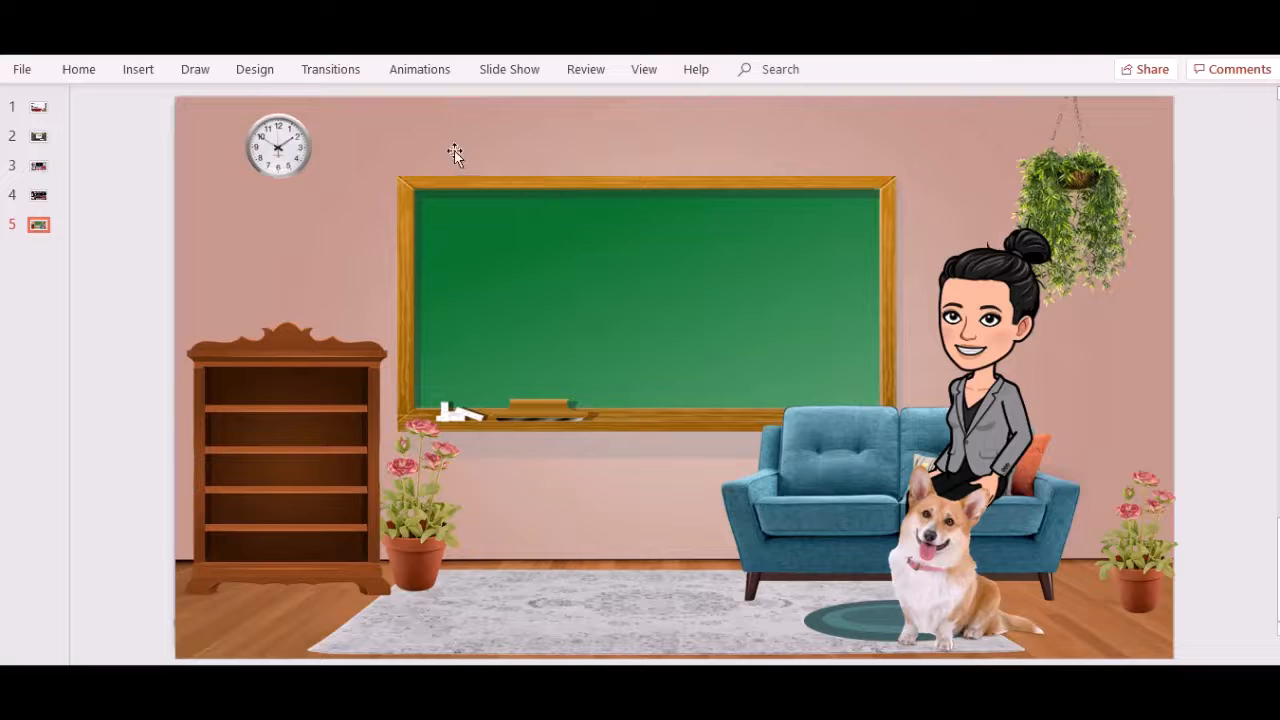
# - Move the wall clock slightly lower on the wall and search online pictures for "string lights transparent"
pyautogui.moveTo(340, 56)
pyautogui.click(518, 78)
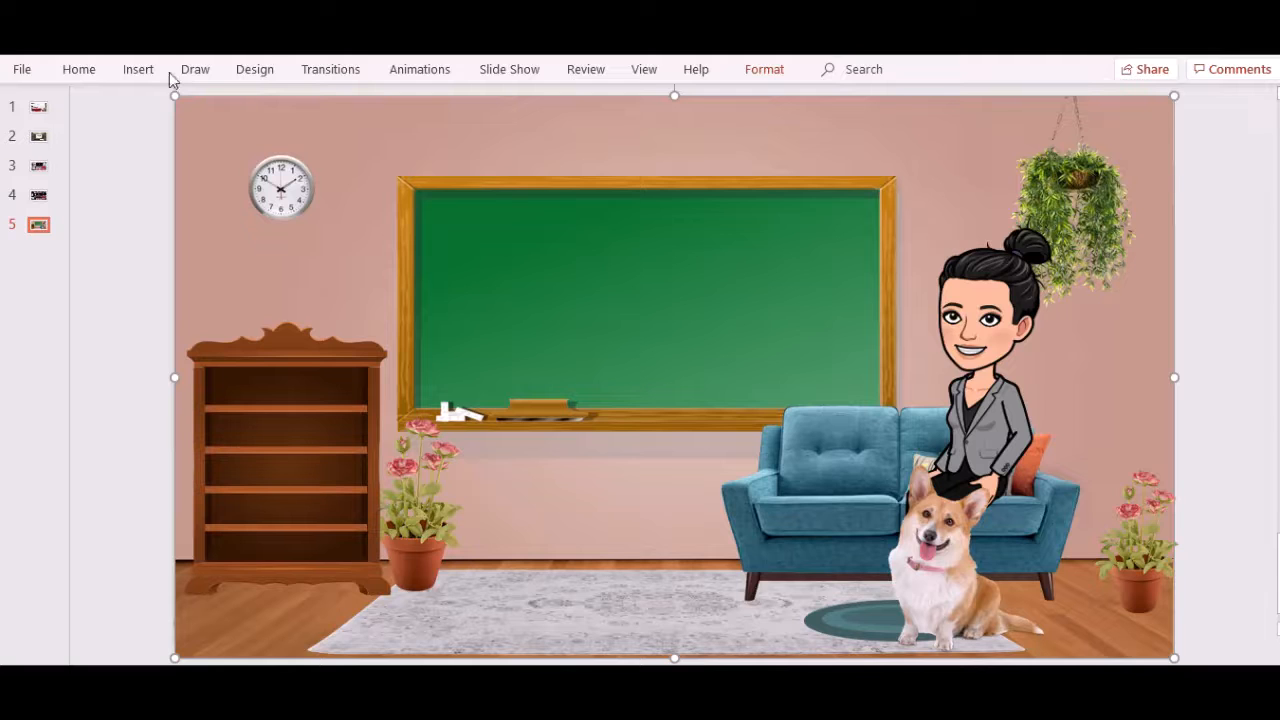
pyautogui.click(138, 70)
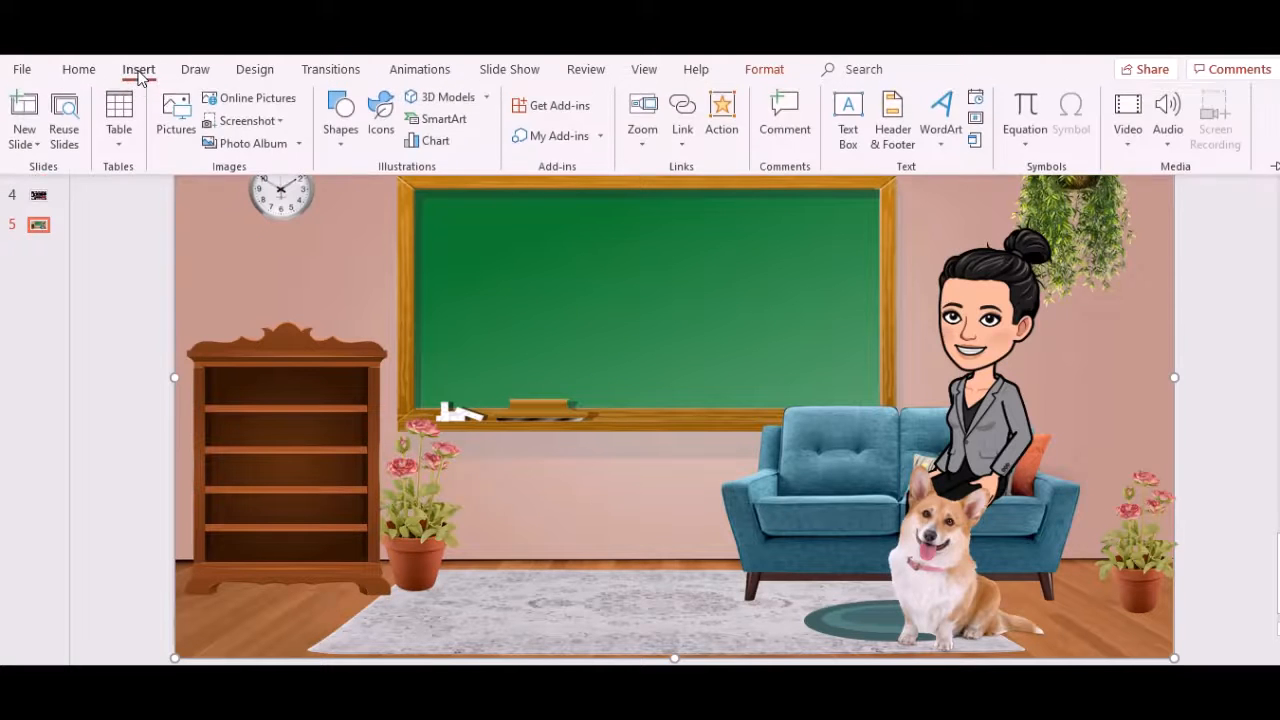
pyautogui.click(245, 98)
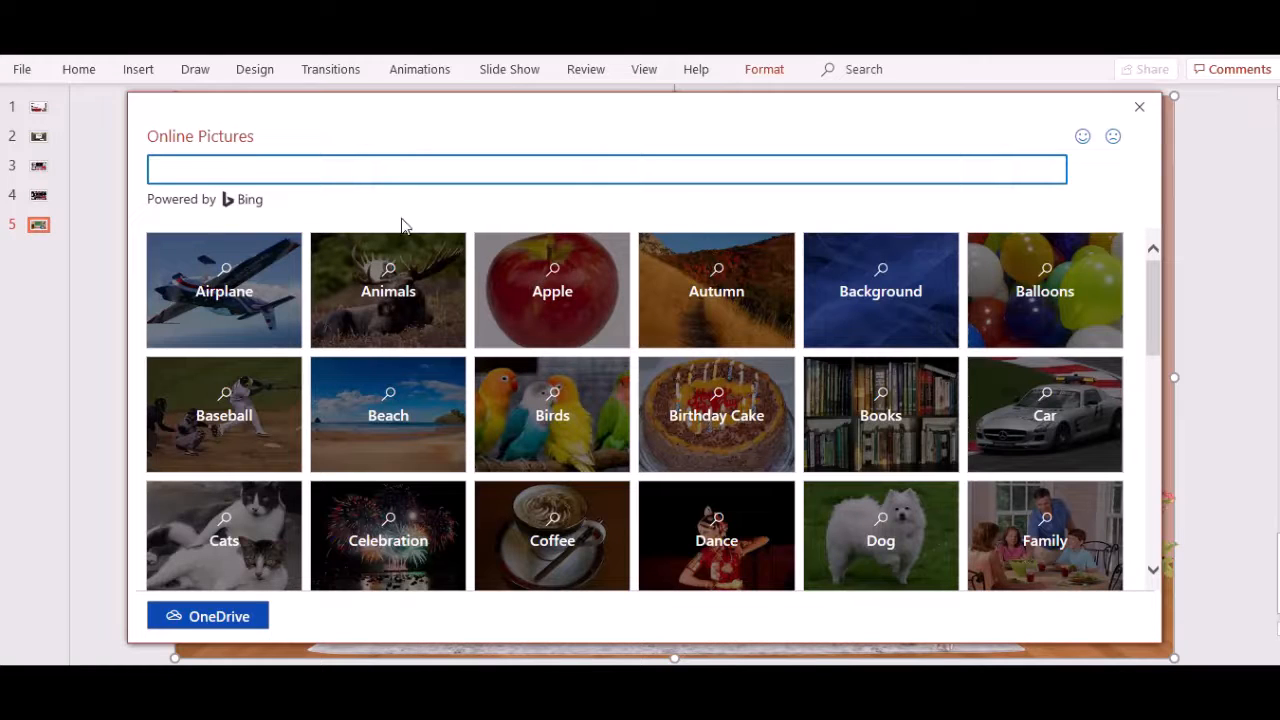
pyautogui.write('string lights transparent')
pyautogui.press('Return')
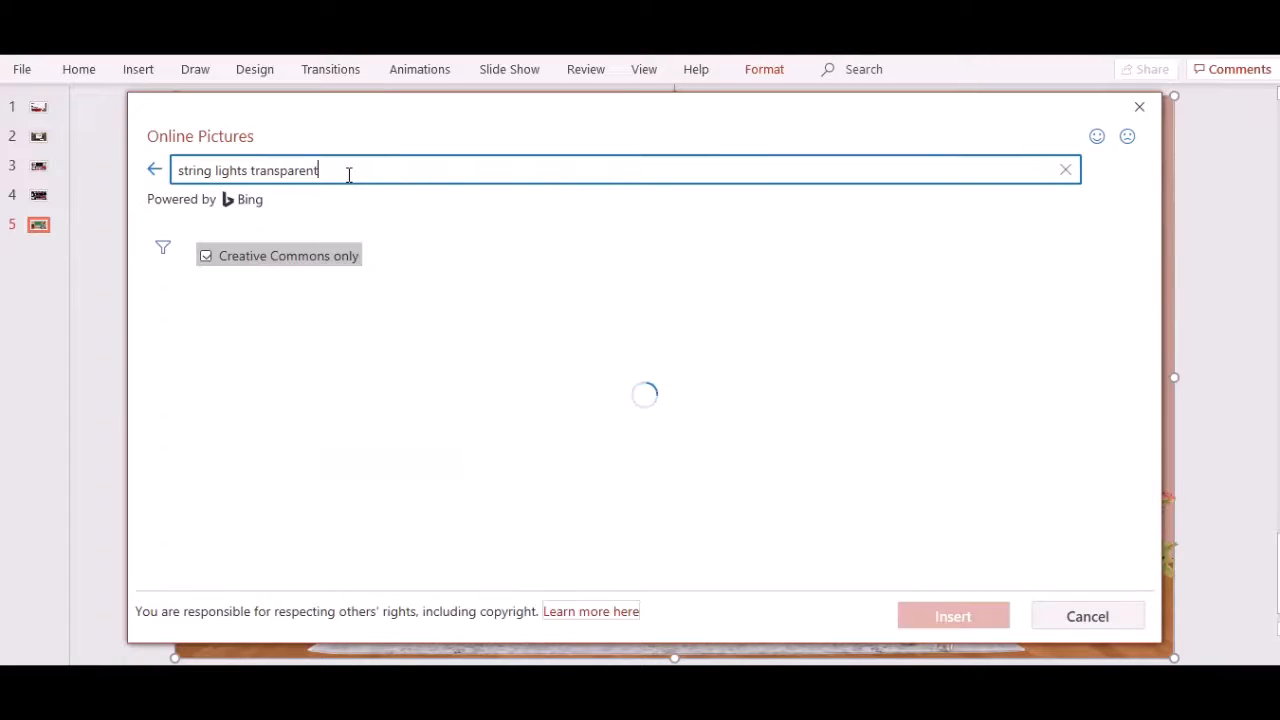
# - Look through the string light results and insert the thin string with small red, yellow and green bulbs
pyautogui.scroll(-5, 789, 434)
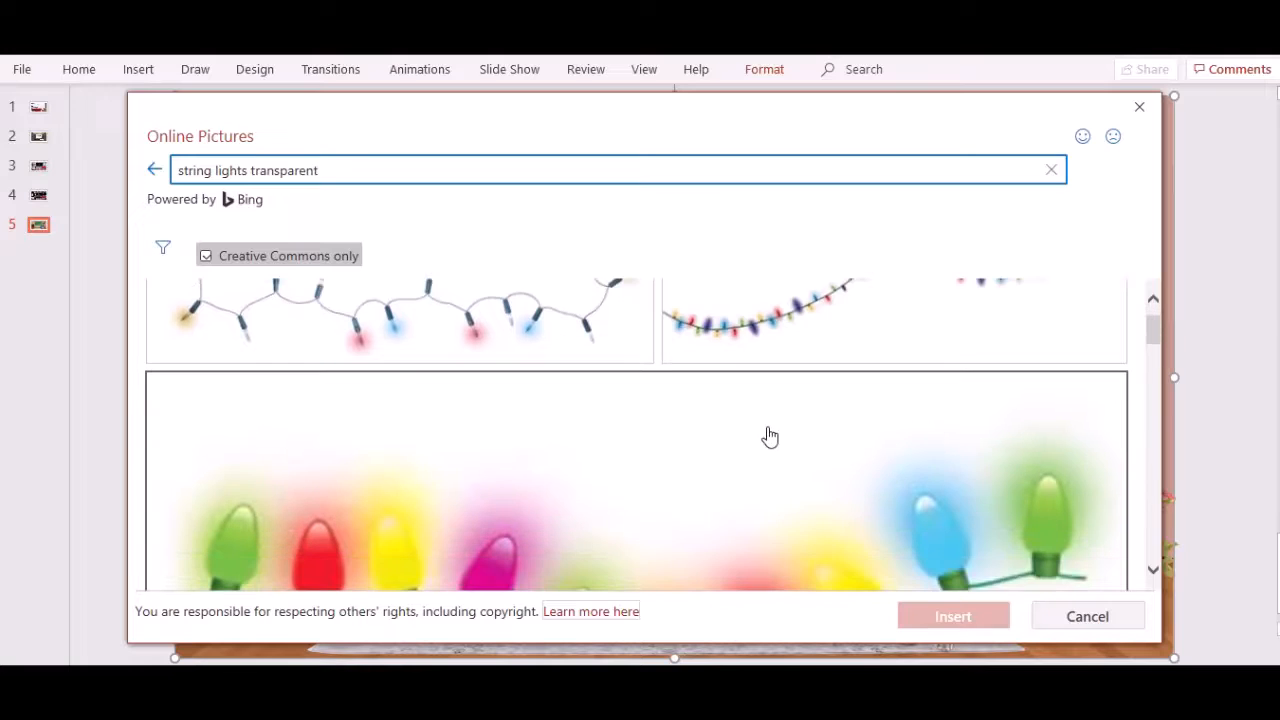
pyautogui.scroll(-10, 640, 444)
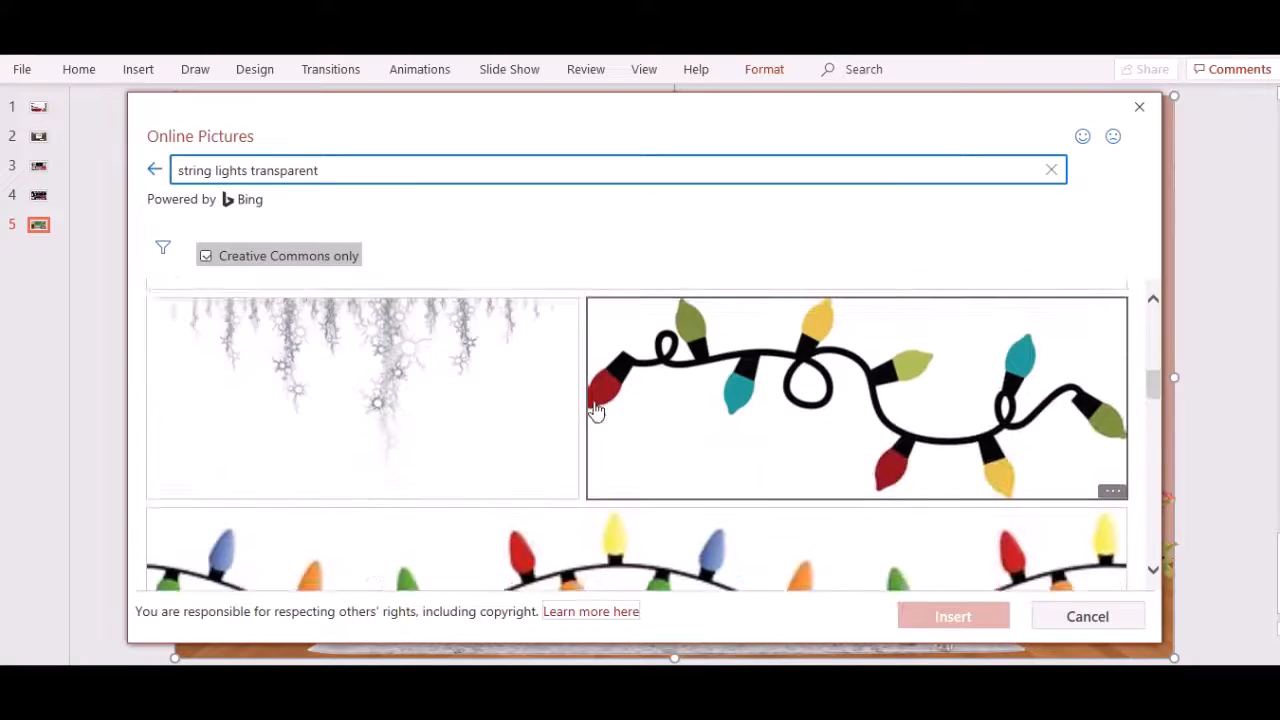
pyautogui.scroll(-3, 595, 410)
pyautogui.scroll(-6, 826, 503)
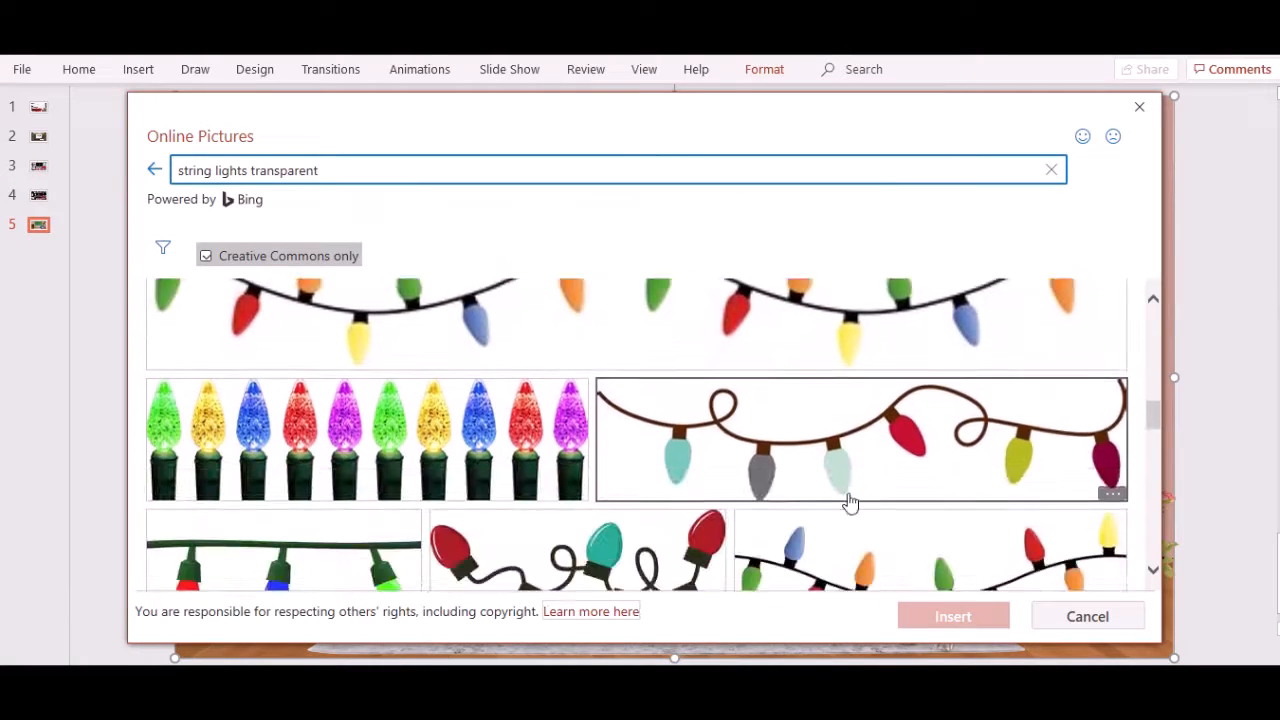
pyautogui.scroll(-1, 907, 476)
pyautogui.scroll(-4, 409, 497)
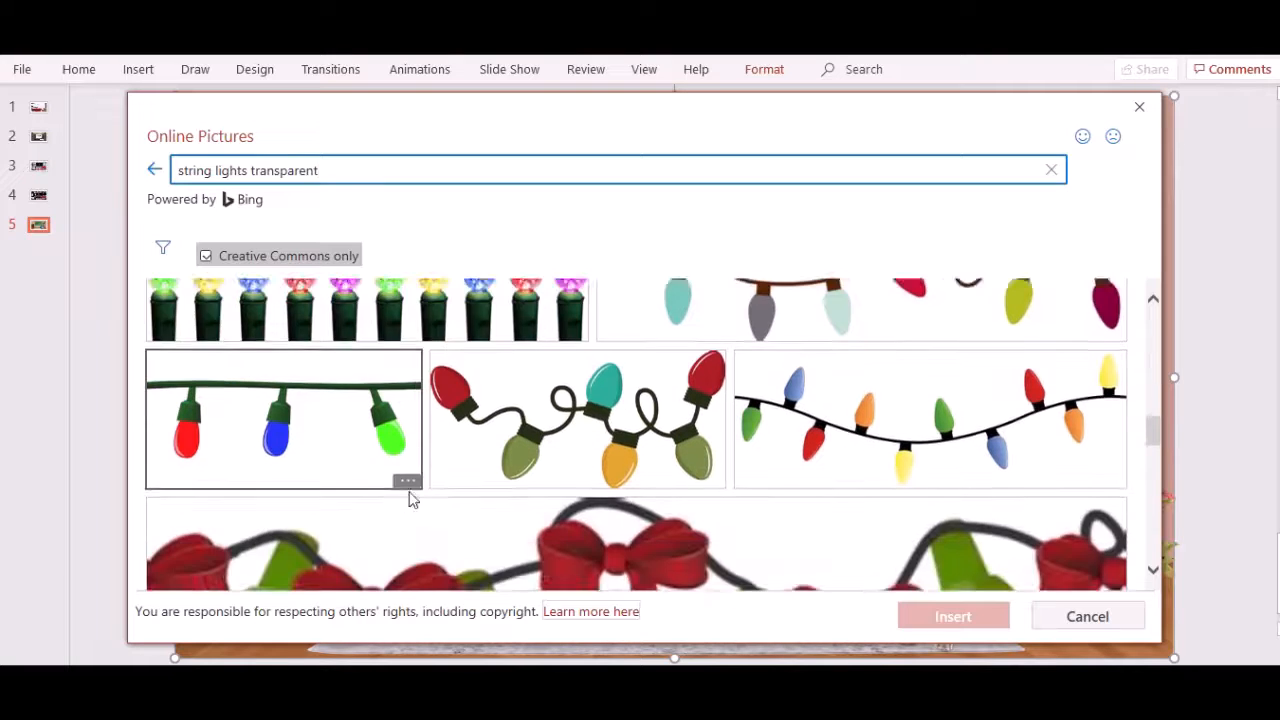
pyautogui.scroll(-5, 766, 477)
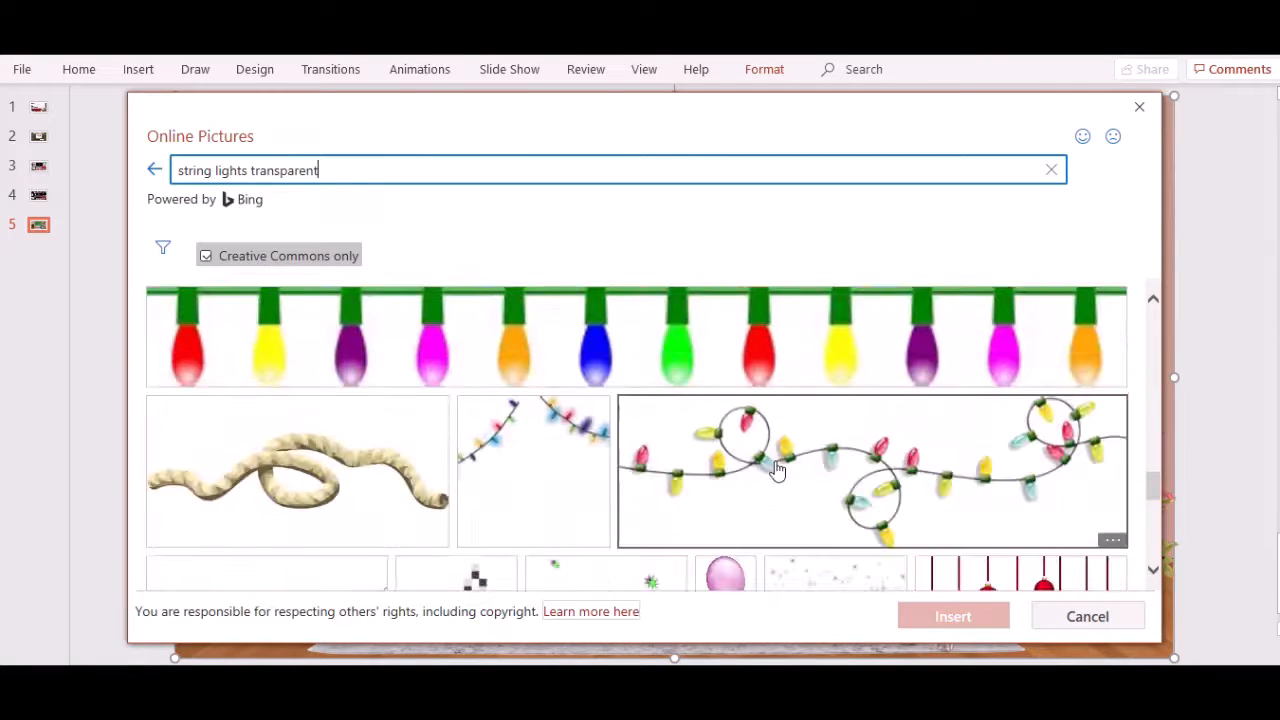
pyautogui.scroll(-3, 700, 480)
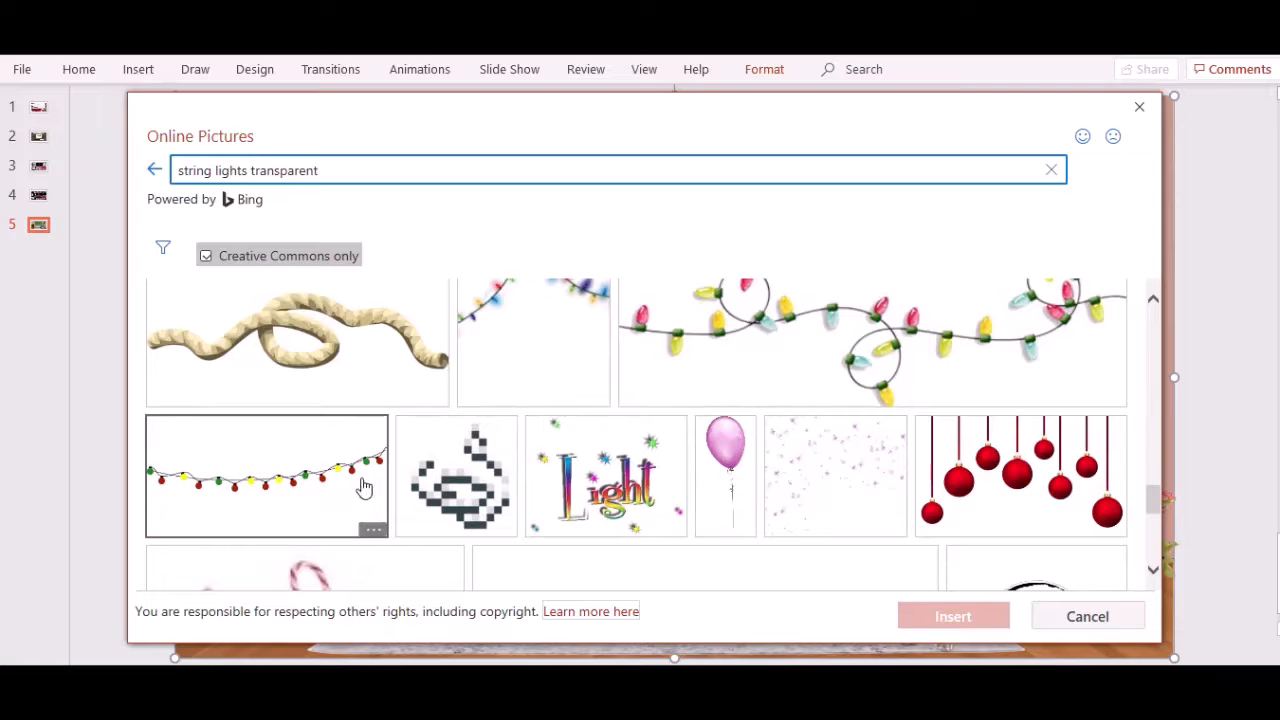
pyautogui.click(320, 481)
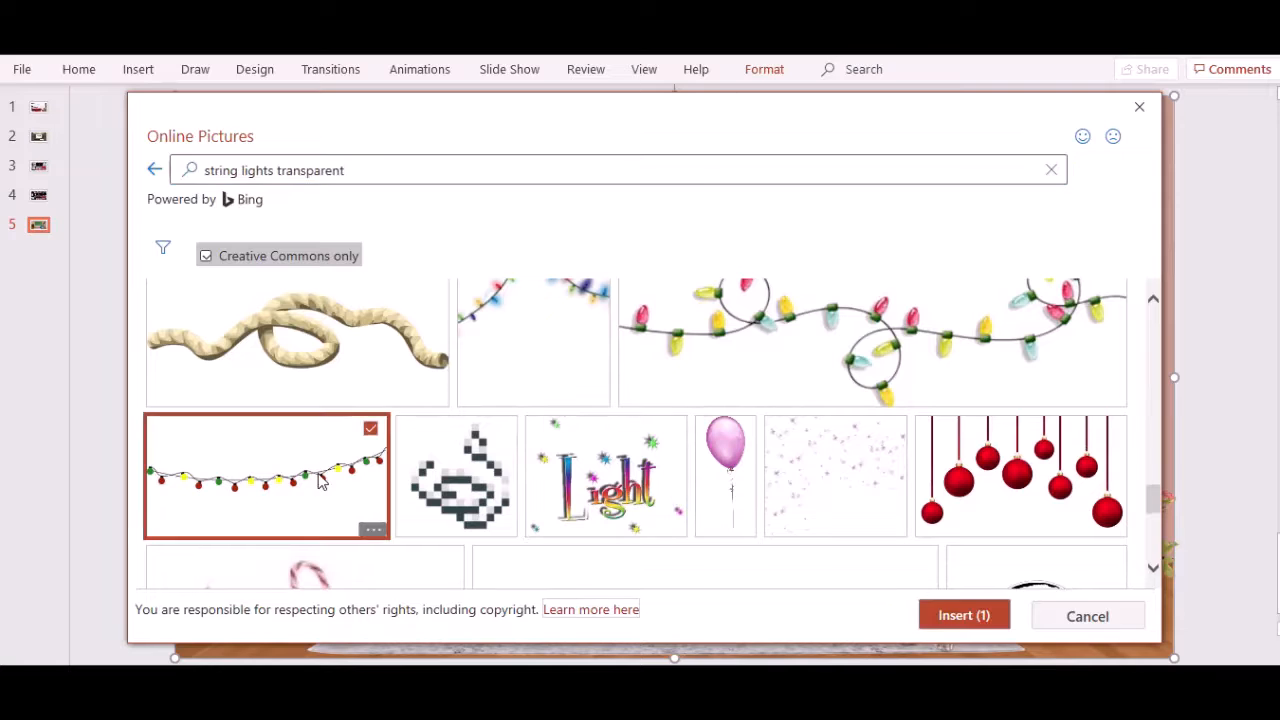
pyautogui.click(945, 625)
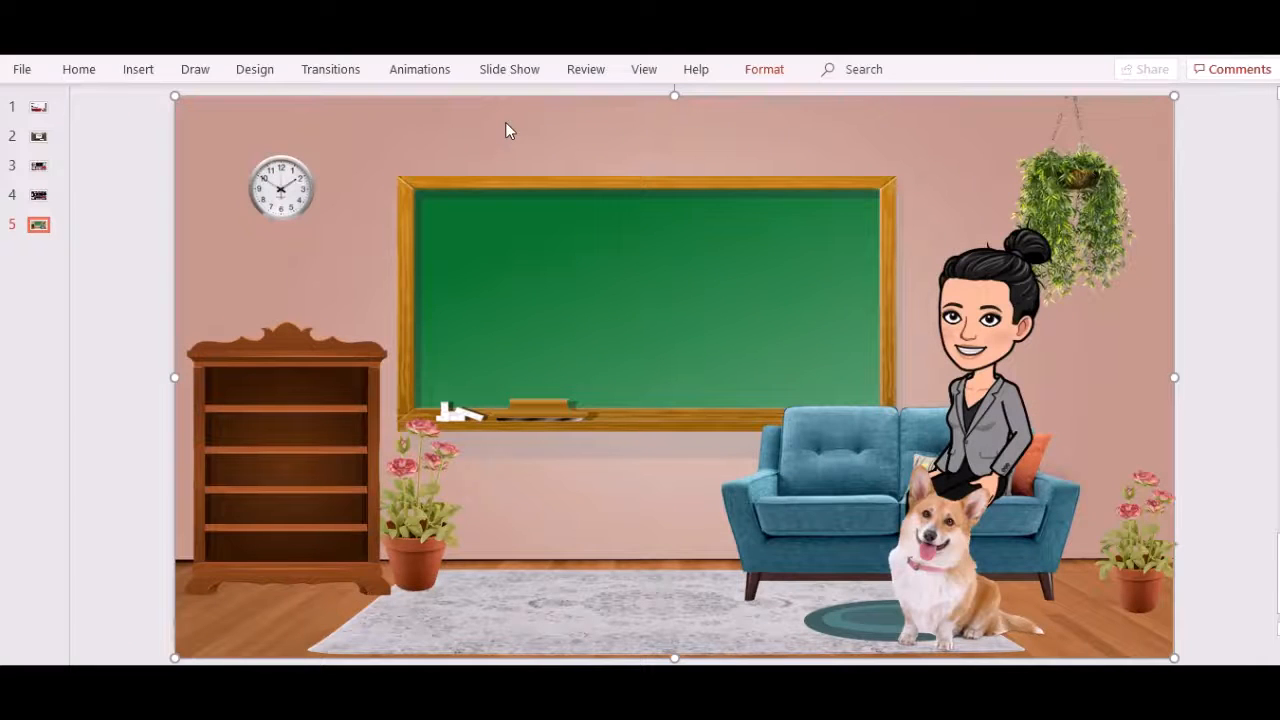
# - Shrink the string lights and hang them in the wall's upper-left corner above the clock
pyautogui.moveTo(617, 392); pyautogui.dragTo(381, 151)
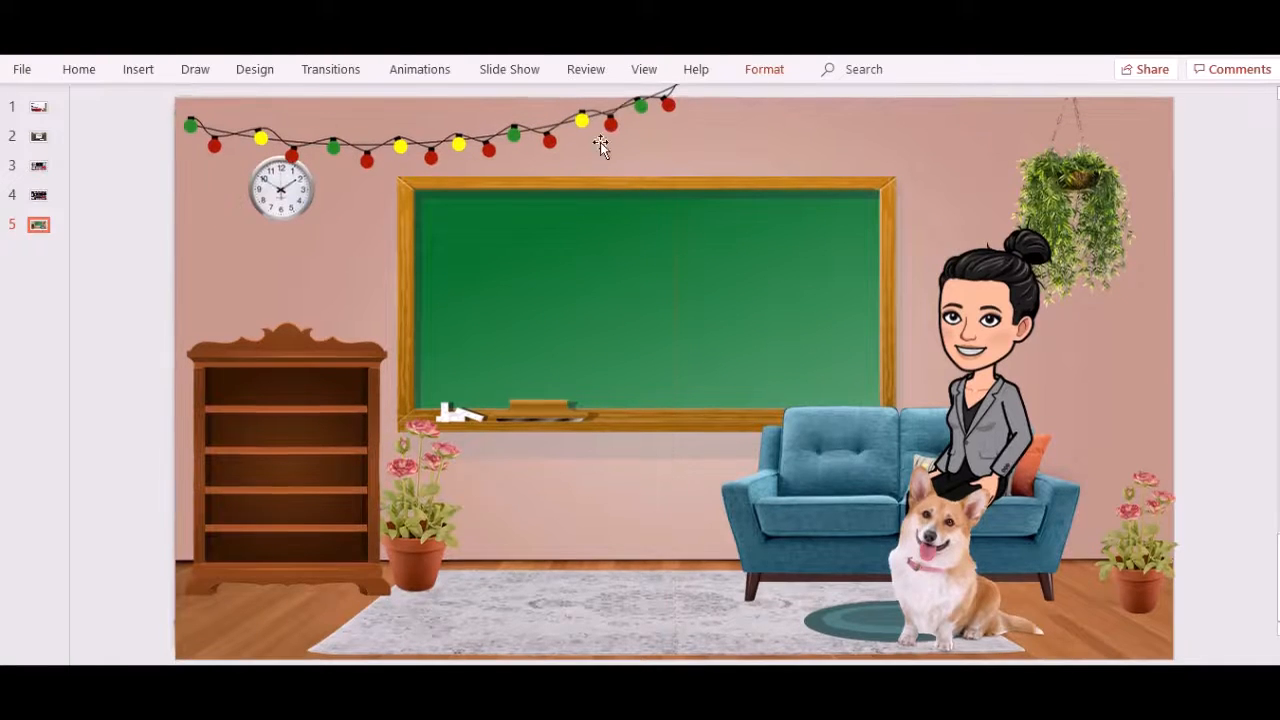
pyautogui.moveTo(687, 264); pyautogui.dragTo(430, 157)
pyautogui.moveTo(315, 90); pyautogui.dragTo(308, 145)
pyautogui.click(109, 172)
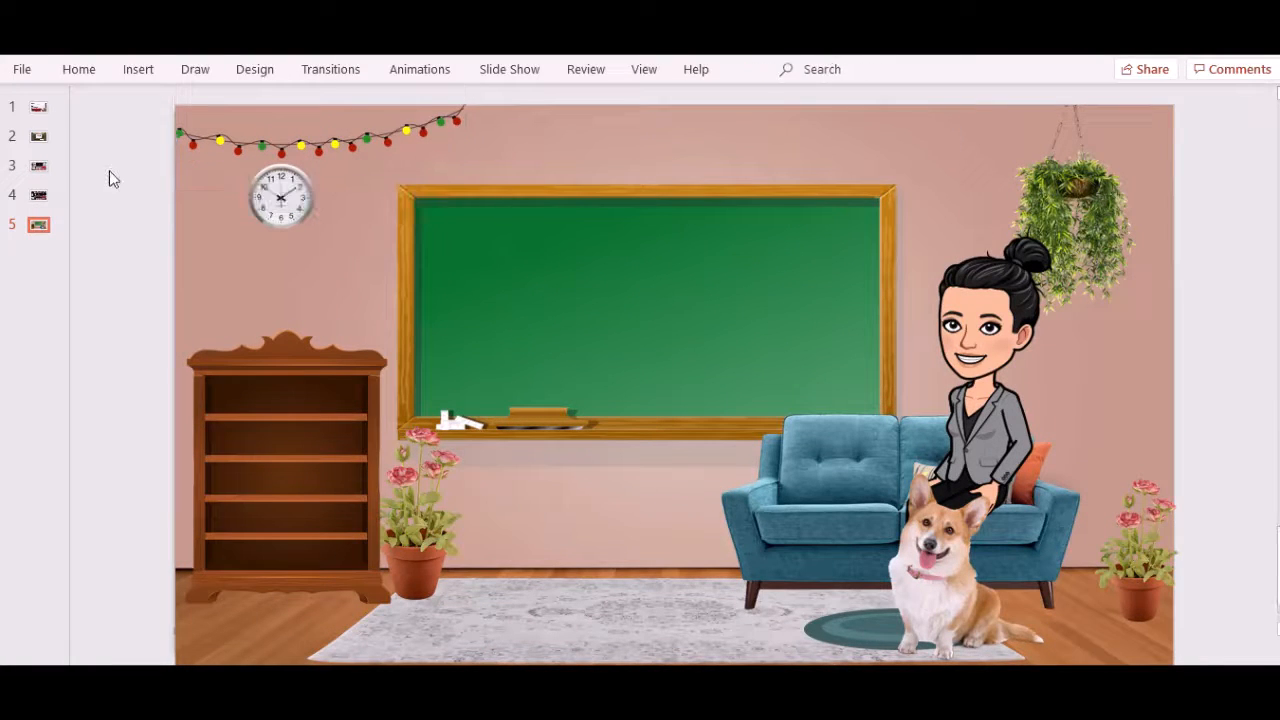
# - Add three copies of the string lights and line them up along the top of the wall to its right edge
pyautogui.click(378, 145)
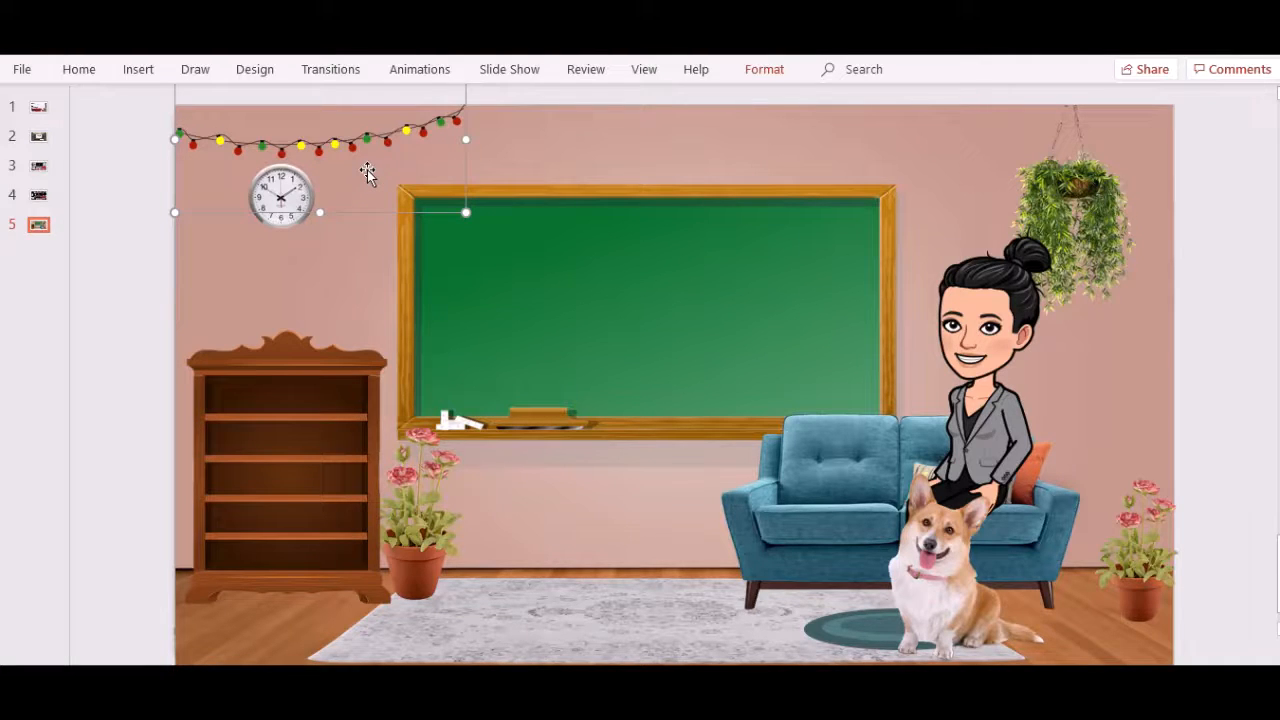
pyautogui.moveTo(370, 162); pyautogui.dragTo(1034, 156)
pyautogui.click(1222, 123)
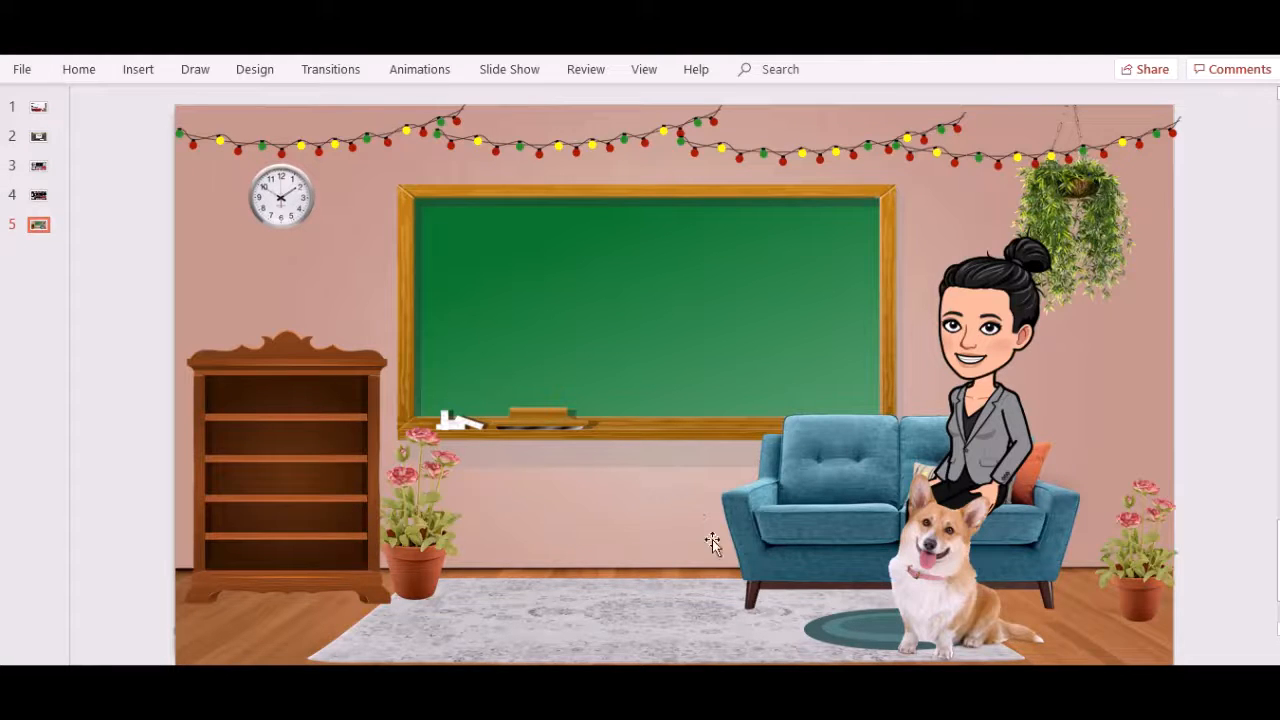
# - Search online pictures for "table transparent" without the Creative Commons only filter and insert the round wooden table with ornate metal legs
pyautogui.click(137, 72)
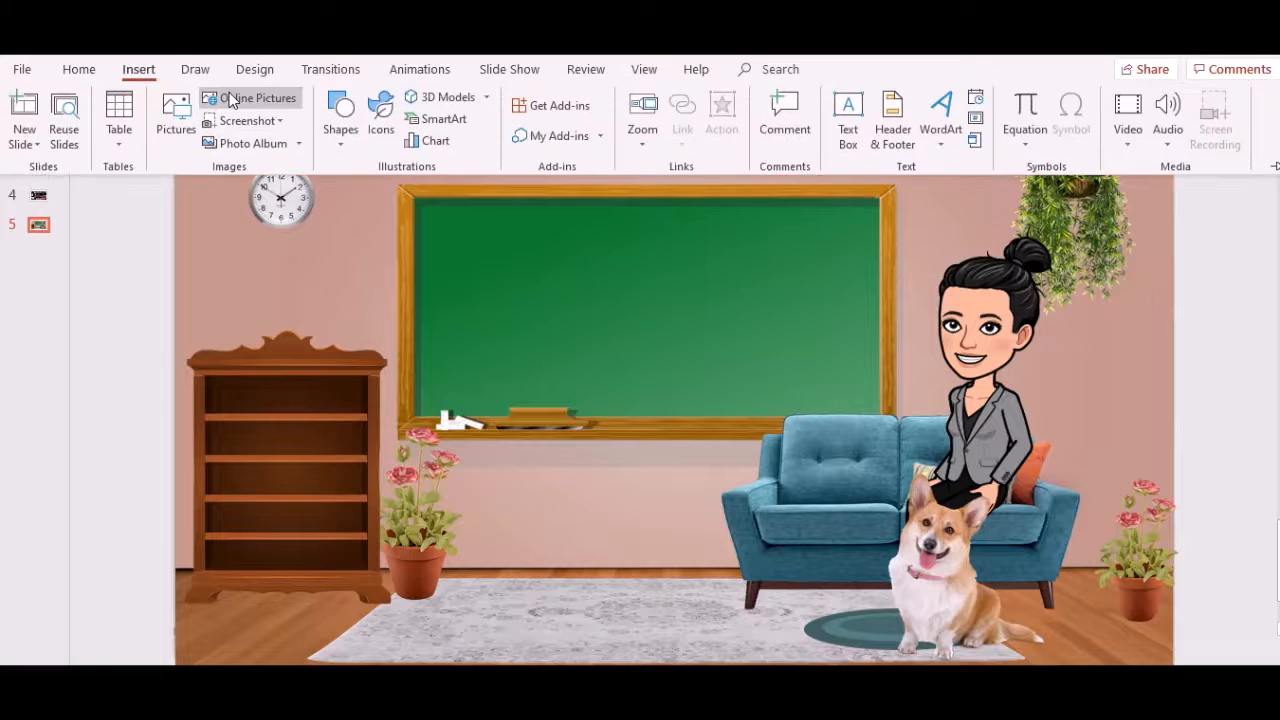
pyautogui.click(232, 97)
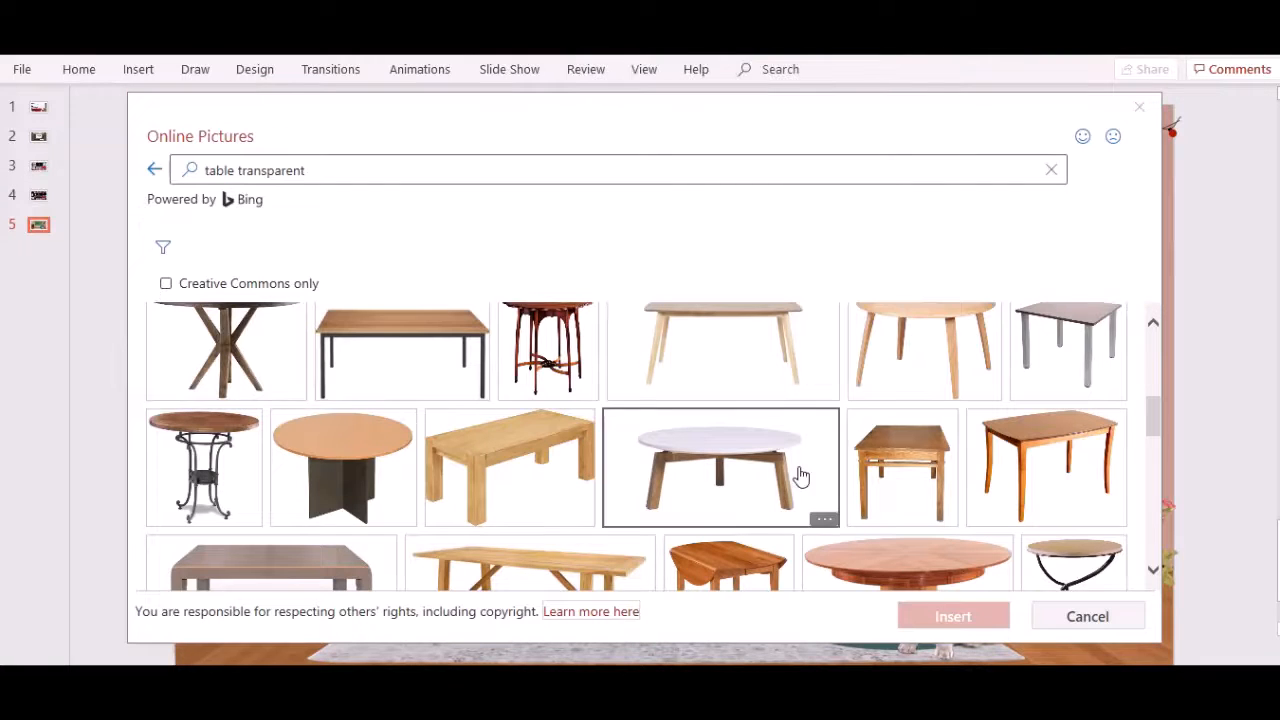
pyautogui.scroll(-3, 790, 470)
pyautogui.scroll(-5, 766, 458)
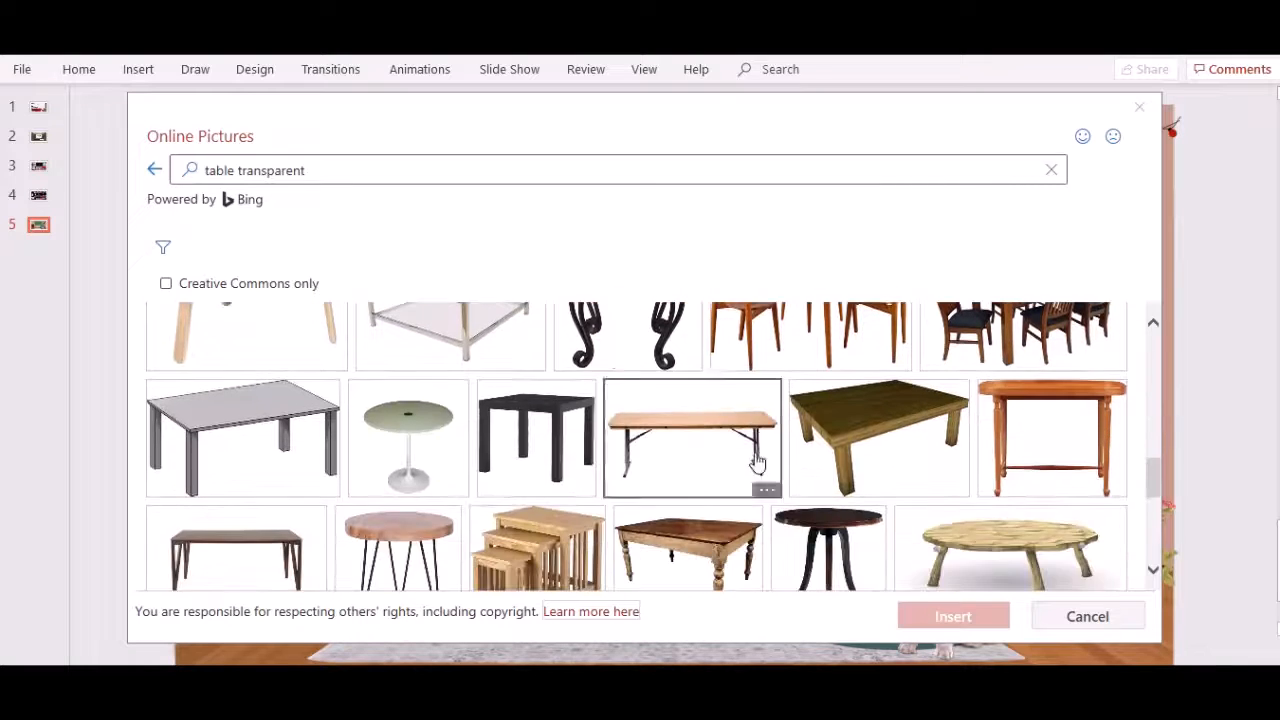
pyautogui.scroll(-2, 305, 470)
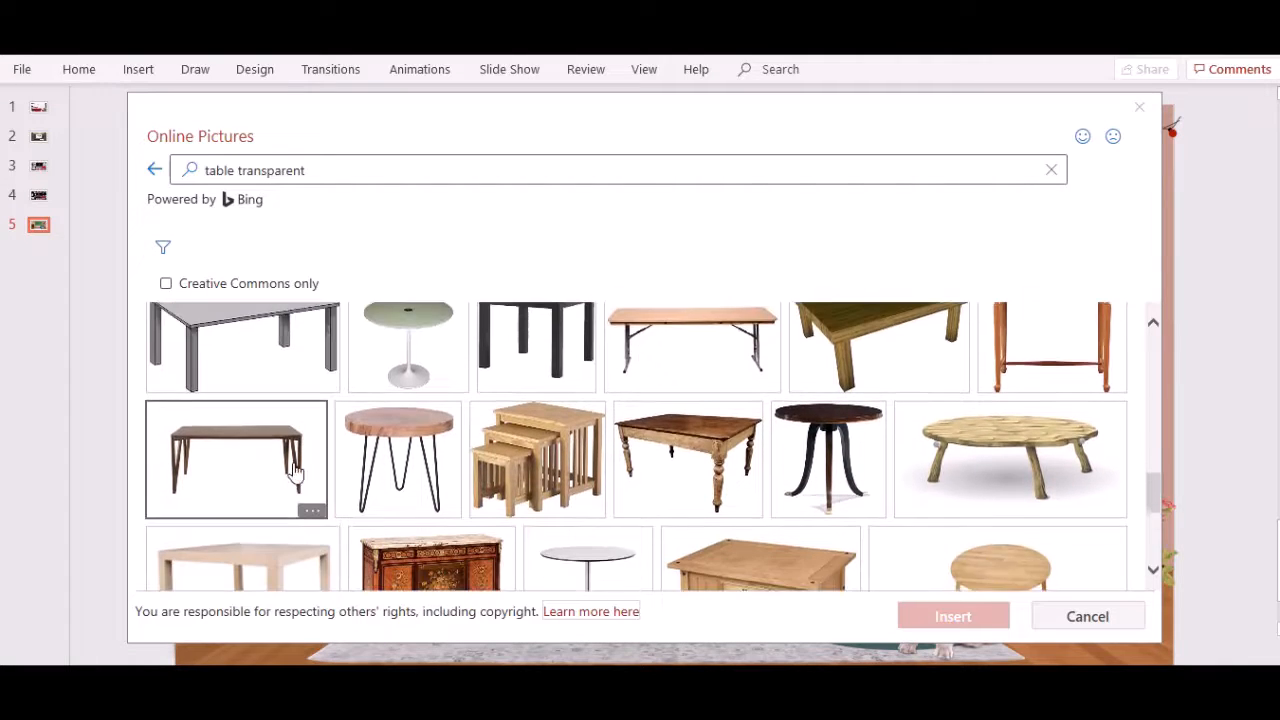
pyautogui.scroll(5, 290, 475)
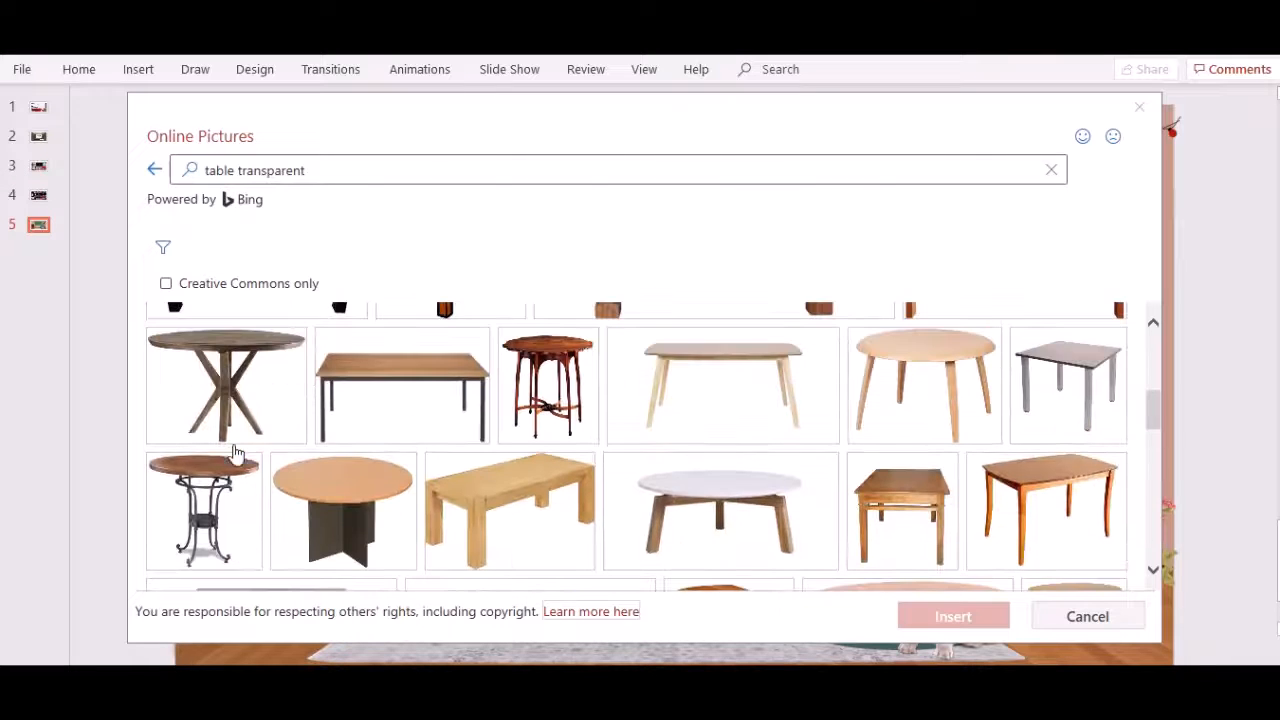
pyautogui.click(225, 512)
pyautogui.click(964, 620)
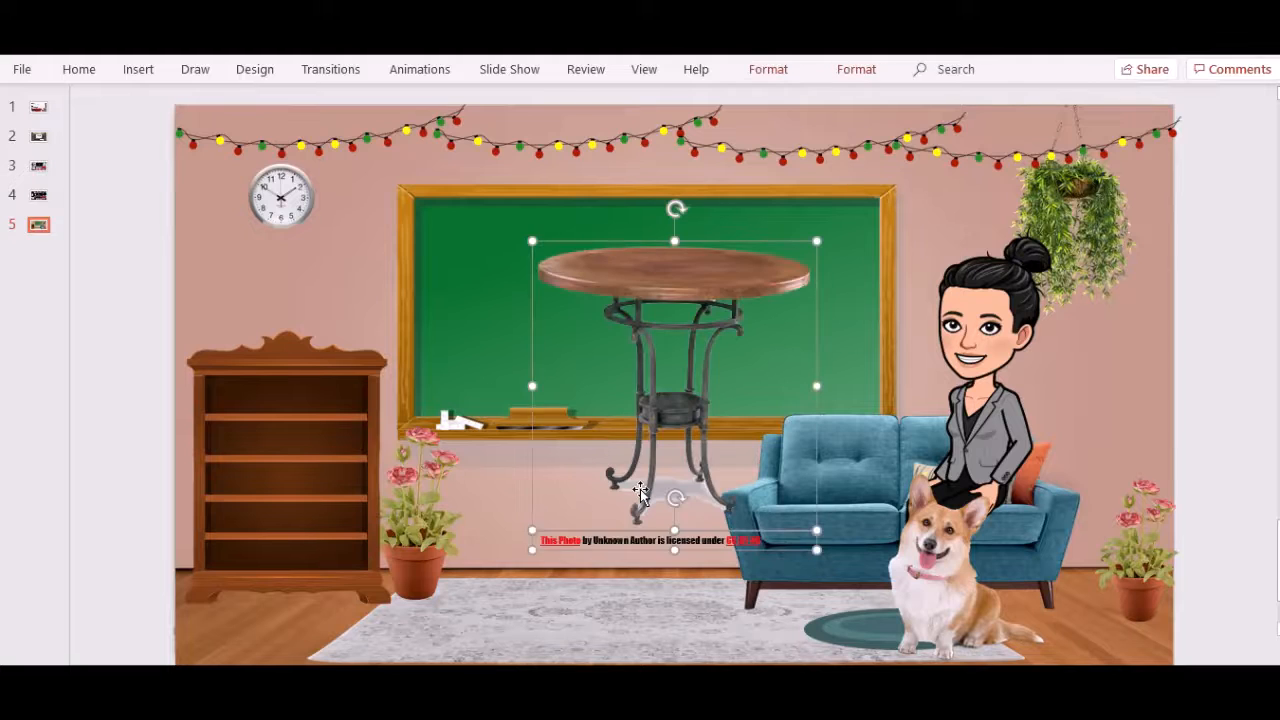
# - Delete the photo credit below the table, then shrink the table and stand it beside the sofa's left arm
pyautogui.click(652, 560)
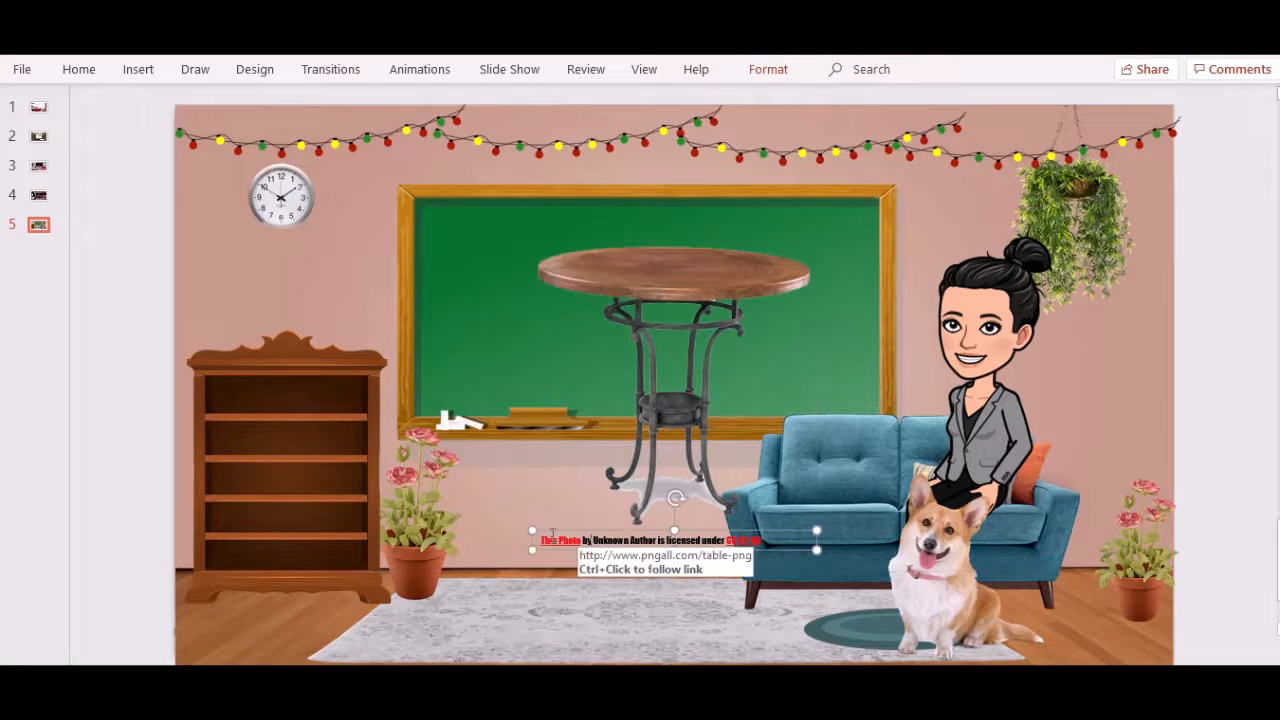
pyautogui.press('Delete')
pyautogui.click(663, 364)
pyautogui.moveTo(677, 405); pyautogui.dragTo(636, 520)
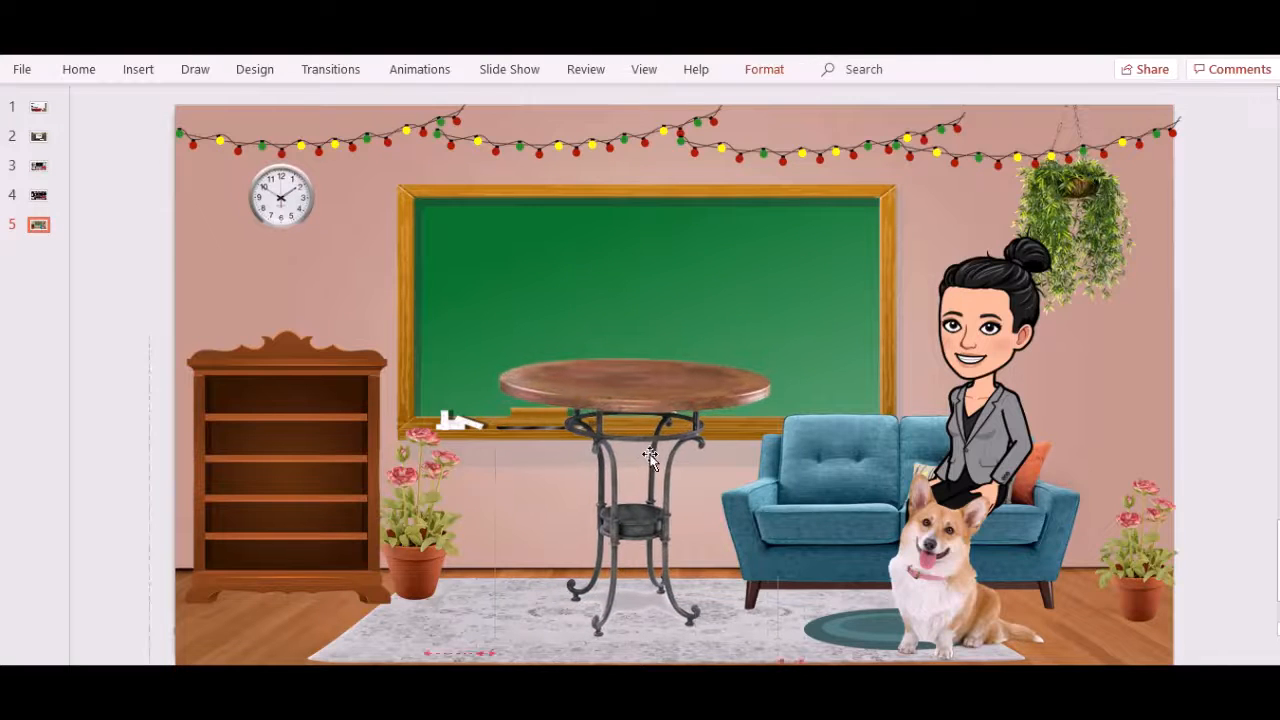
pyautogui.moveTo(780, 353); pyautogui.dragTo(663, 471)
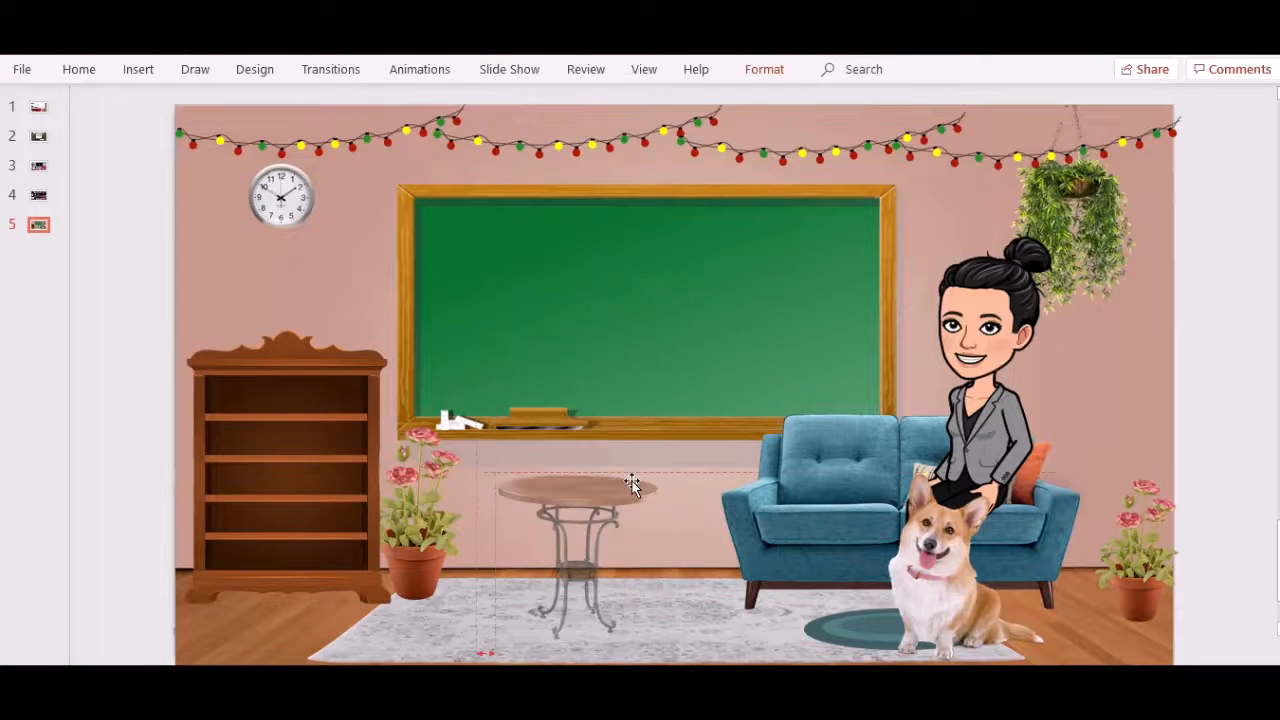
pyautogui.moveTo(560, 507); pyautogui.dragTo(663, 469)
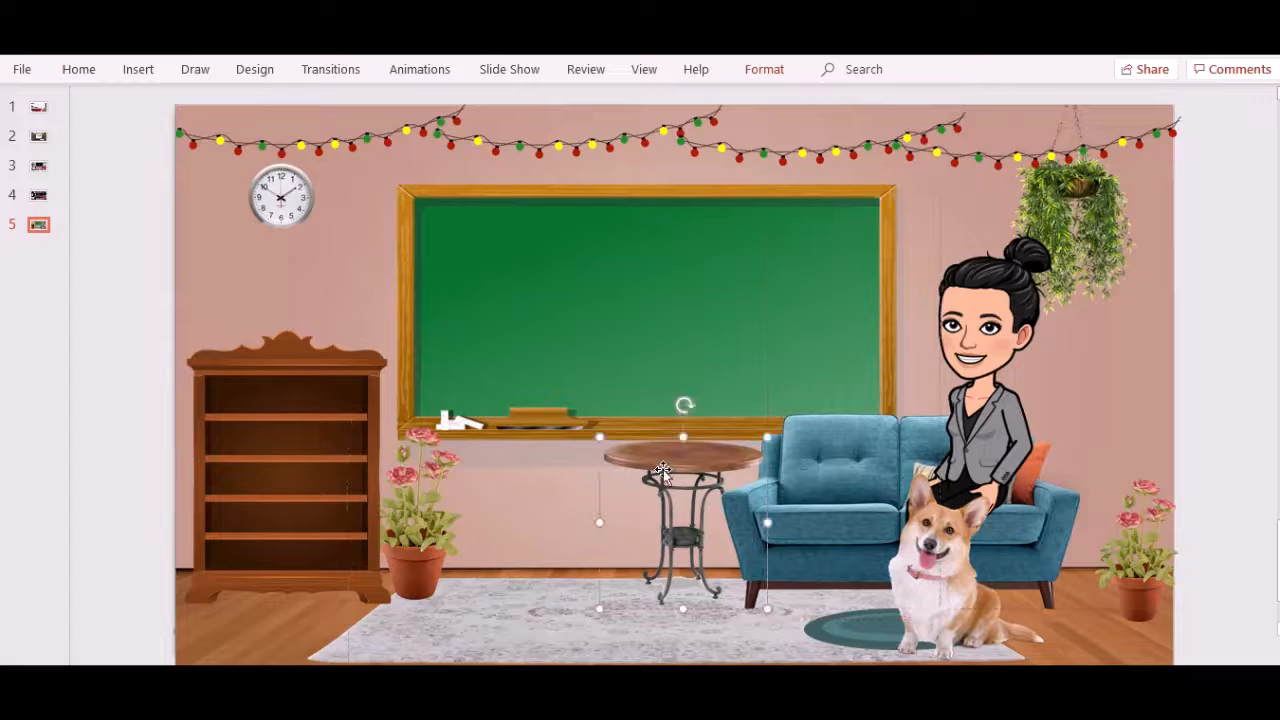
pyautogui.click(1228, 447)
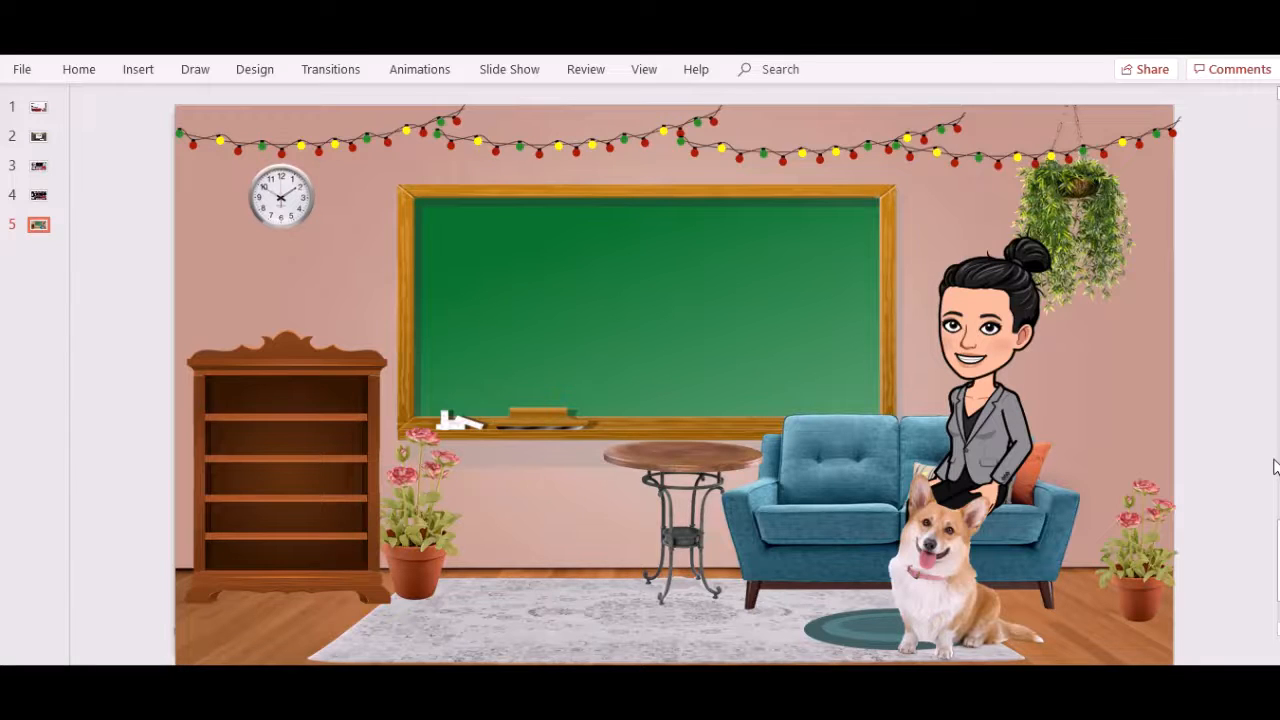
# - Move the table to the right of the sofa and shift the seated avatar left toward the sofa's middle
pyautogui.moveTo(750, 471); pyautogui.dragTo(1089, 538)
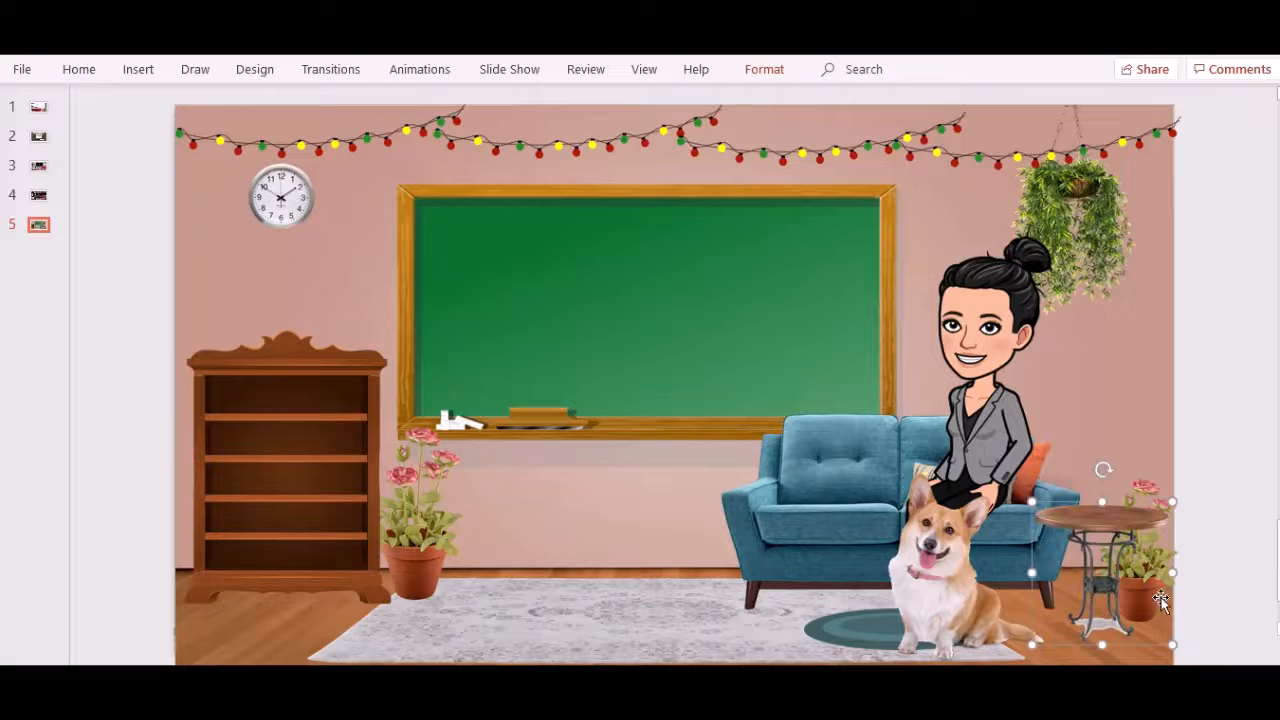
pyautogui.click(1150, 487)
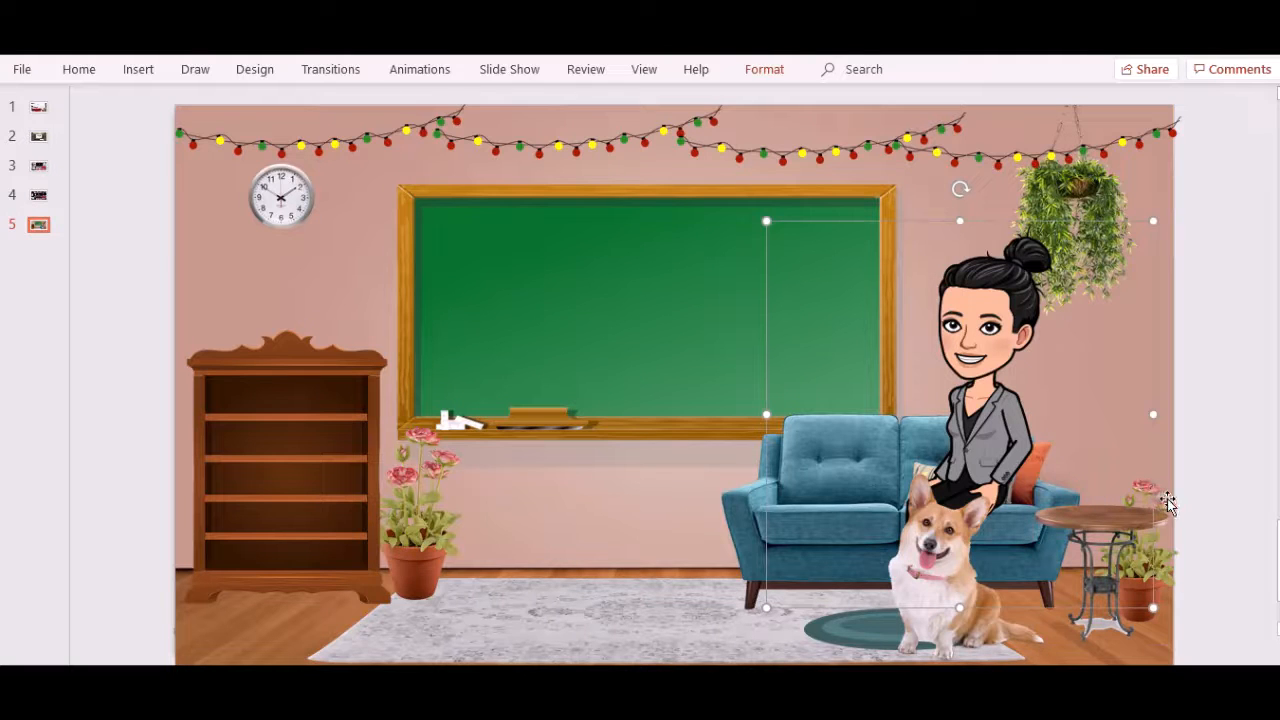
pyautogui.click(1168, 503)
pyautogui.moveTo(1171, 502); pyautogui.dragTo(1148, 340)
pyautogui.moveTo(1117, 446)
pyautogui.mouseDown()
pyautogui.moveTo(1114, 465)
pyautogui.moveTo(1111, 435)
pyautogui.mouseUp()
pyautogui.click(1141, 418)
pyautogui.click(1139, 406)
pyautogui.click(1172, 340)
pyautogui.click(1156, 347)
pyautogui.moveTo(1134, 347); pyautogui.dragTo(1062, 356)
# - Shrink the round table further and position it against the wall beside the sofa's right arm
pyautogui.click(1137, 374)
pyautogui.moveTo(1136, 380); pyautogui.dragTo(1118, 472)
pyautogui.moveTo(1108, 573); pyautogui.dragTo(1130, 548)
pyautogui.moveTo(1190, 476); pyautogui.dragTo(1162, 506)
pyautogui.moveTo(1123, 558)
pyautogui.mouseDown()
pyautogui.moveTo(1138, 537)
pyautogui.moveTo(1134, 555)
pyautogui.mouseUp()
# - Bring the right potted rose plant in front of the table and set it on the tabletop
pyautogui.click(1110, 476)
pyautogui.moveTo(1110, 476); pyautogui.dragTo(1083, 603)
pyautogui.click(1122, 564)
pyautogui.click(1107, 461)
pyautogui.click(1092, 640)
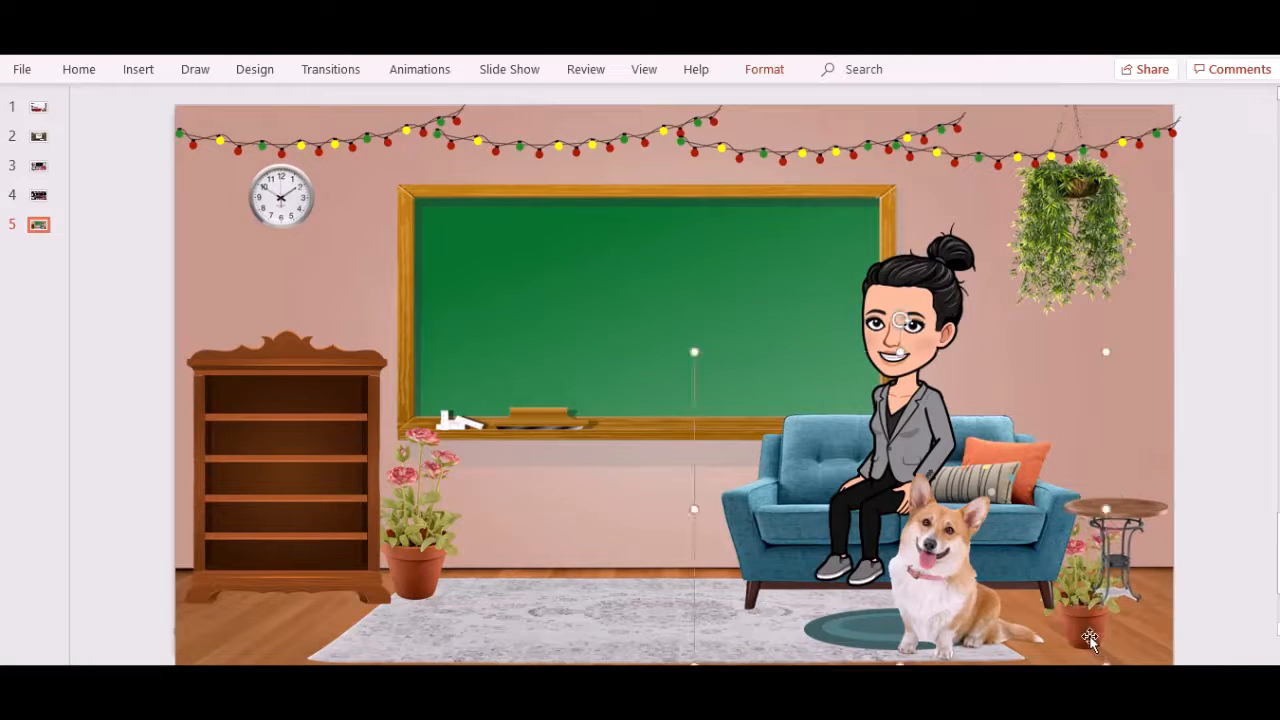
pyautogui.click(1123, 641)
pyautogui.click(1100, 632)
pyautogui.click(1115, 632)
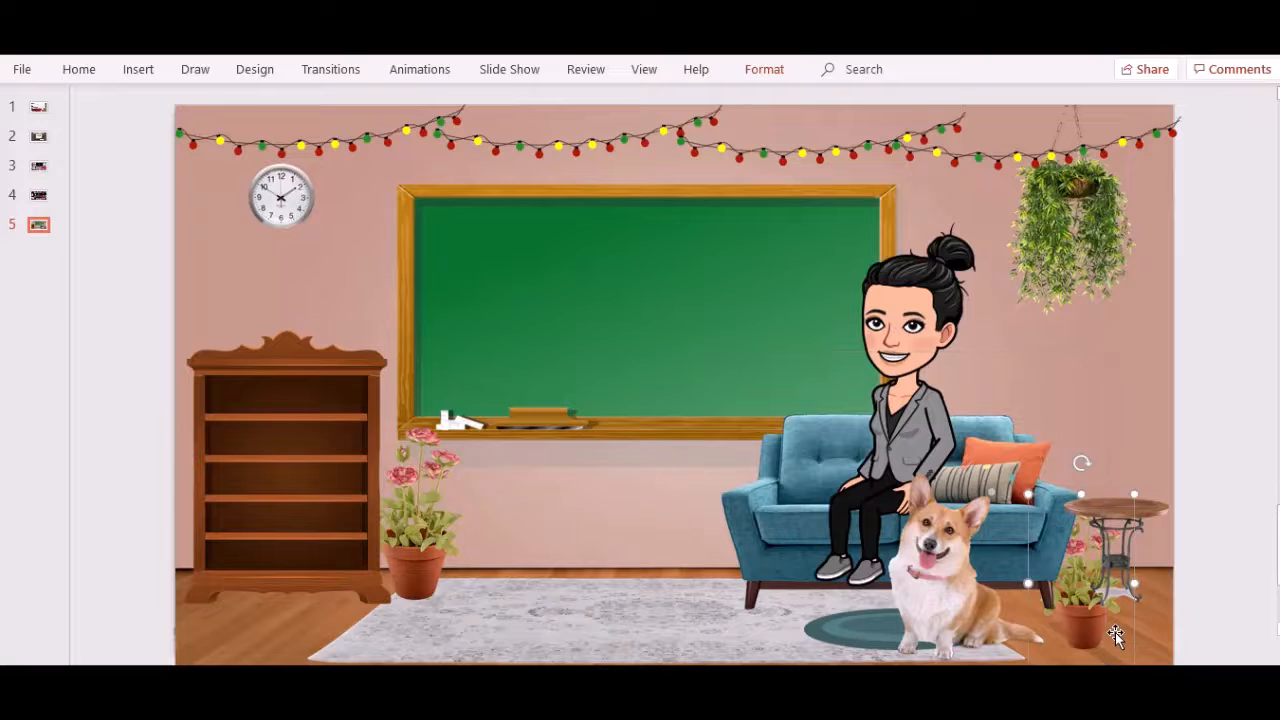
pyautogui.rightClick(1115, 632)
pyautogui.click(1182, 428)
pyautogui.moveTo(1117, 591); pyautogui.dragTo(1114, 485)
pyautogui.click(1198, 487)
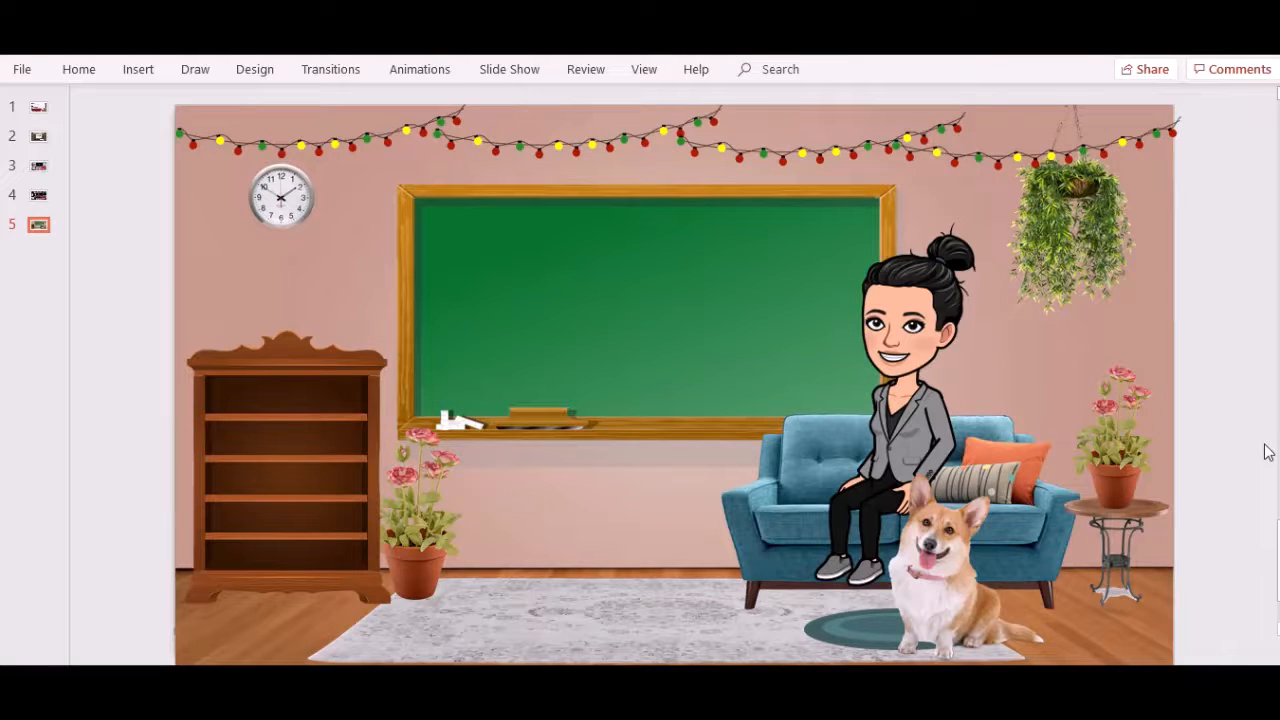
# - Move the seated avatar right along the sofa so that it sits behind the puppy
pyautogui.click(894, 453)
pyautogui.moveTo(894, 453); pyautogui.dragTo(972, 438)
pyautogui.click(1225, 384)
pyautogui.click(1116, 465)
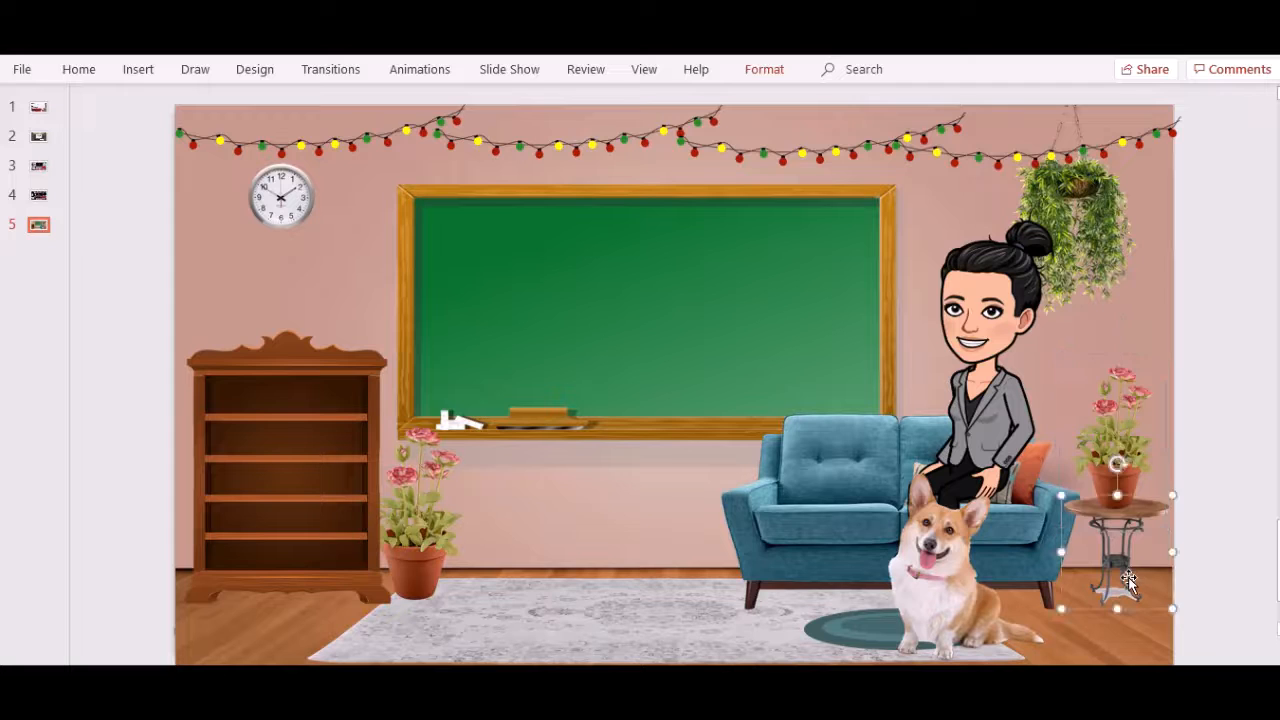
pyautogui.click(1125, 257)
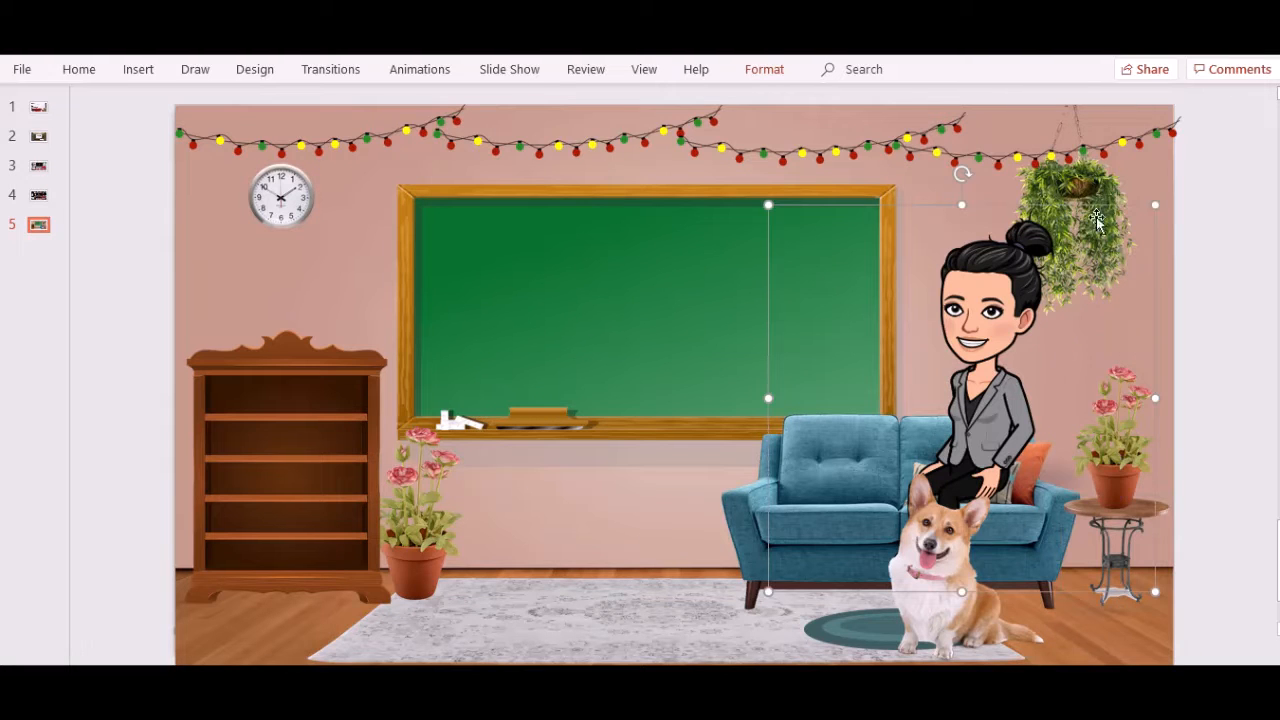
pyautogui.click(1230, 268)
pyautogui.click(1085, 304)
pyautogui.click(1198, 302)
pyautogui.click(1080, 152)
pyautogui.click(1208, 280)
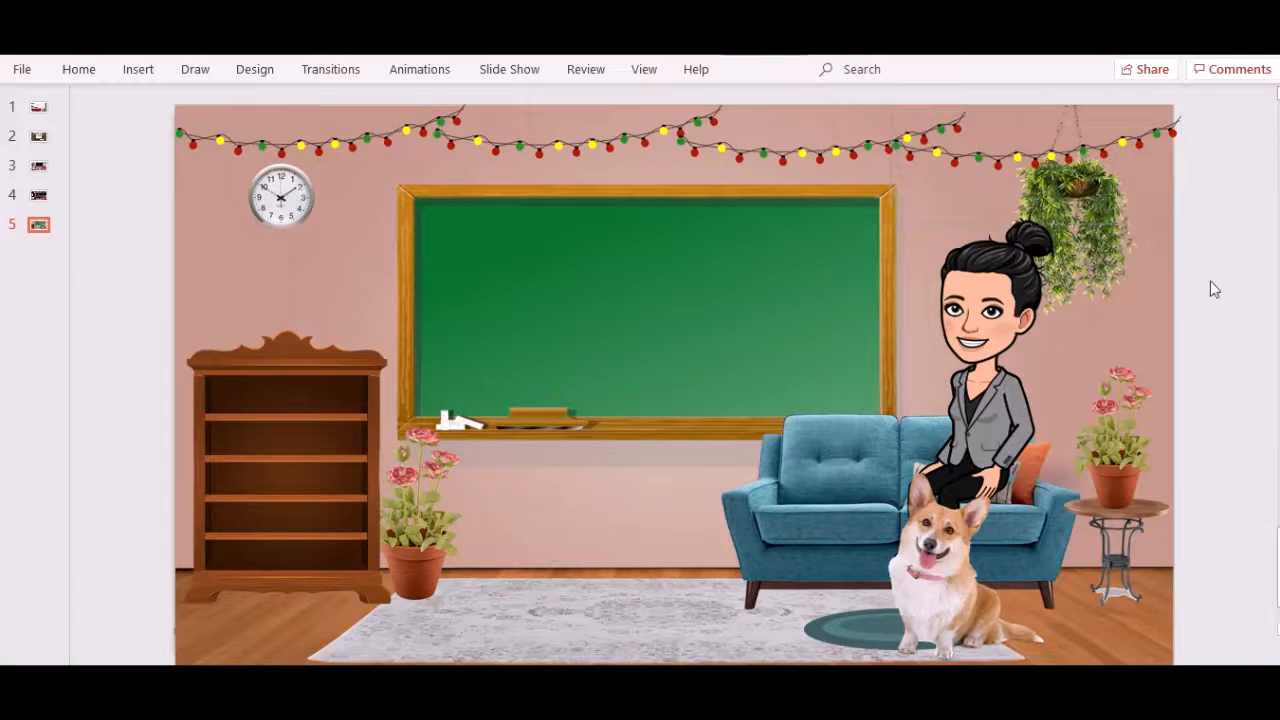
pyautogui.click(567, 298)
pyautogui.click(605, 603)
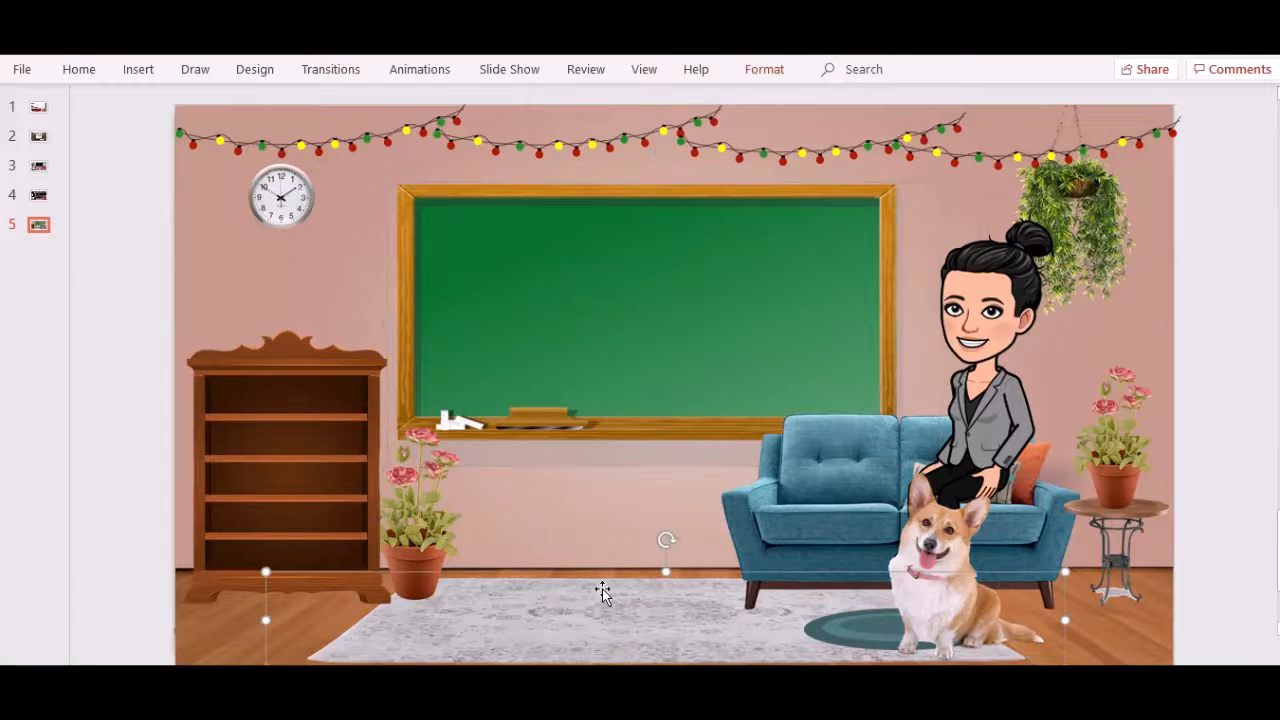
pyautogui.click(443, 510)
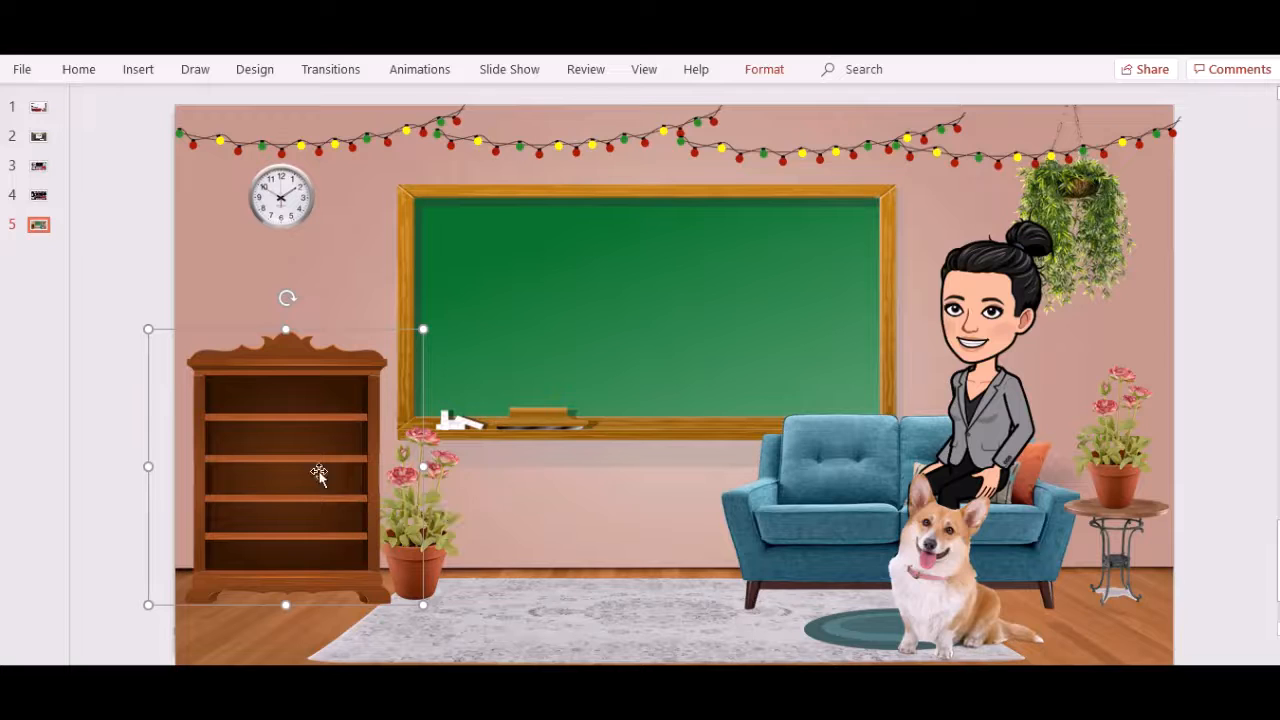
pyautogui.click(459, 462)
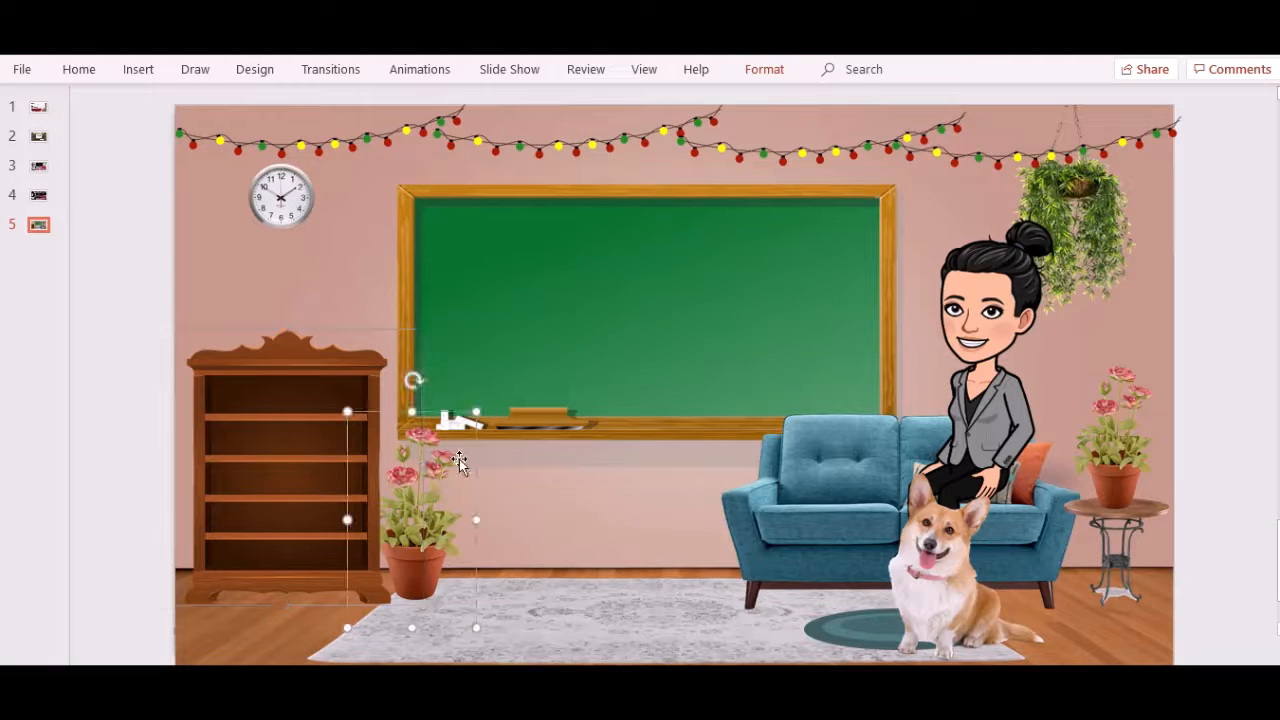
pyautogui.click(578, 524)
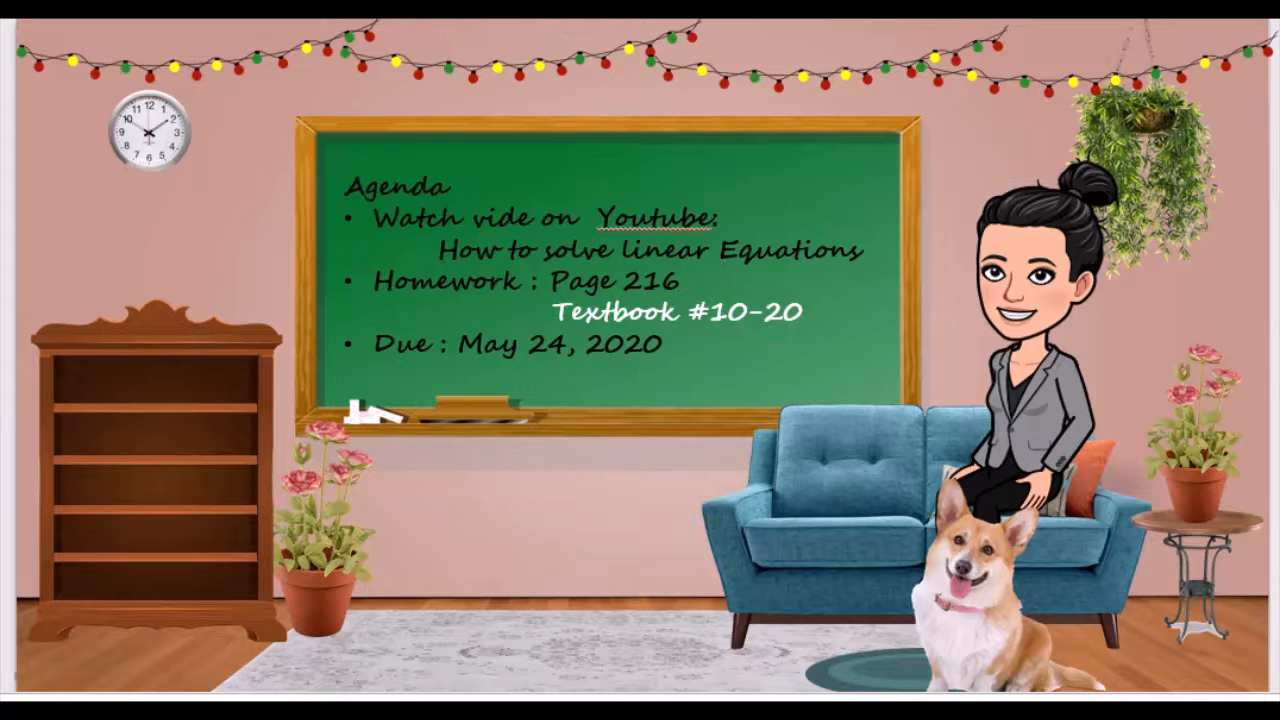
pyautogui.click(30, 10)
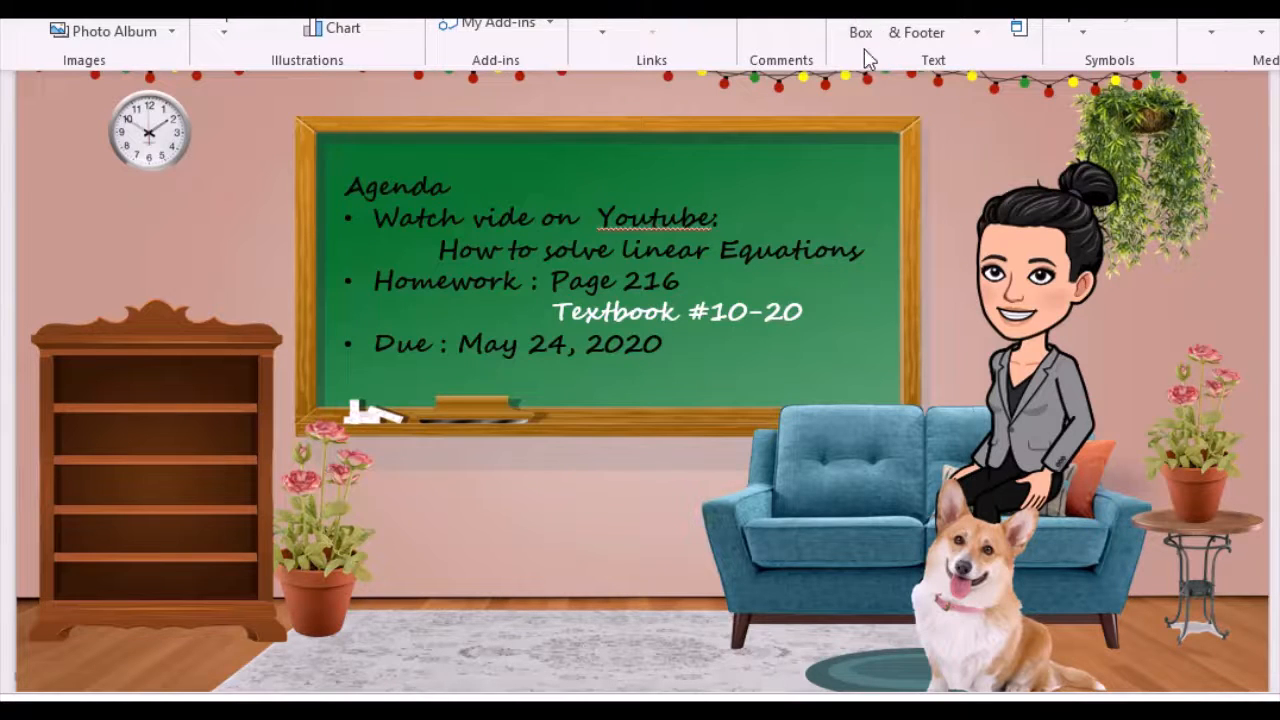
pyautogui.click(363, 184)
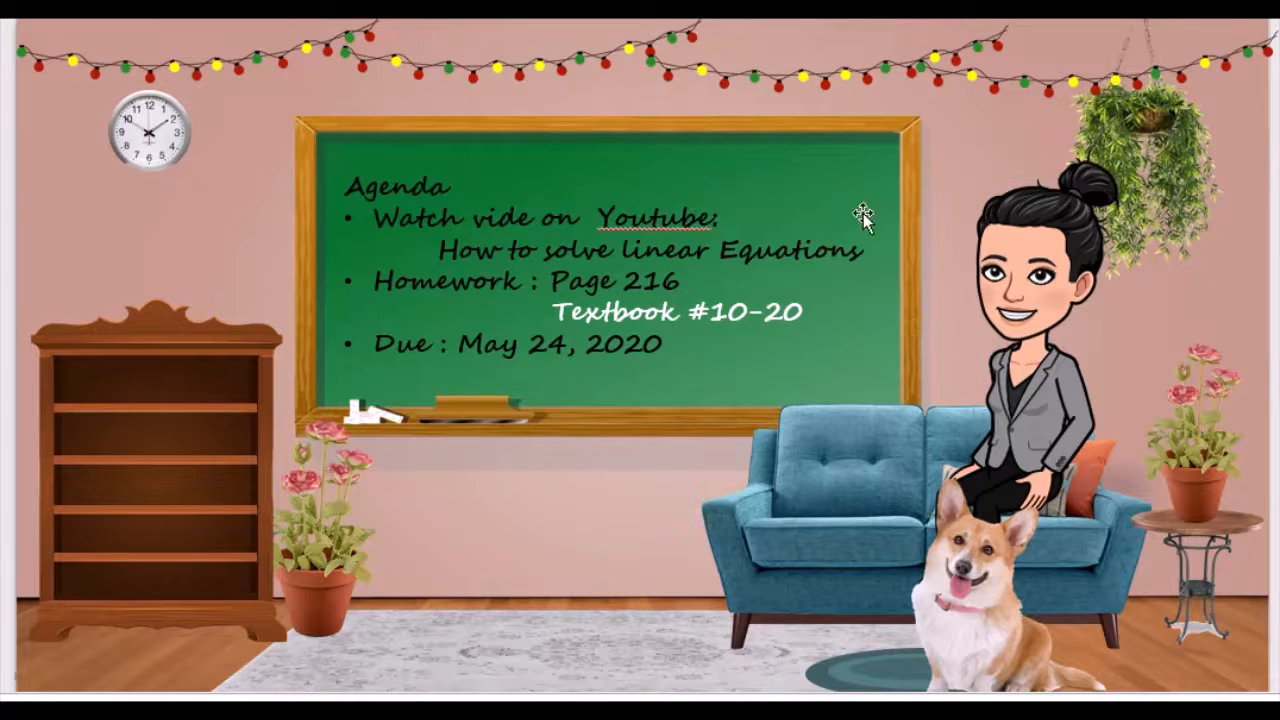
pyautogui.moveTo(440, 250); pyautogui.dragTo(748, 254)
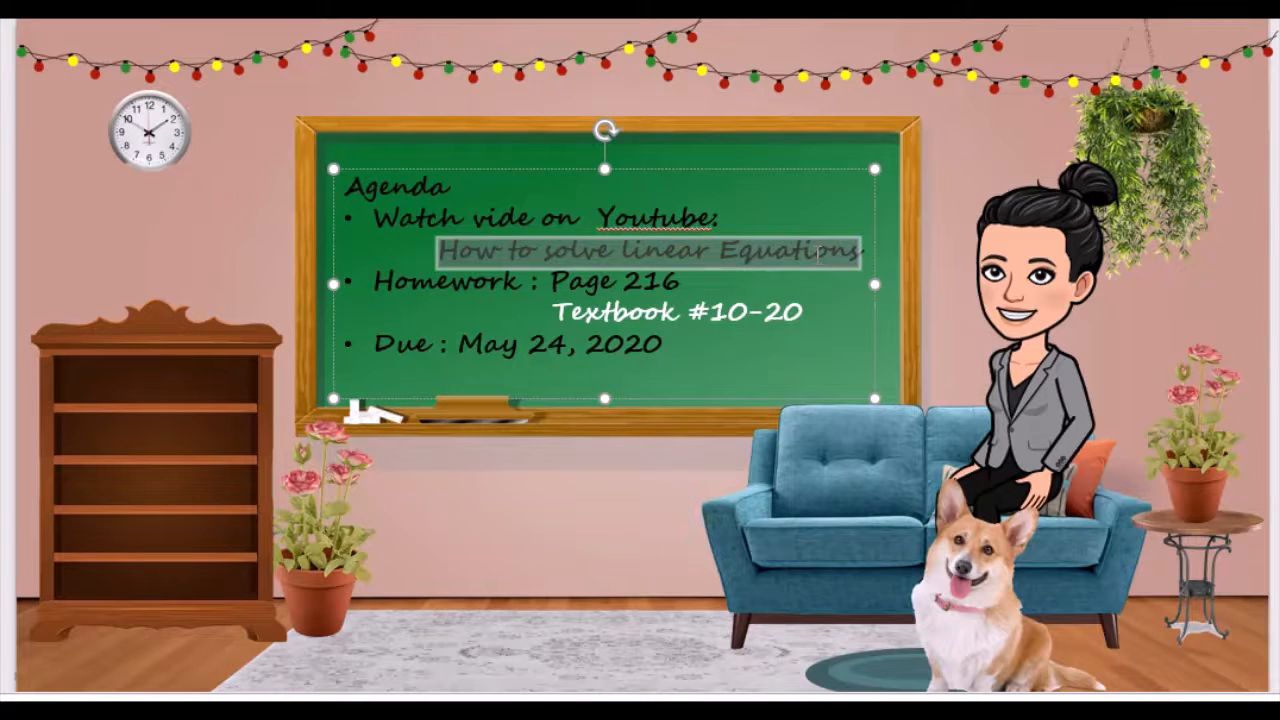
pyautogui.rightClick(750, 250)
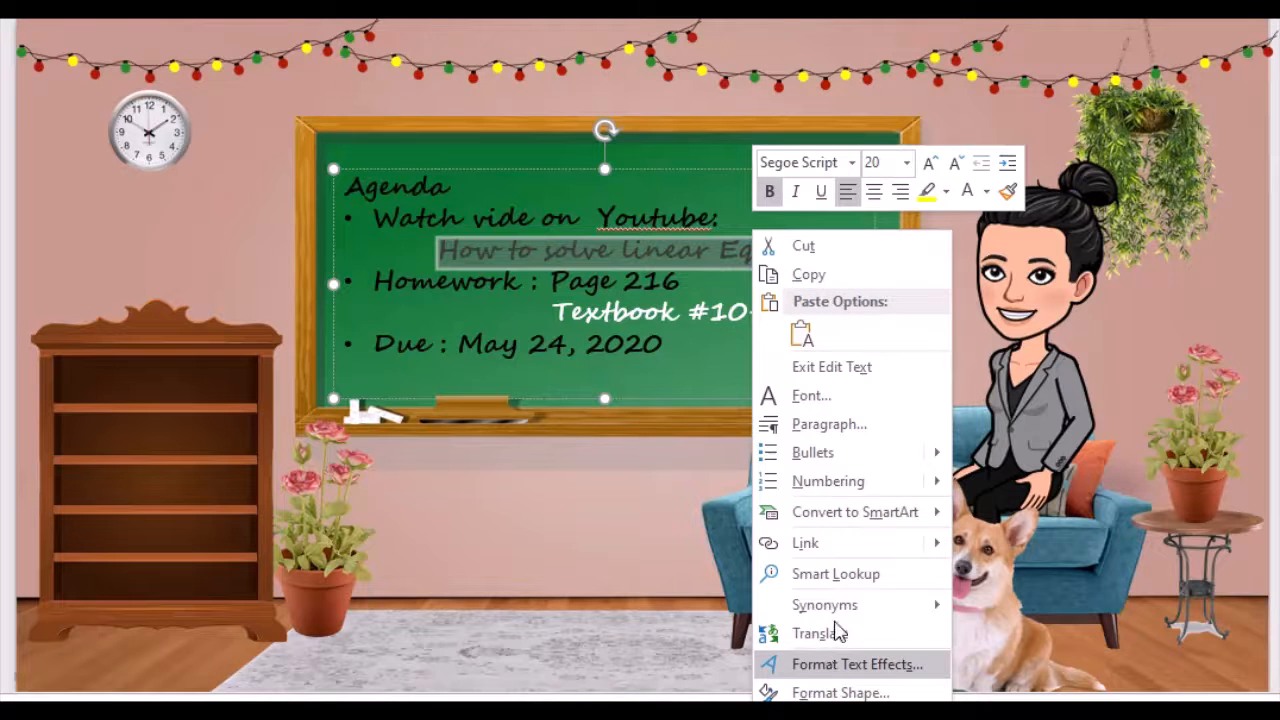
pyautogui.click(805, 543)
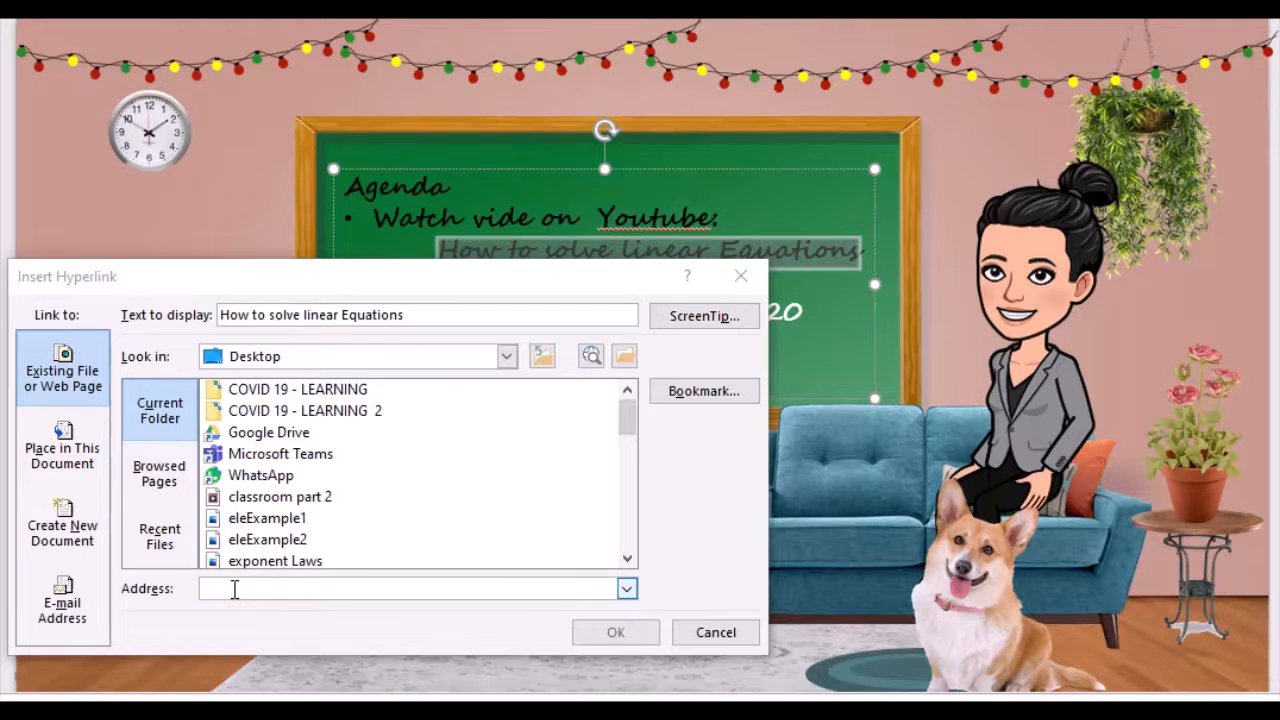
pyautogui.click(234, 589)
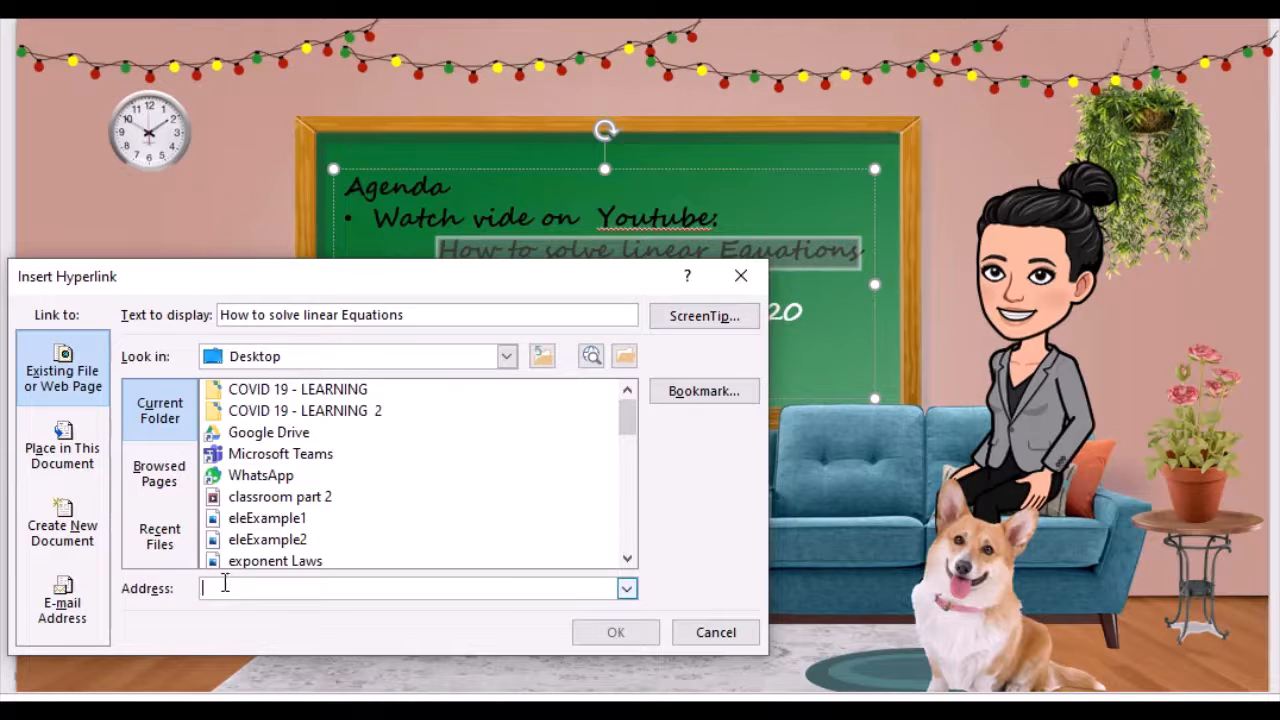
pyautogui.write('http://www.msn.com/en-ca/?ocid=iehp')
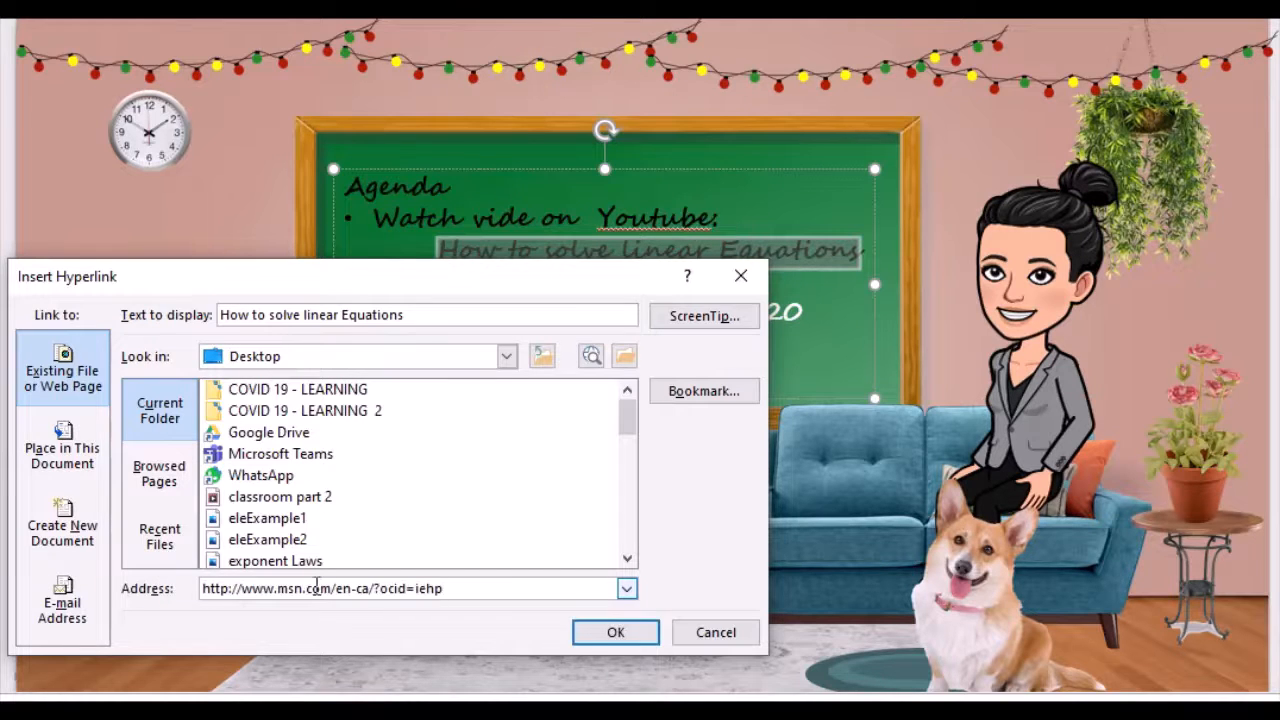
pyautogui.click(615, 632)
# - Insert the text "Click Here:-" in front of the linked video title in the agenda
pyautogui.click(708, 256)
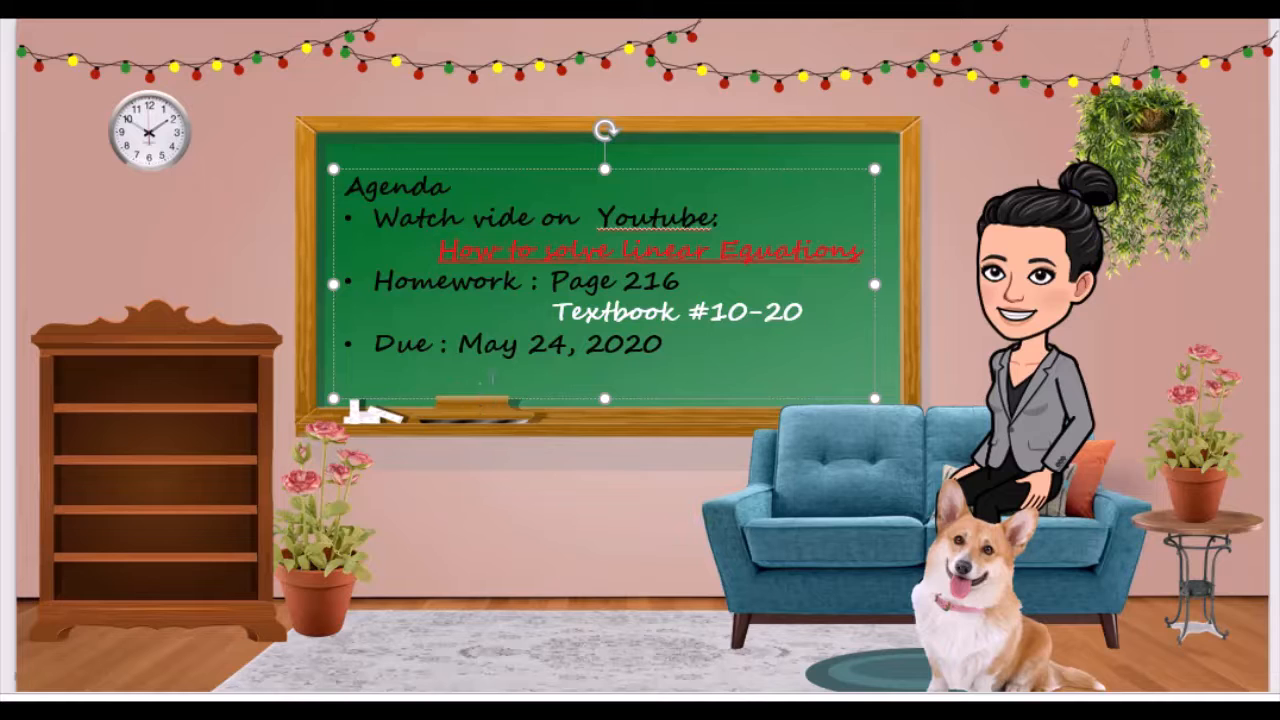
pyautogui.write('Click Here ')
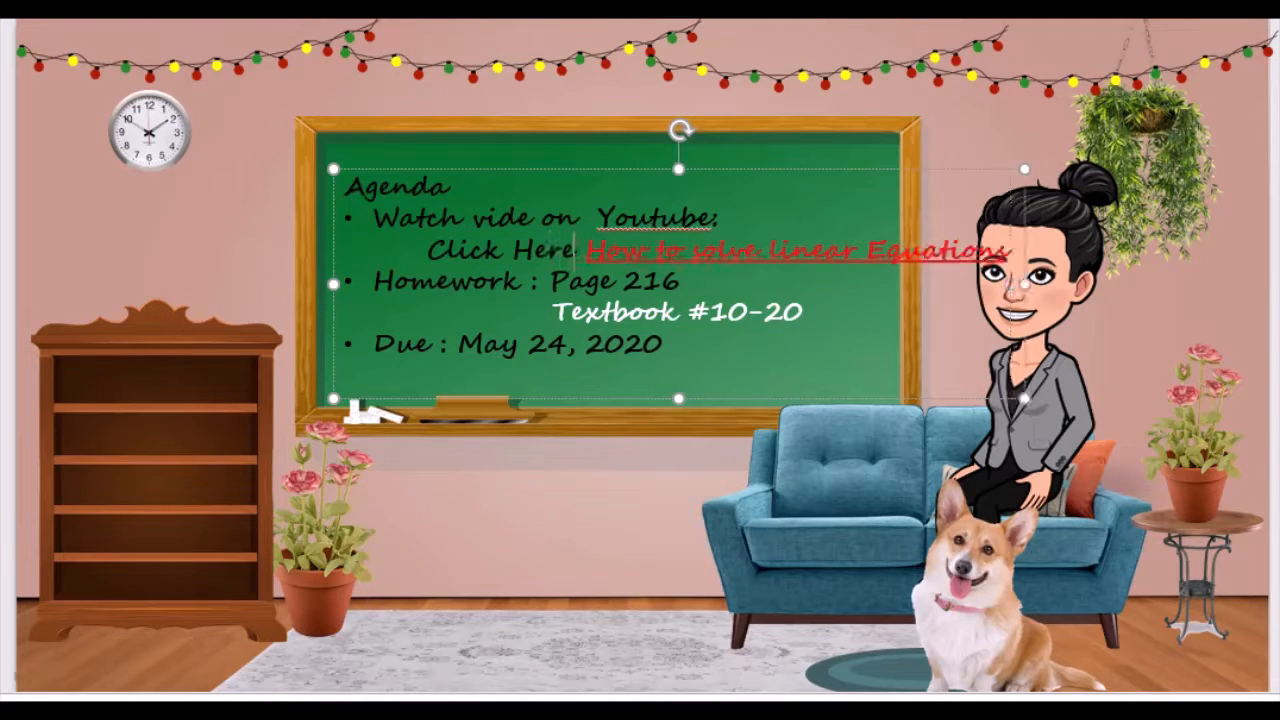
pyautogui.write(':')
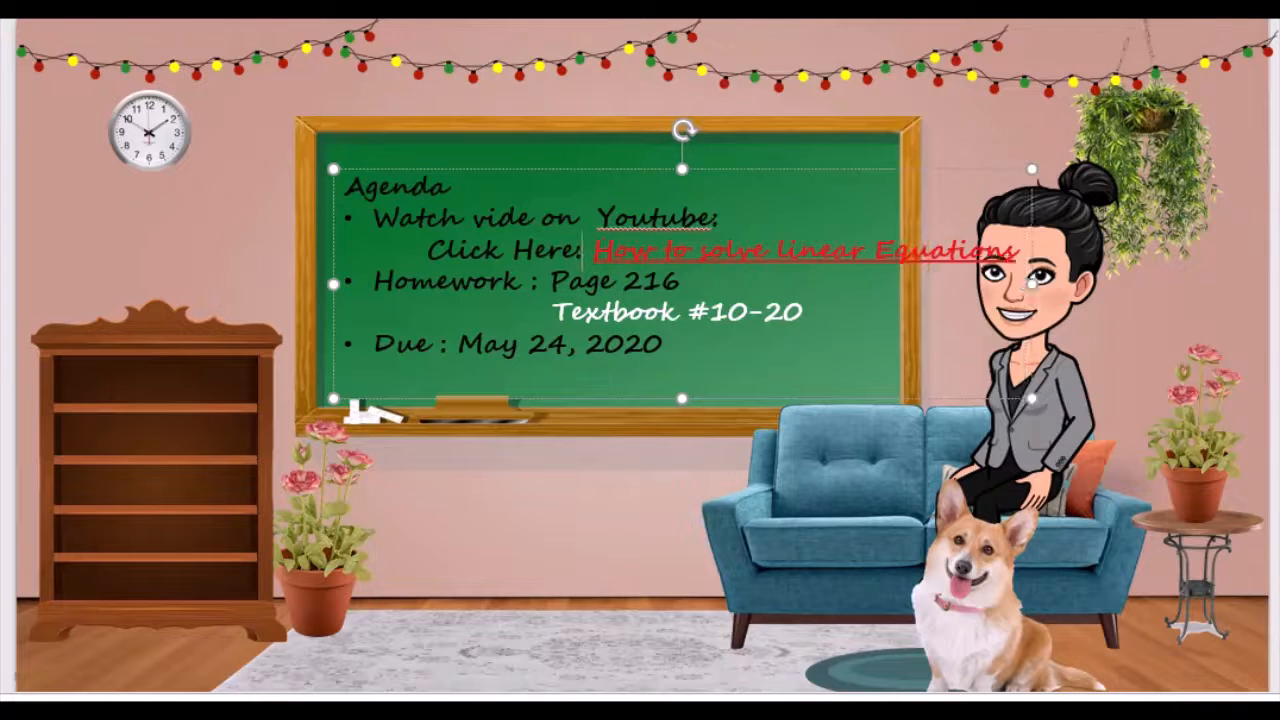
pyautogui.write('-')
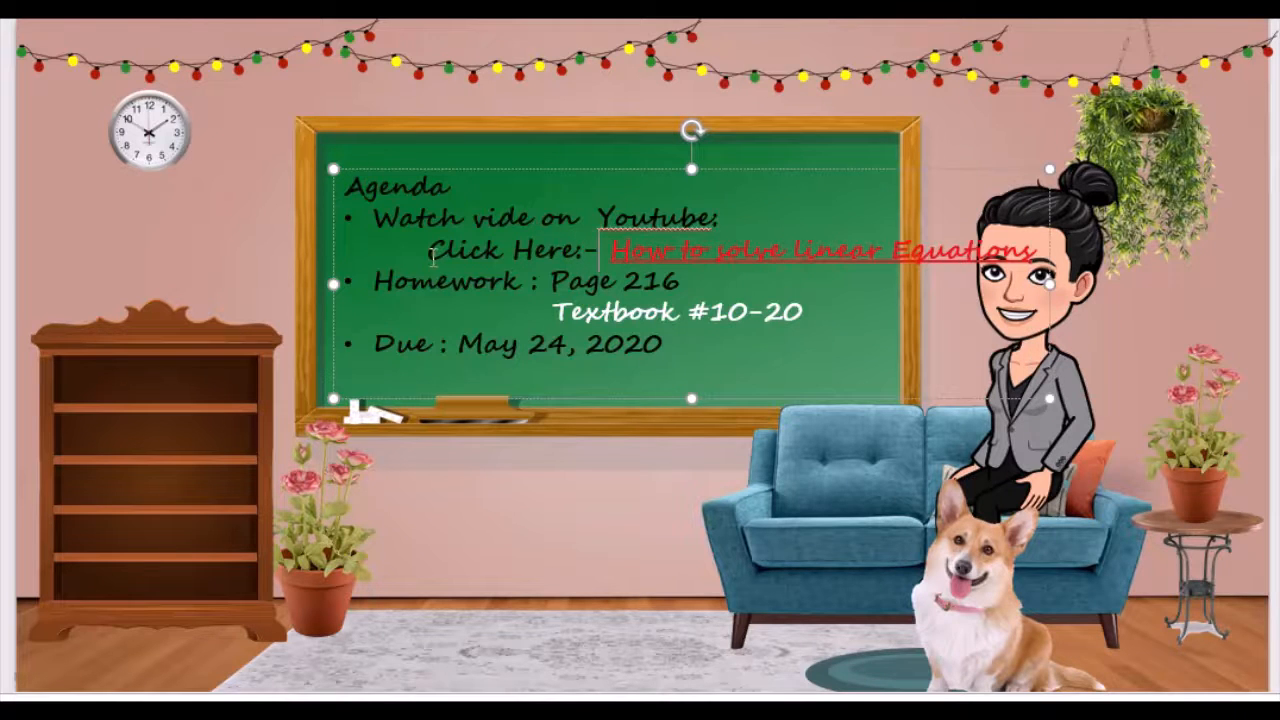
# - Remove the spaces before "Click Here:-" and put it on a line break aligned under the first bullet's text
pyautogui.press('BackSpace')
pyautogui.press('BackSpace')
pyautogui.press('BackSpace')
pyautogui.press('BackSpace')
pyautogui.press('BackSpace')
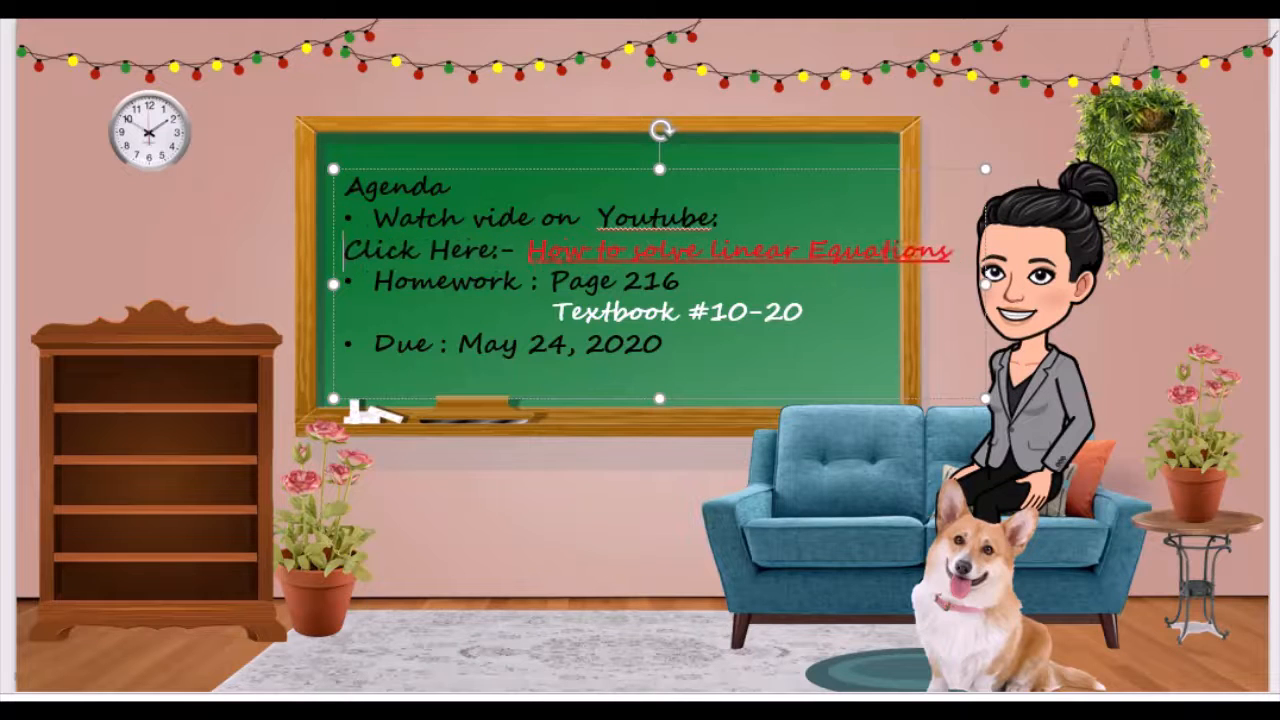
pyautogui.press('BackSpace')
pyautogui.hotkey('shift', 'Return')
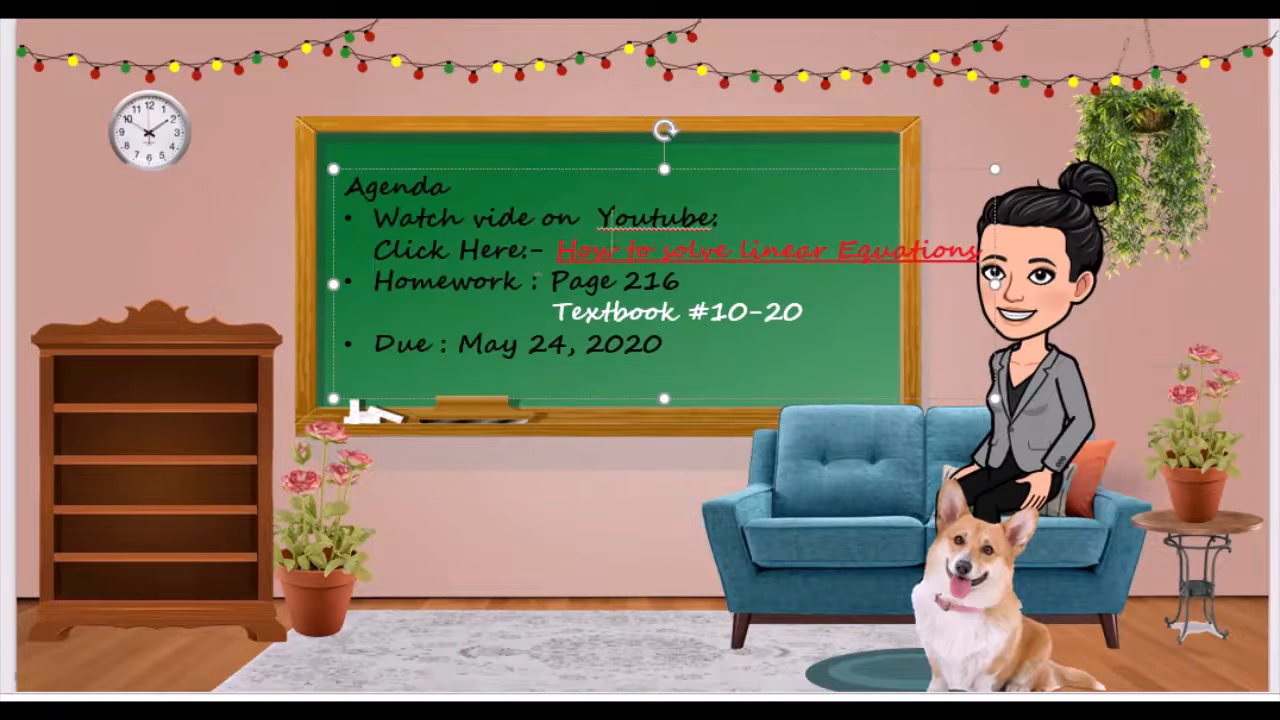
pyautogui.moveTo(386, 250); pyautogui.dragTo(997, 231)
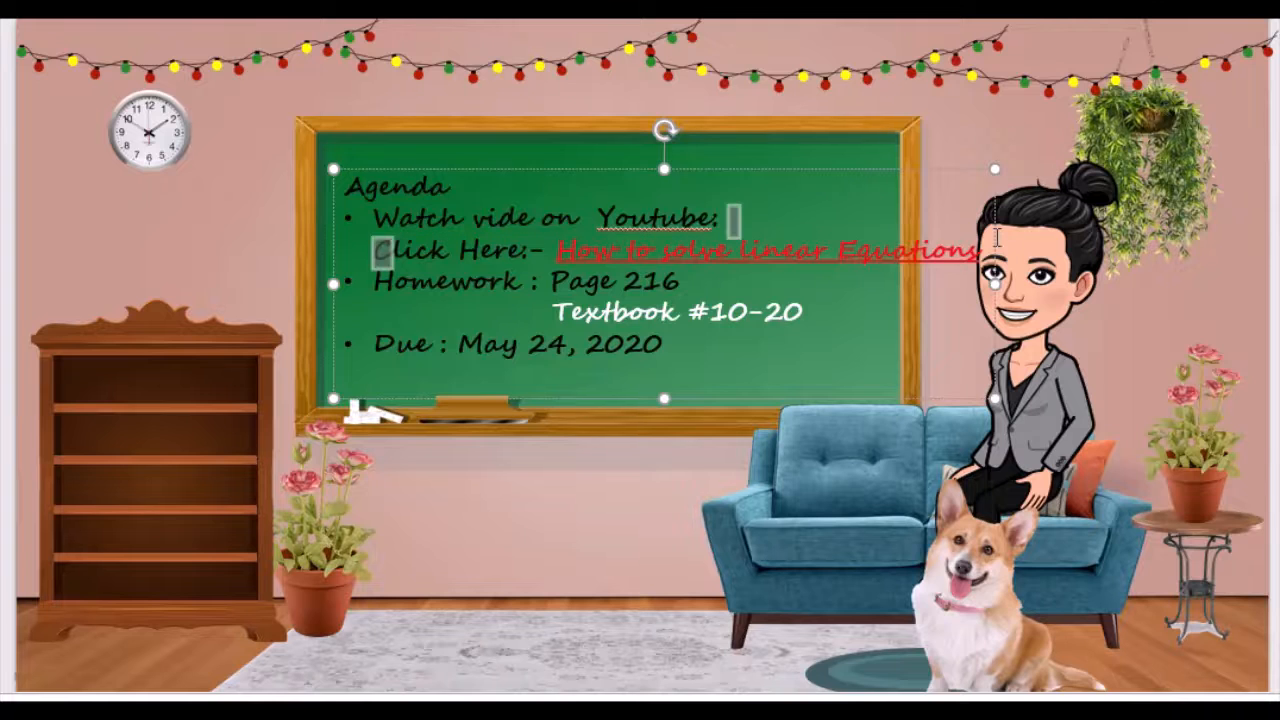